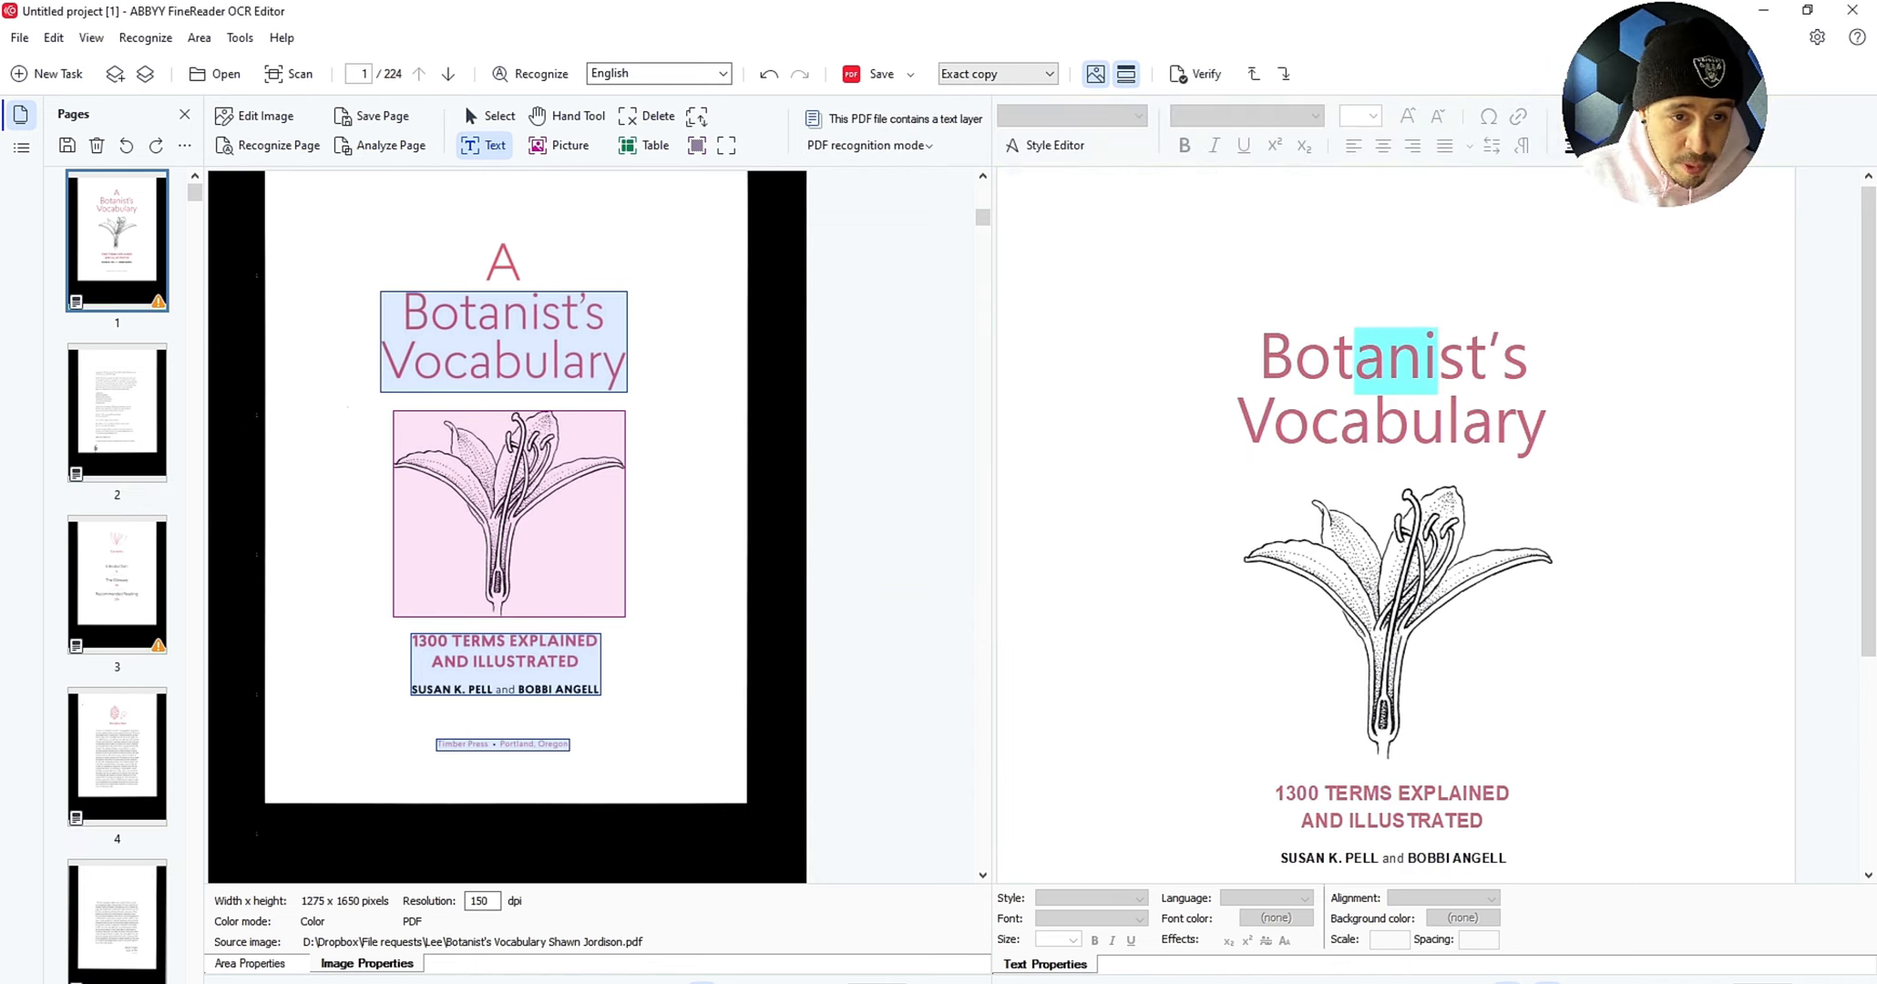
Step: Add 'A ' before Botanist's in the title, then view pages 2 to 4
{"action": "left_click", "coordinate": [1260, 358]}
{"action": "type", "text": "A"}
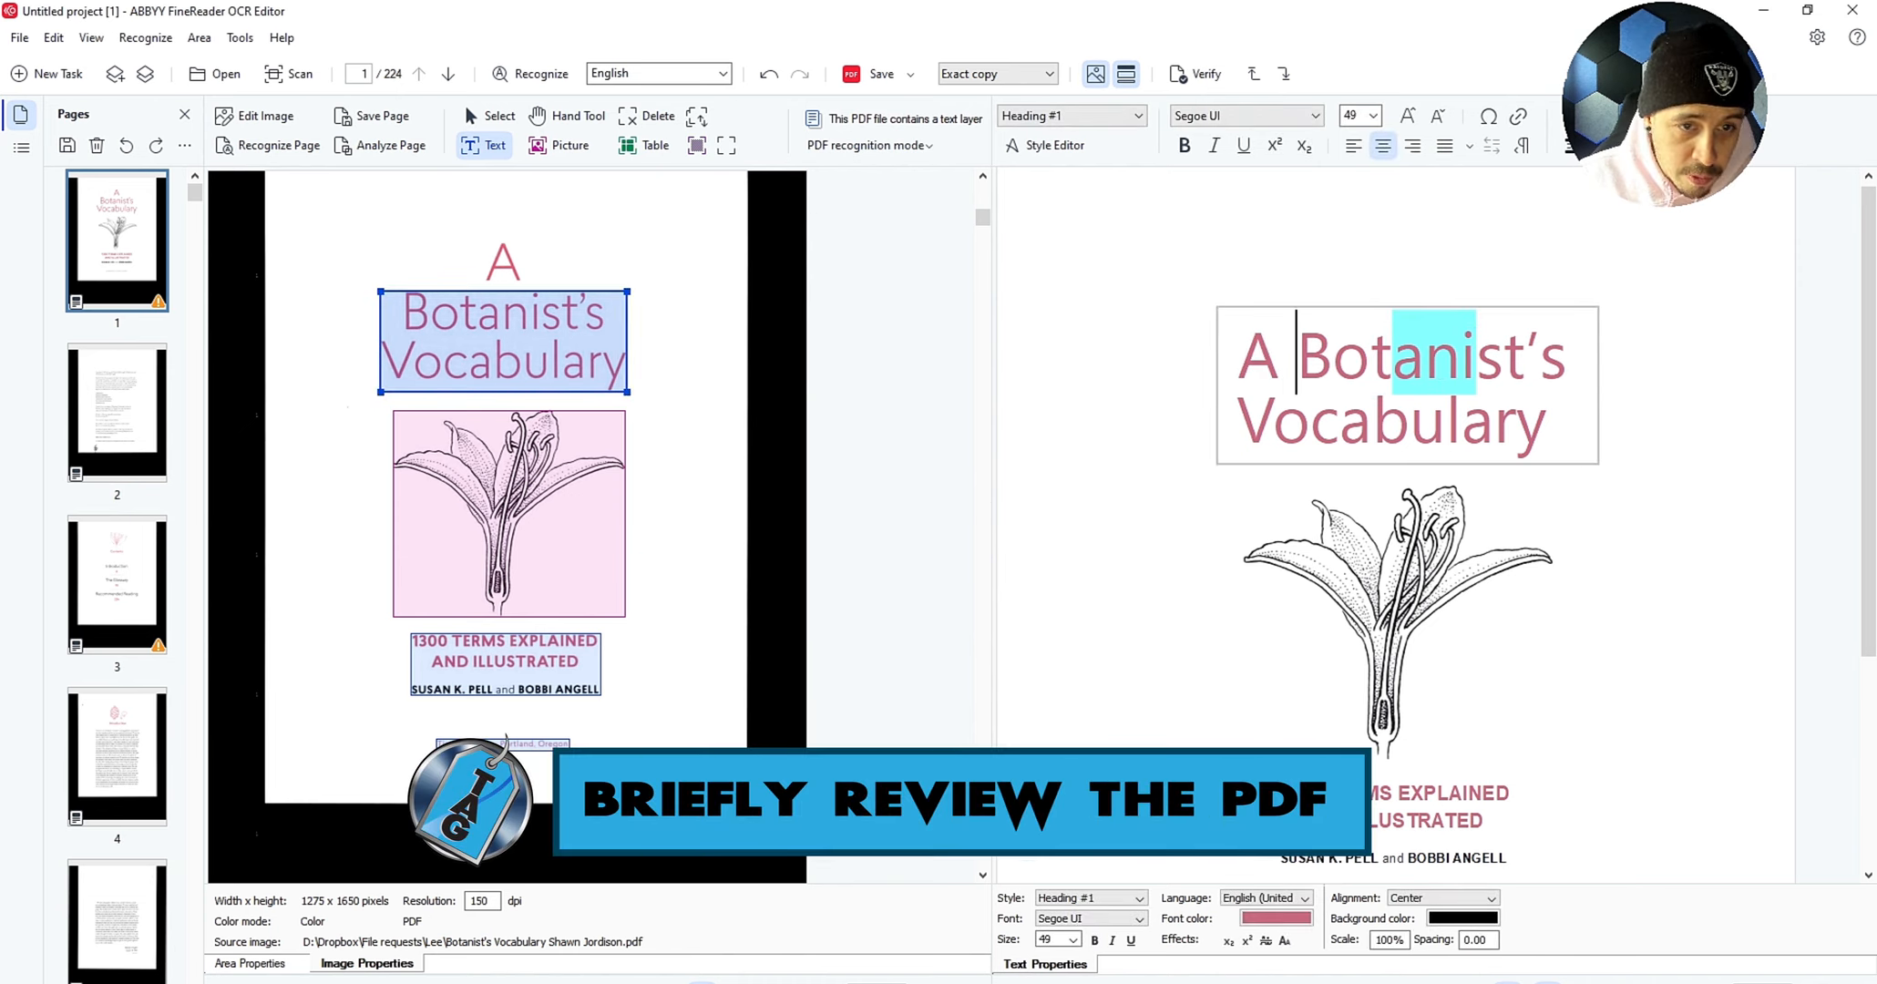
{"action": "left_click", "coordinate": [117, 413]}
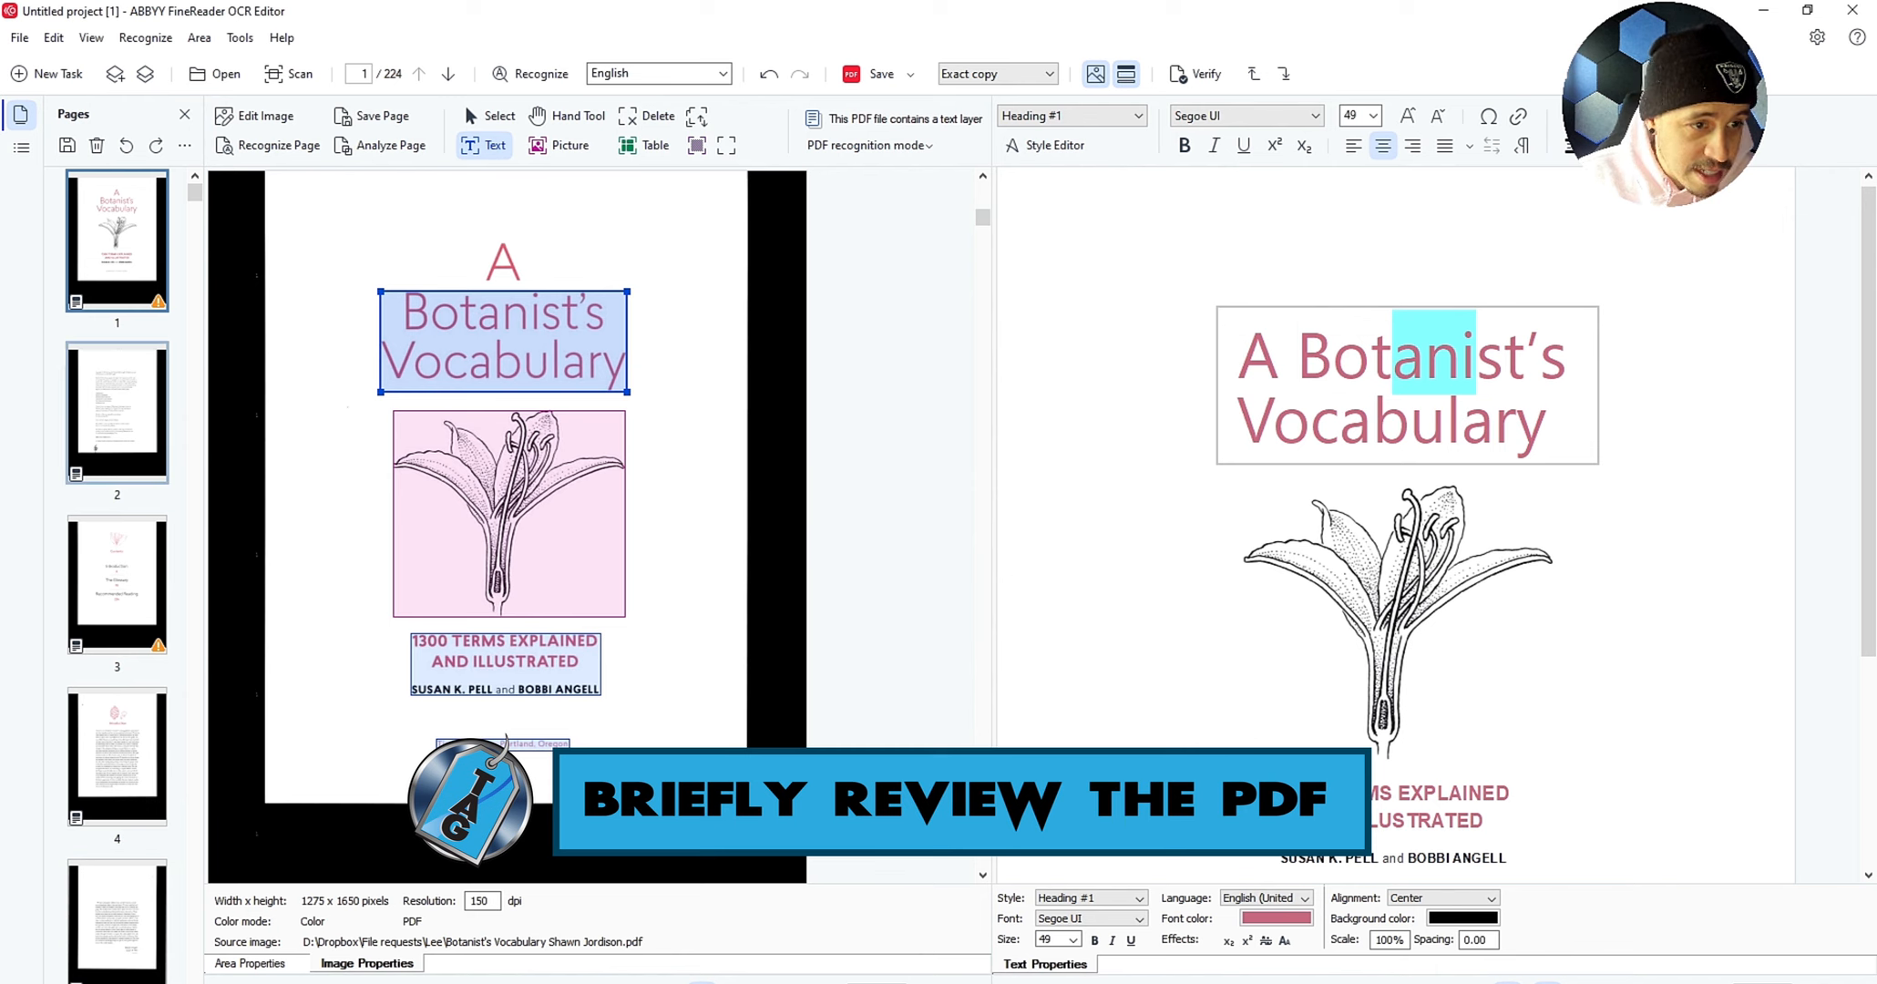
{"action": "left_click", "coordinate": [116, 585]}
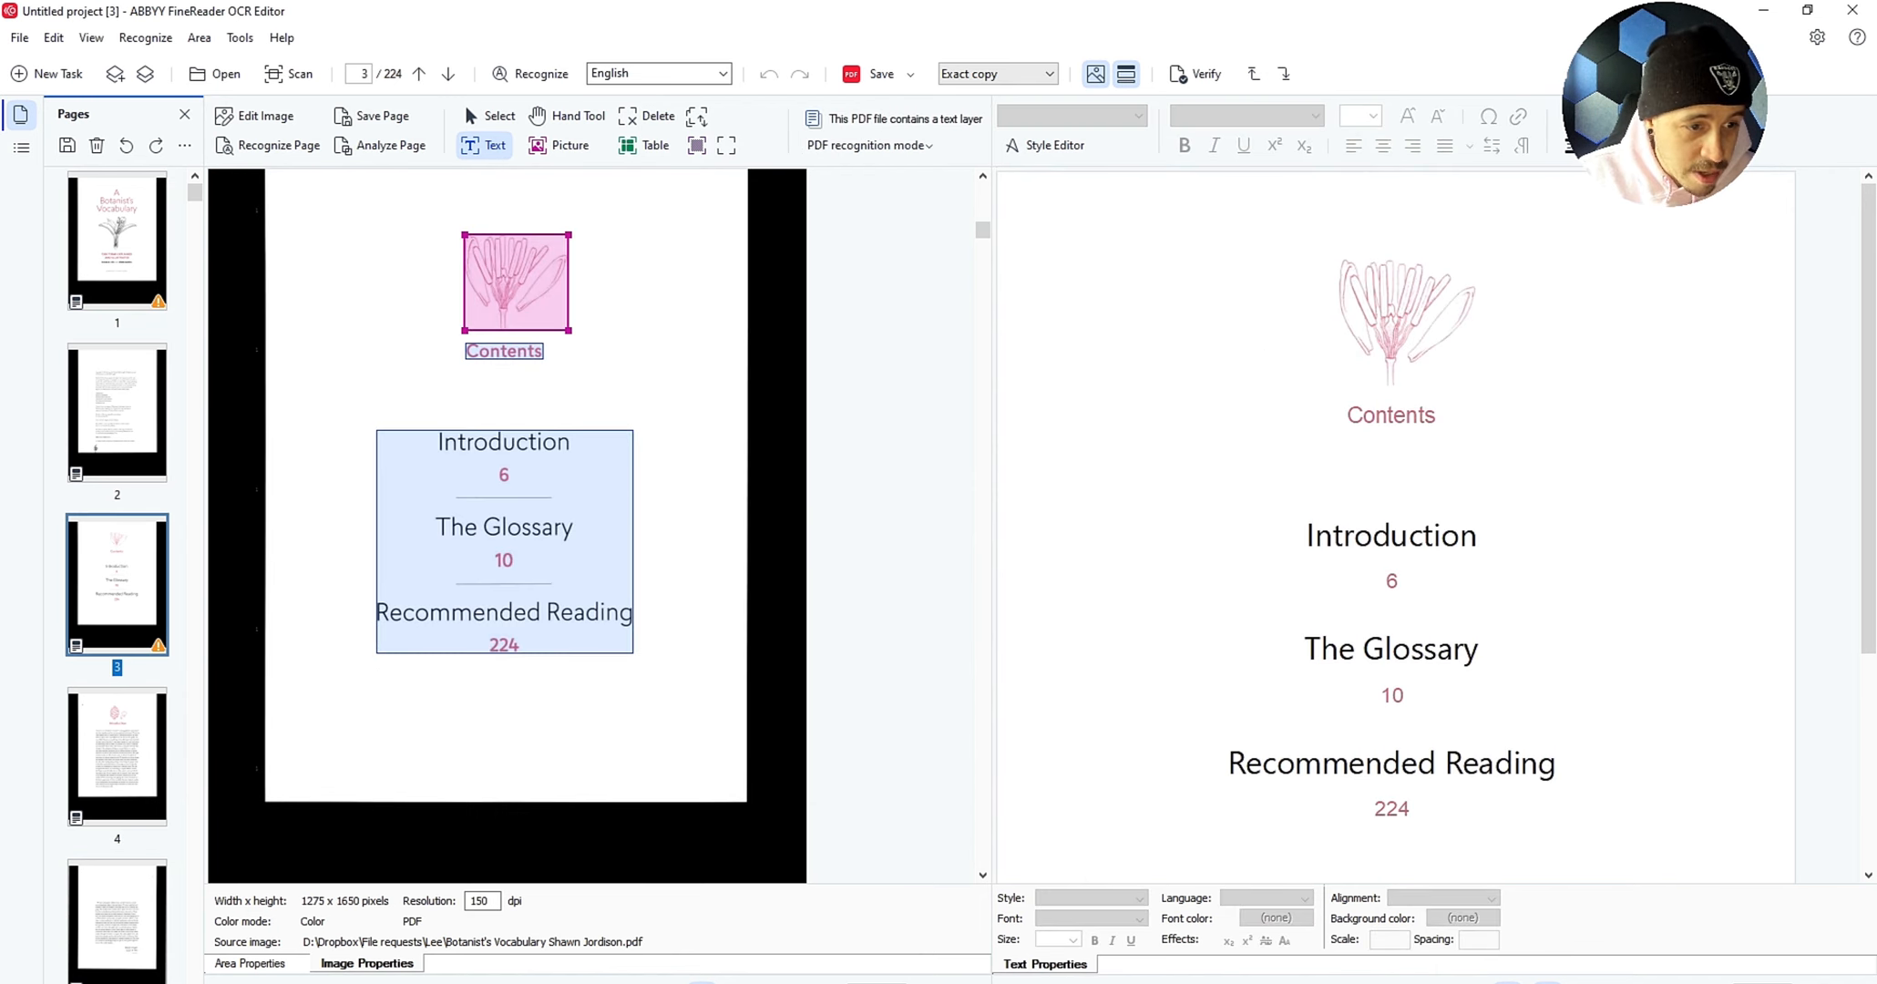
{"action": "left_click", "coordinate": [116, 756]}
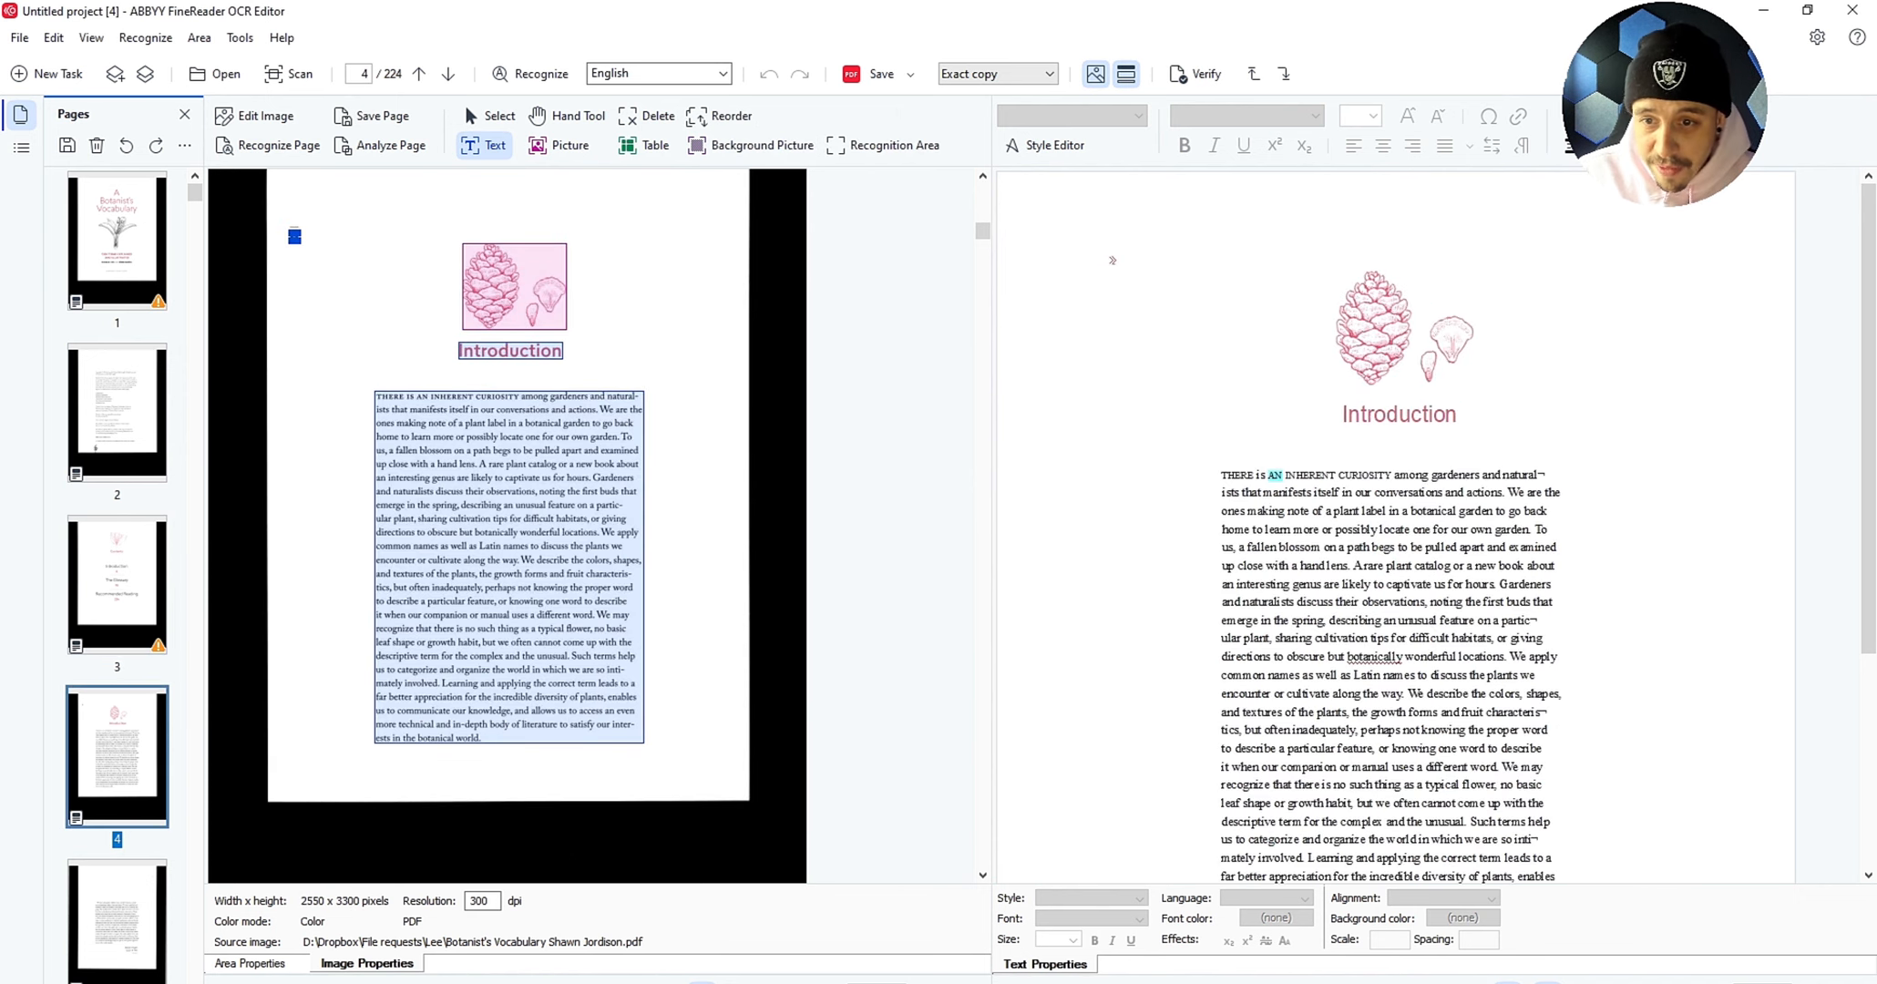
Step: Go to page 11 and stretch the adventitious text area over its full definition
{"action": "scroll", "coordinate": [117, 585], "scroll_direction": "down", "scroll_amount": 1}
{"action": "left_click", "coordinate": [116, 585]}
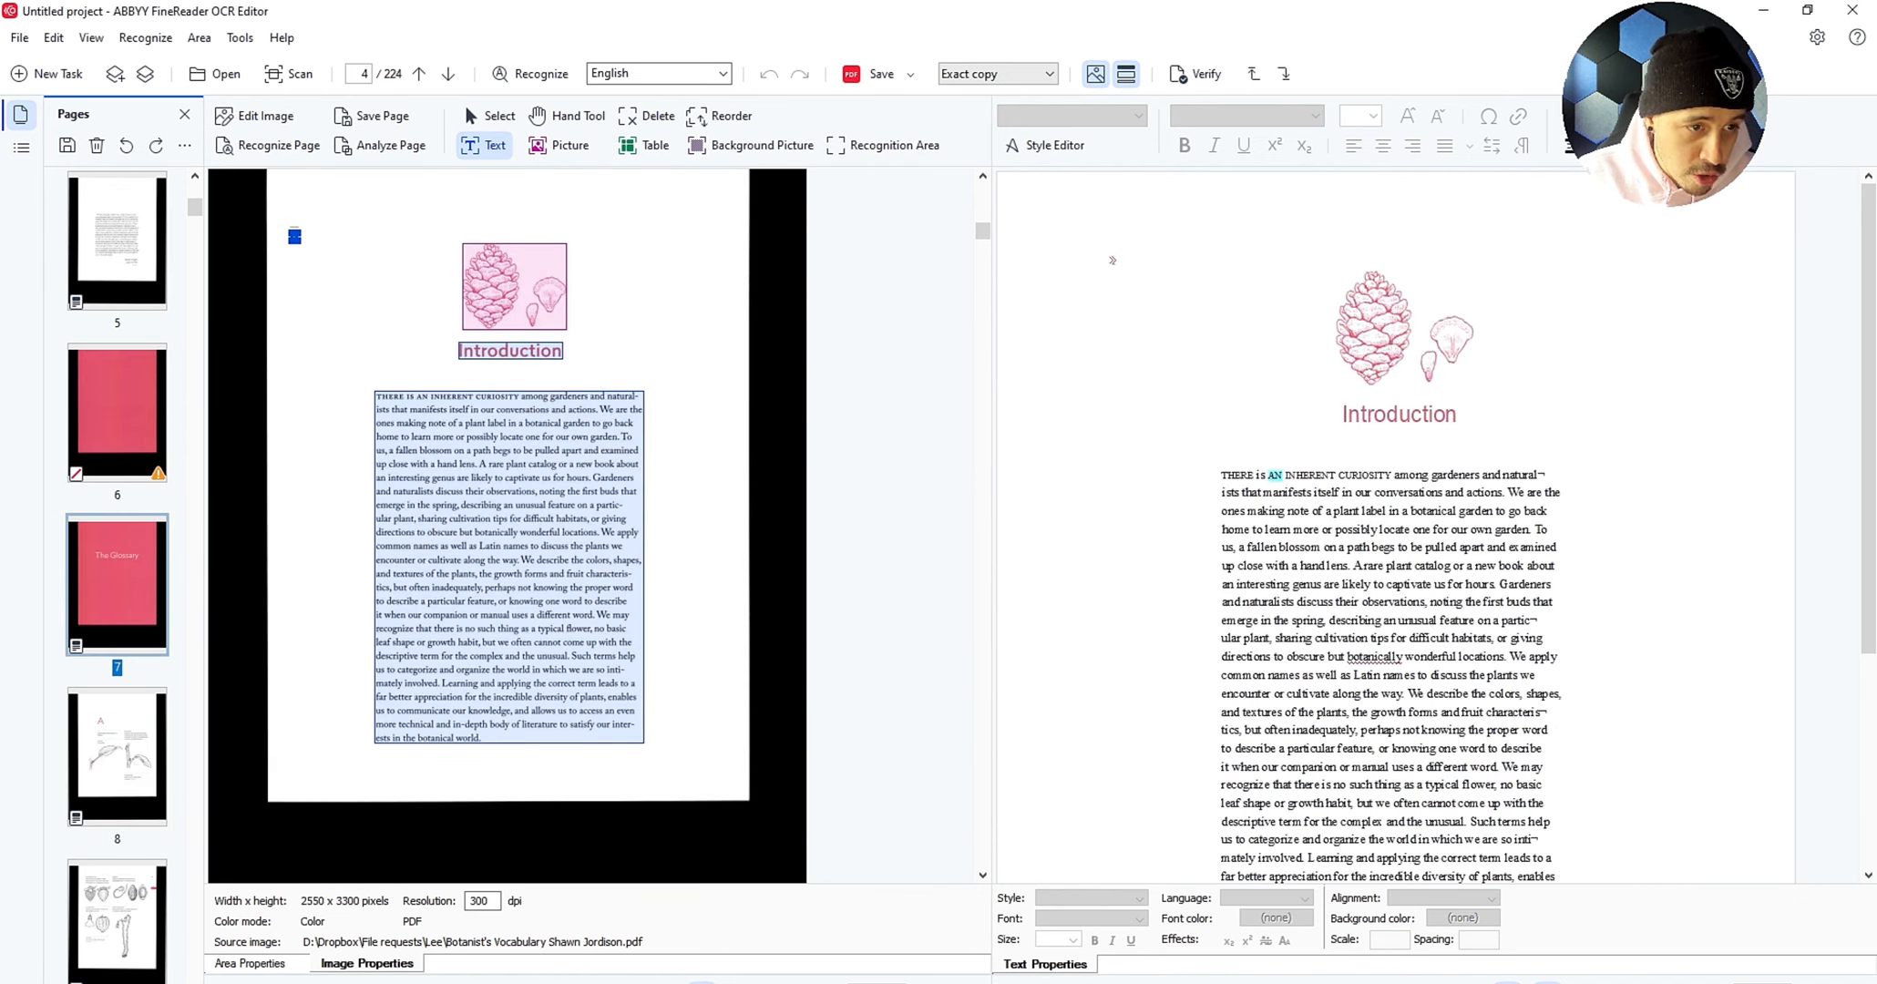
{"action": "scroll", "coordinate": [117, 585], "scroll_direction": "down", "scroll_amount": 1}
{"action": "left_click", "coordinate": [117, 584]}
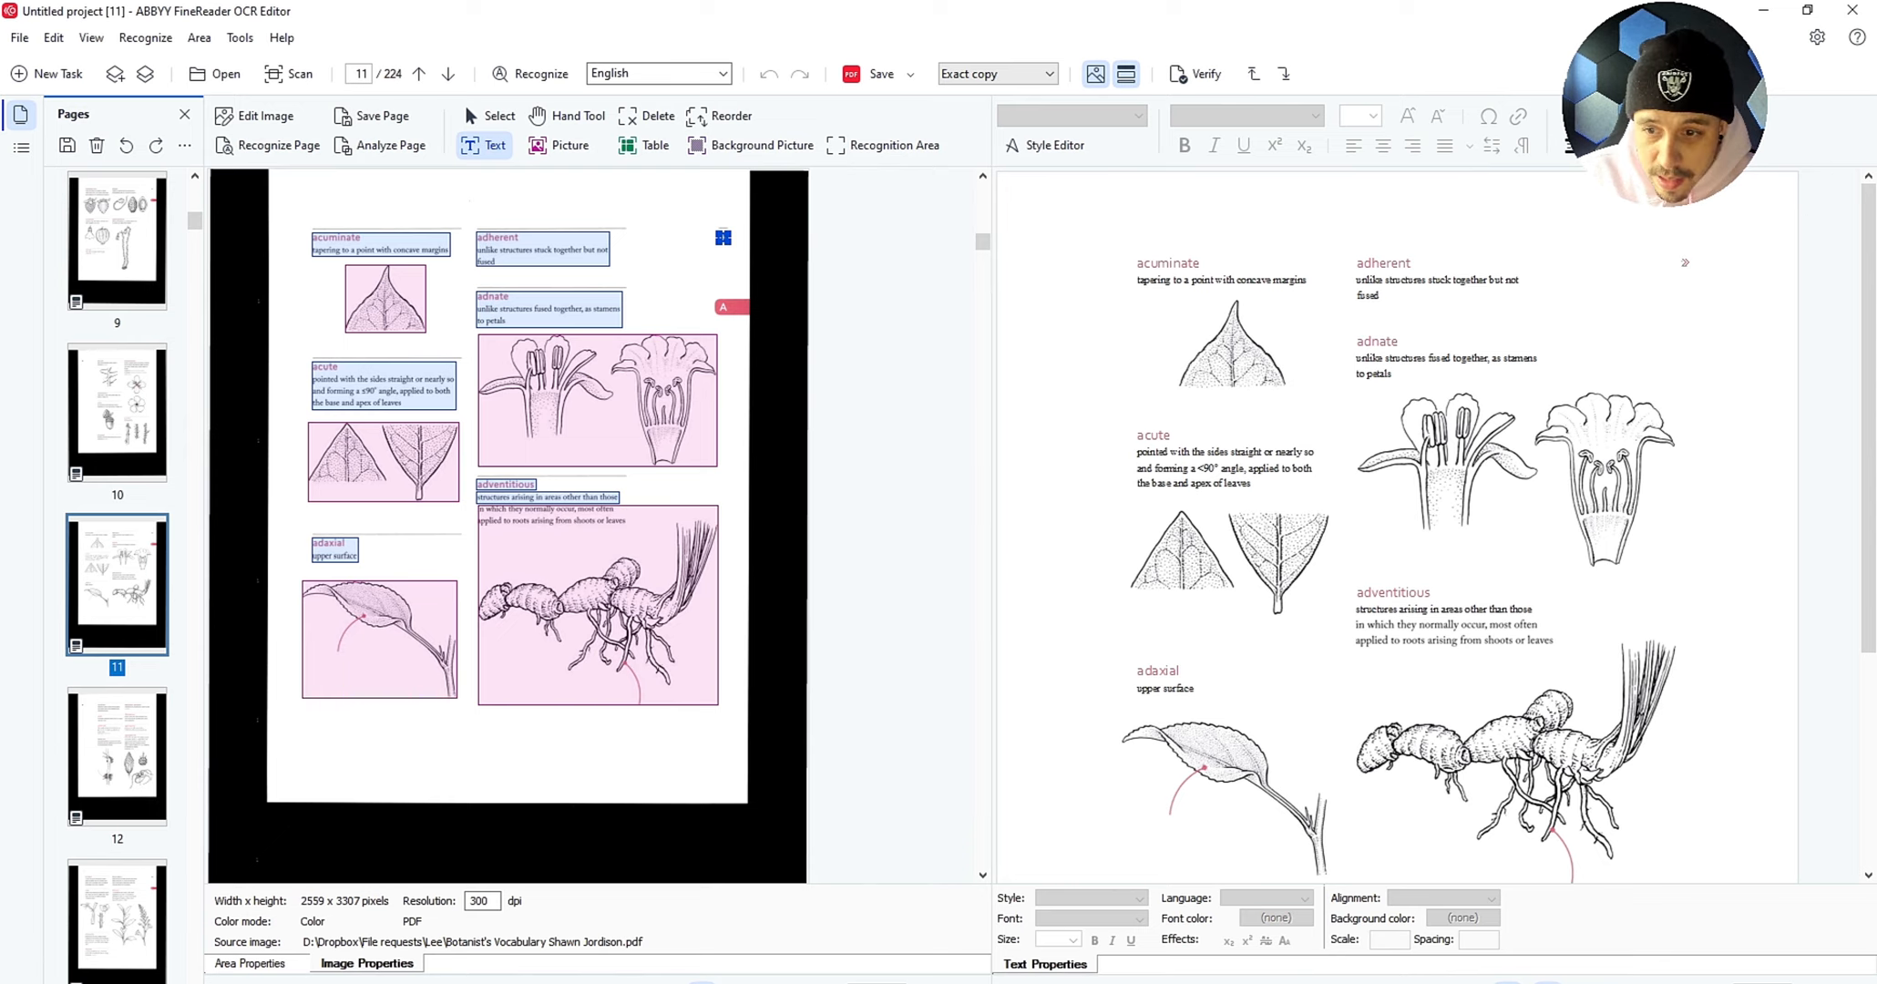
{"action": "left_click", "coordinate": [547, 497]}
{"action": "left_click_drag", "start_coordinate": [547, 503], "coordinate": [638, 550]}
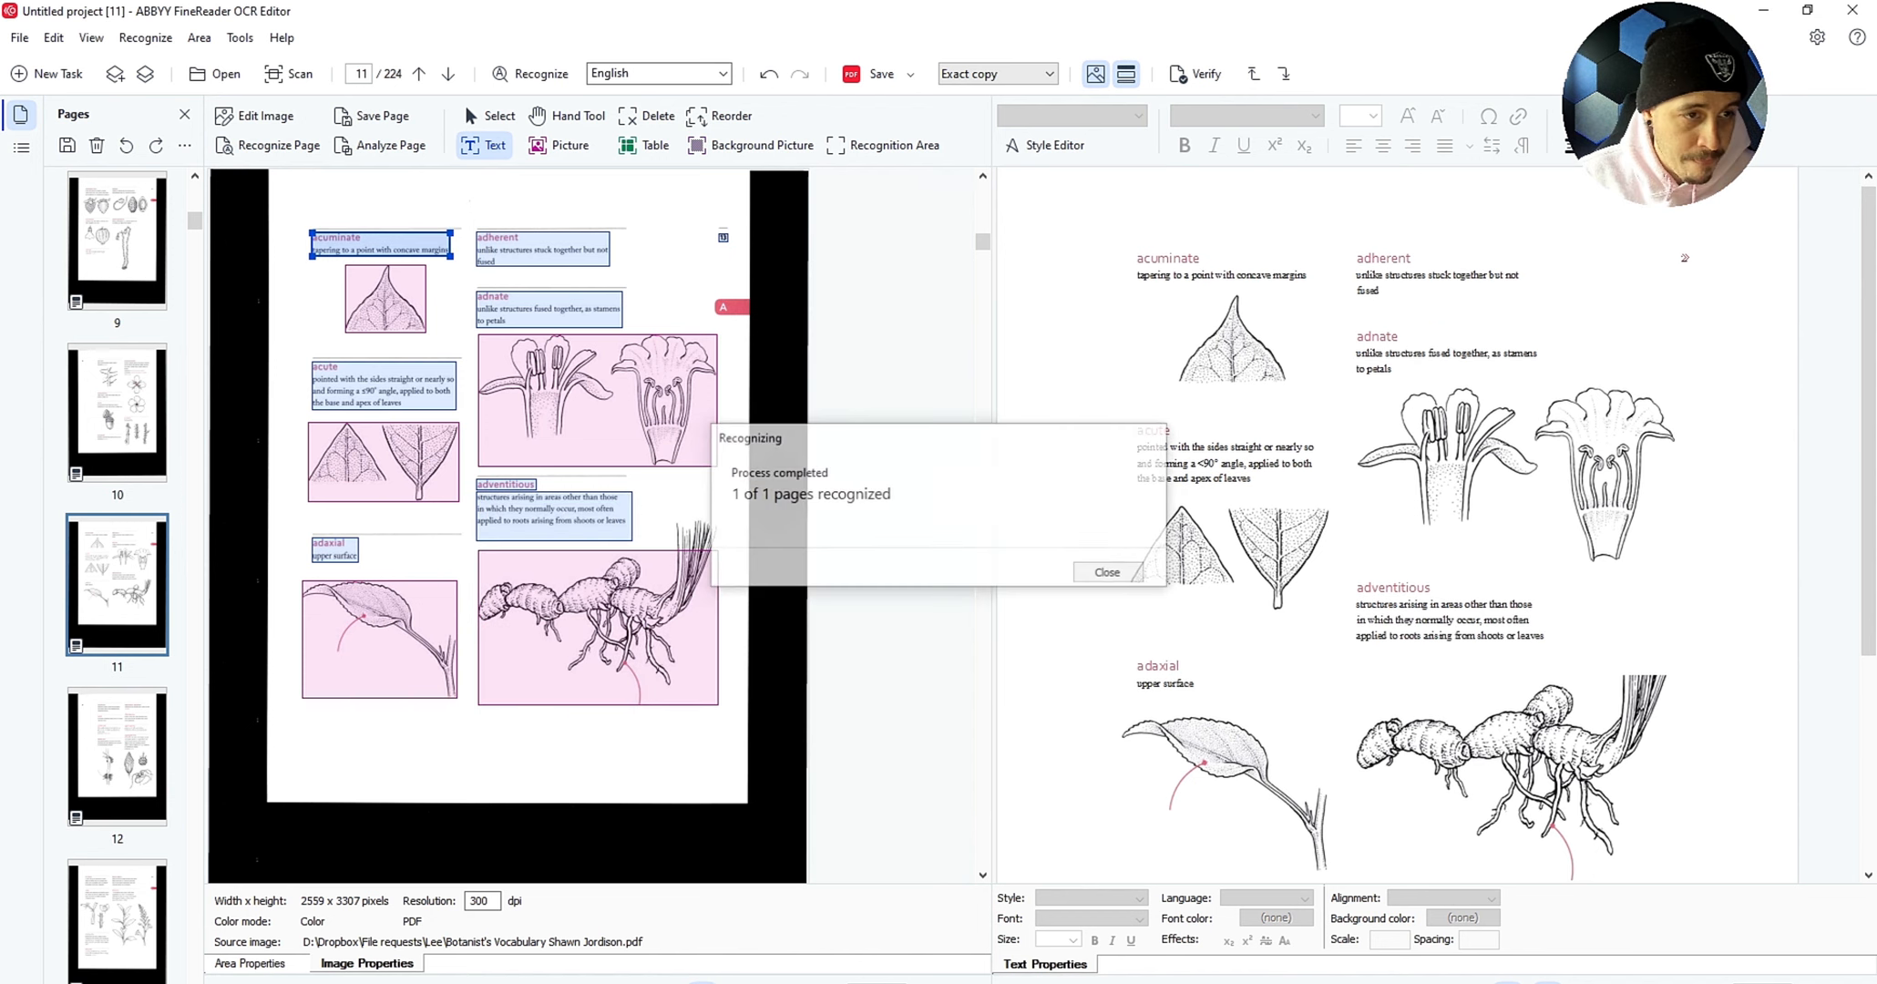
Step: Dismiss the recognition notice and browse to pages 9 and 10
{"action": "left_click", "coordinate": [117, 238]}
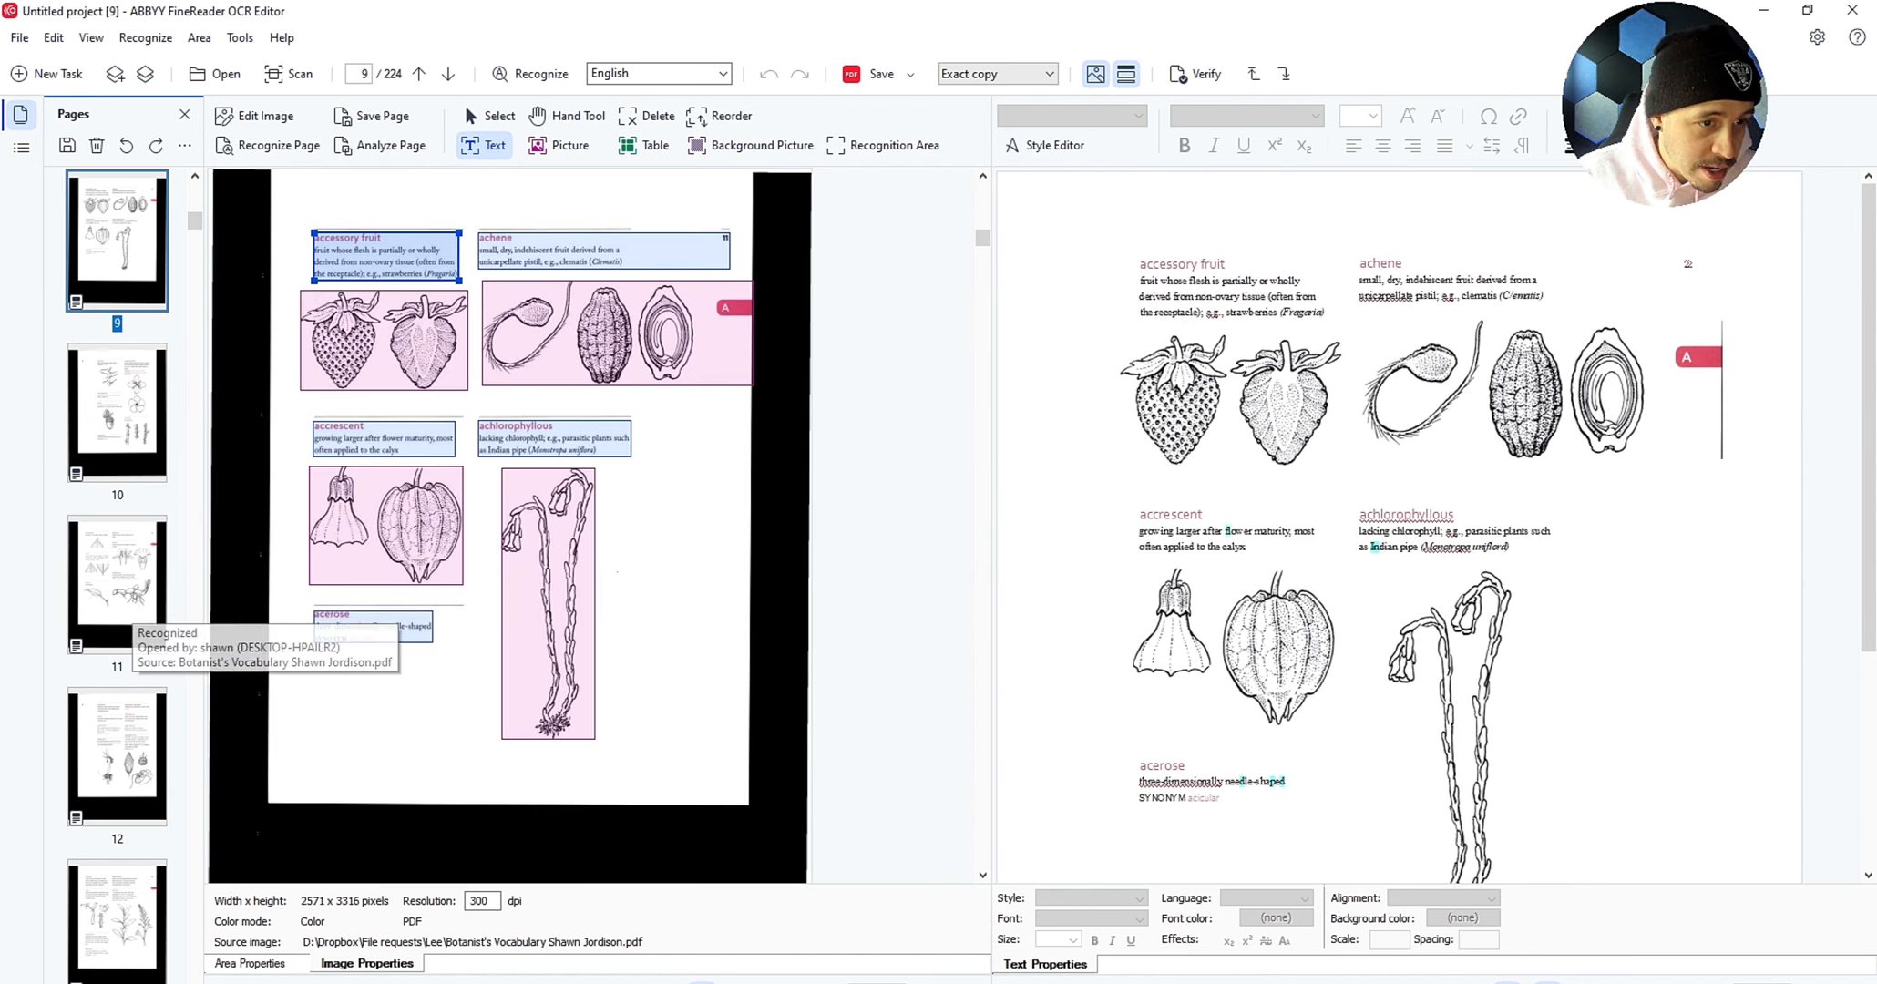
{"action": "key", "text": "Down"}
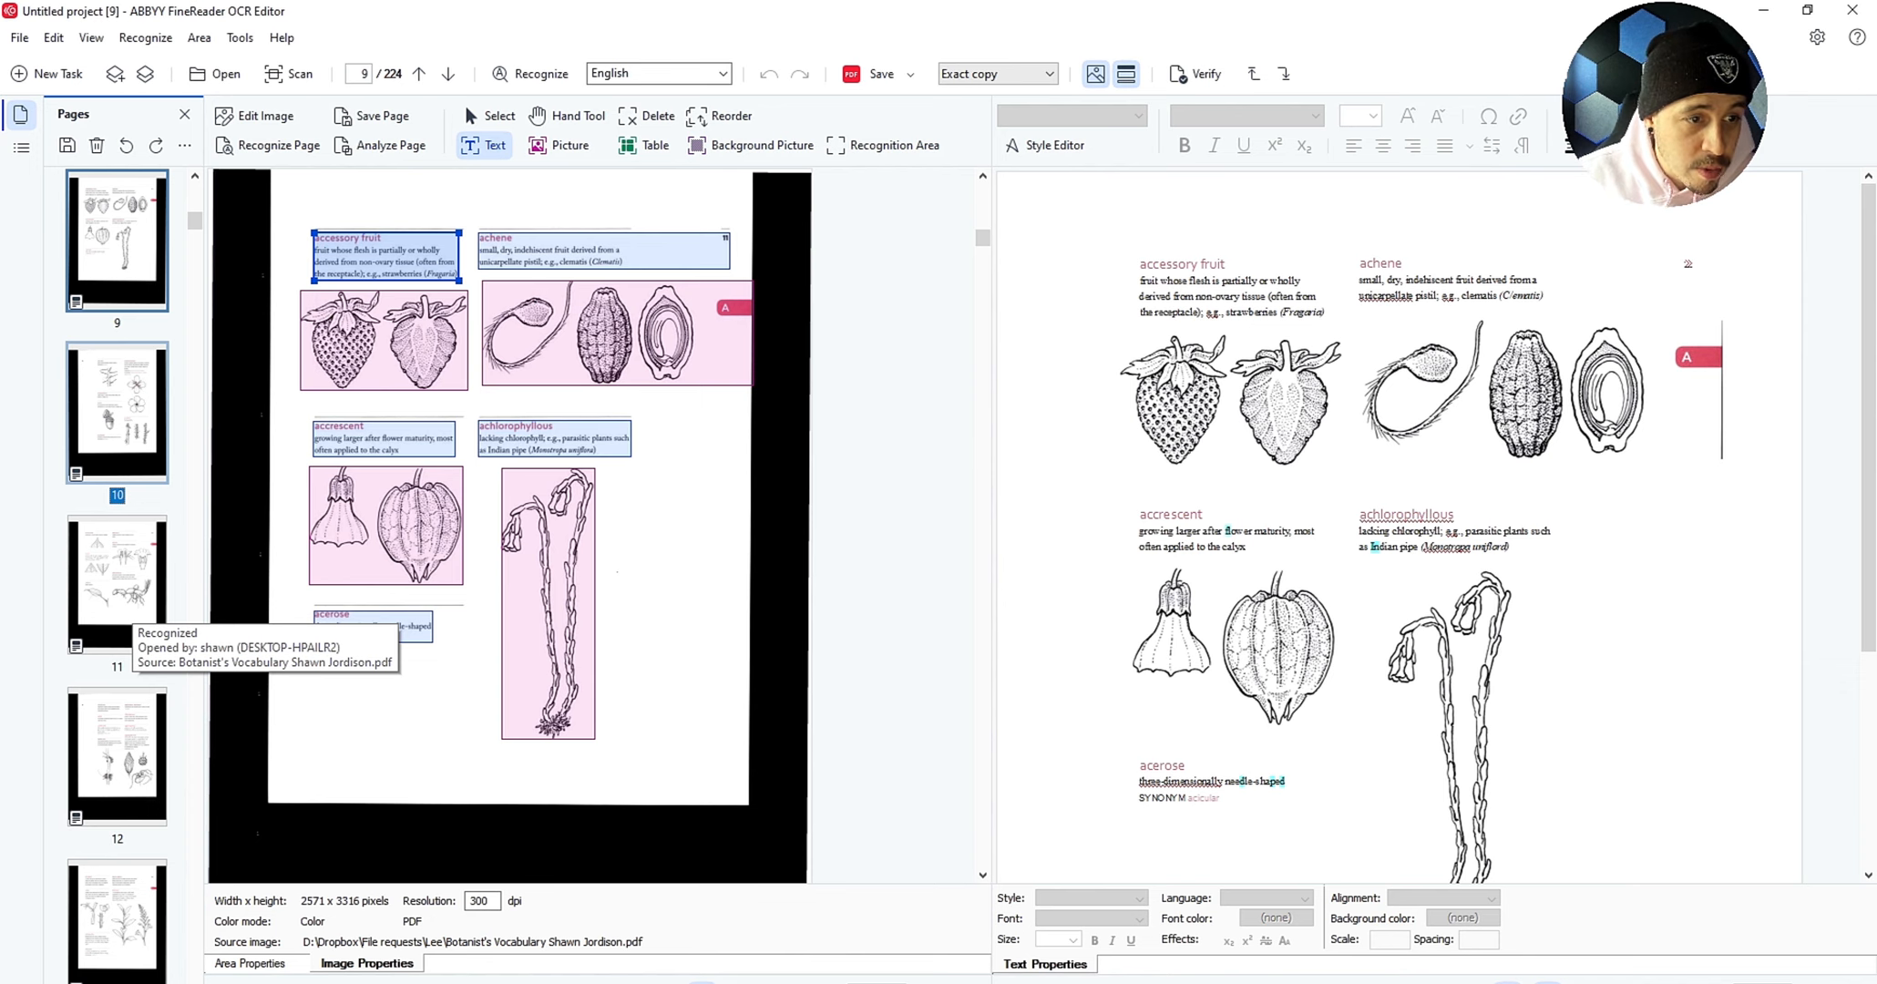
{"action": "left_click", "coordinate": [607, 392]}
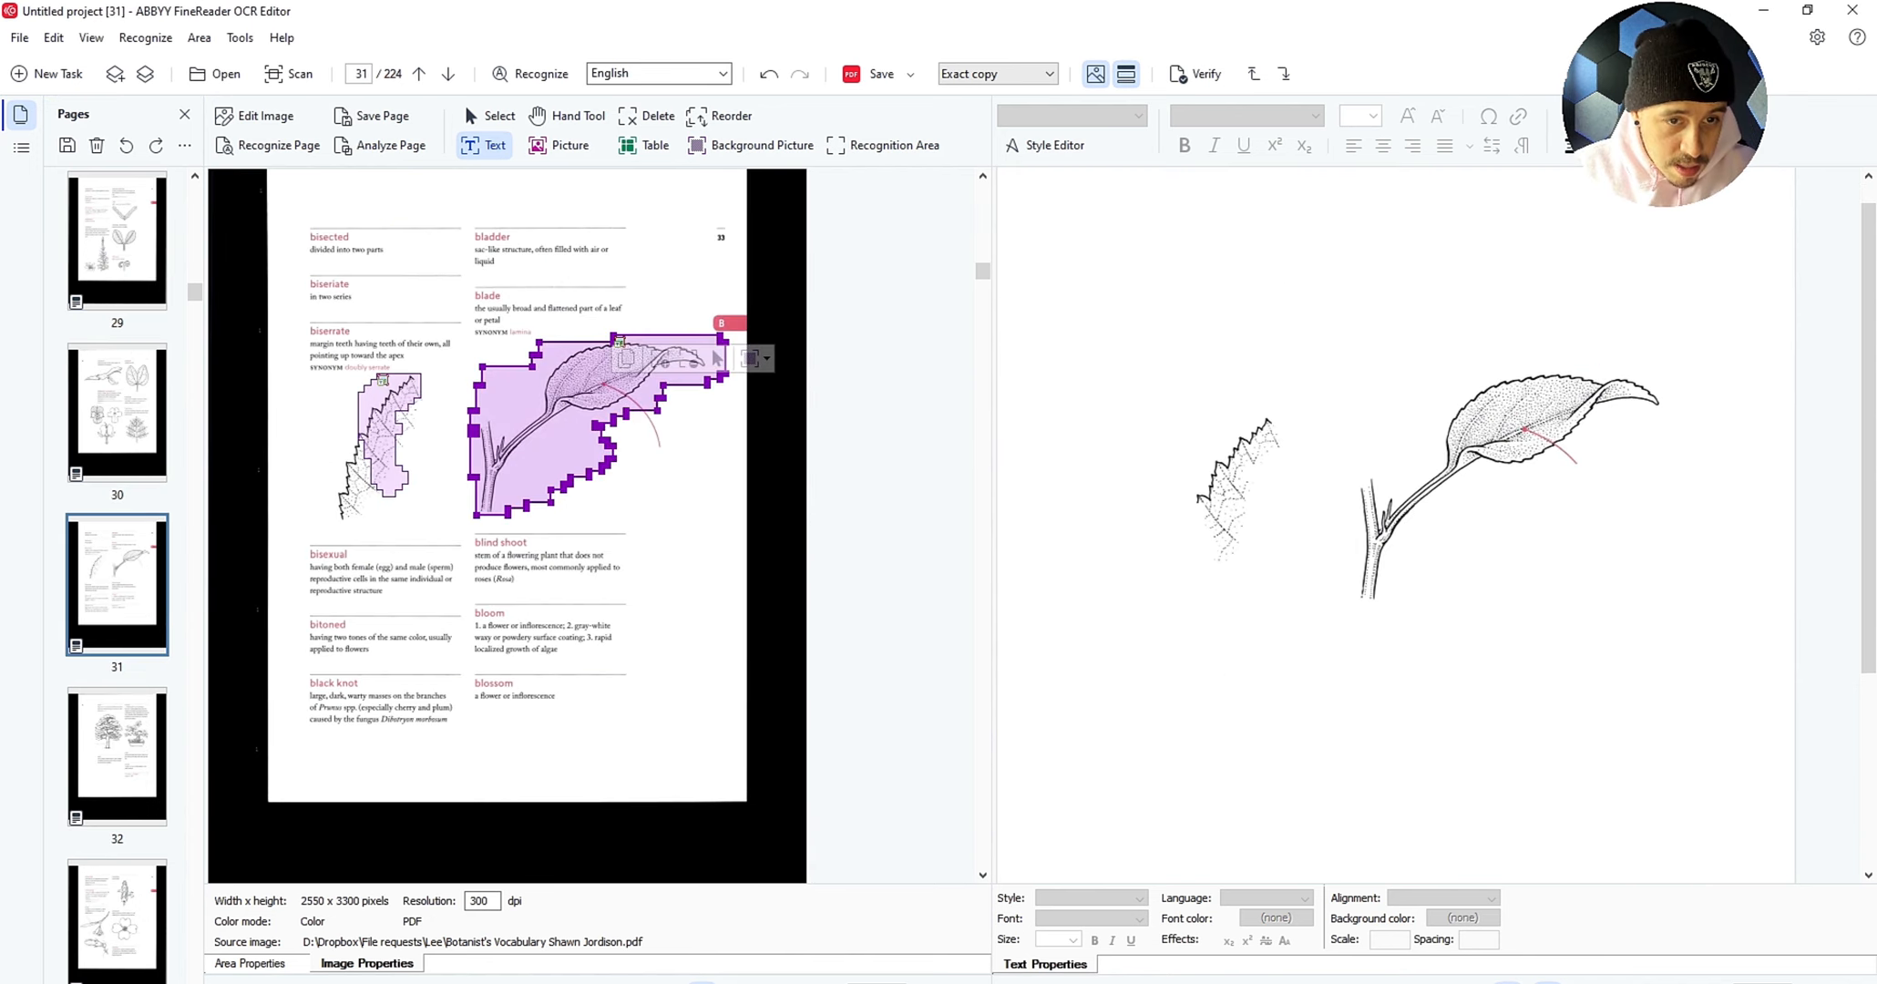
Step: Delete page 31's leaf picture areas and mark the bisected–biserrate, bisexual–black knot and bladder–blade entries as text
{"action": "key", "text": "Delete"}
{"action": "left_click", "coordinate": [382, 383]}
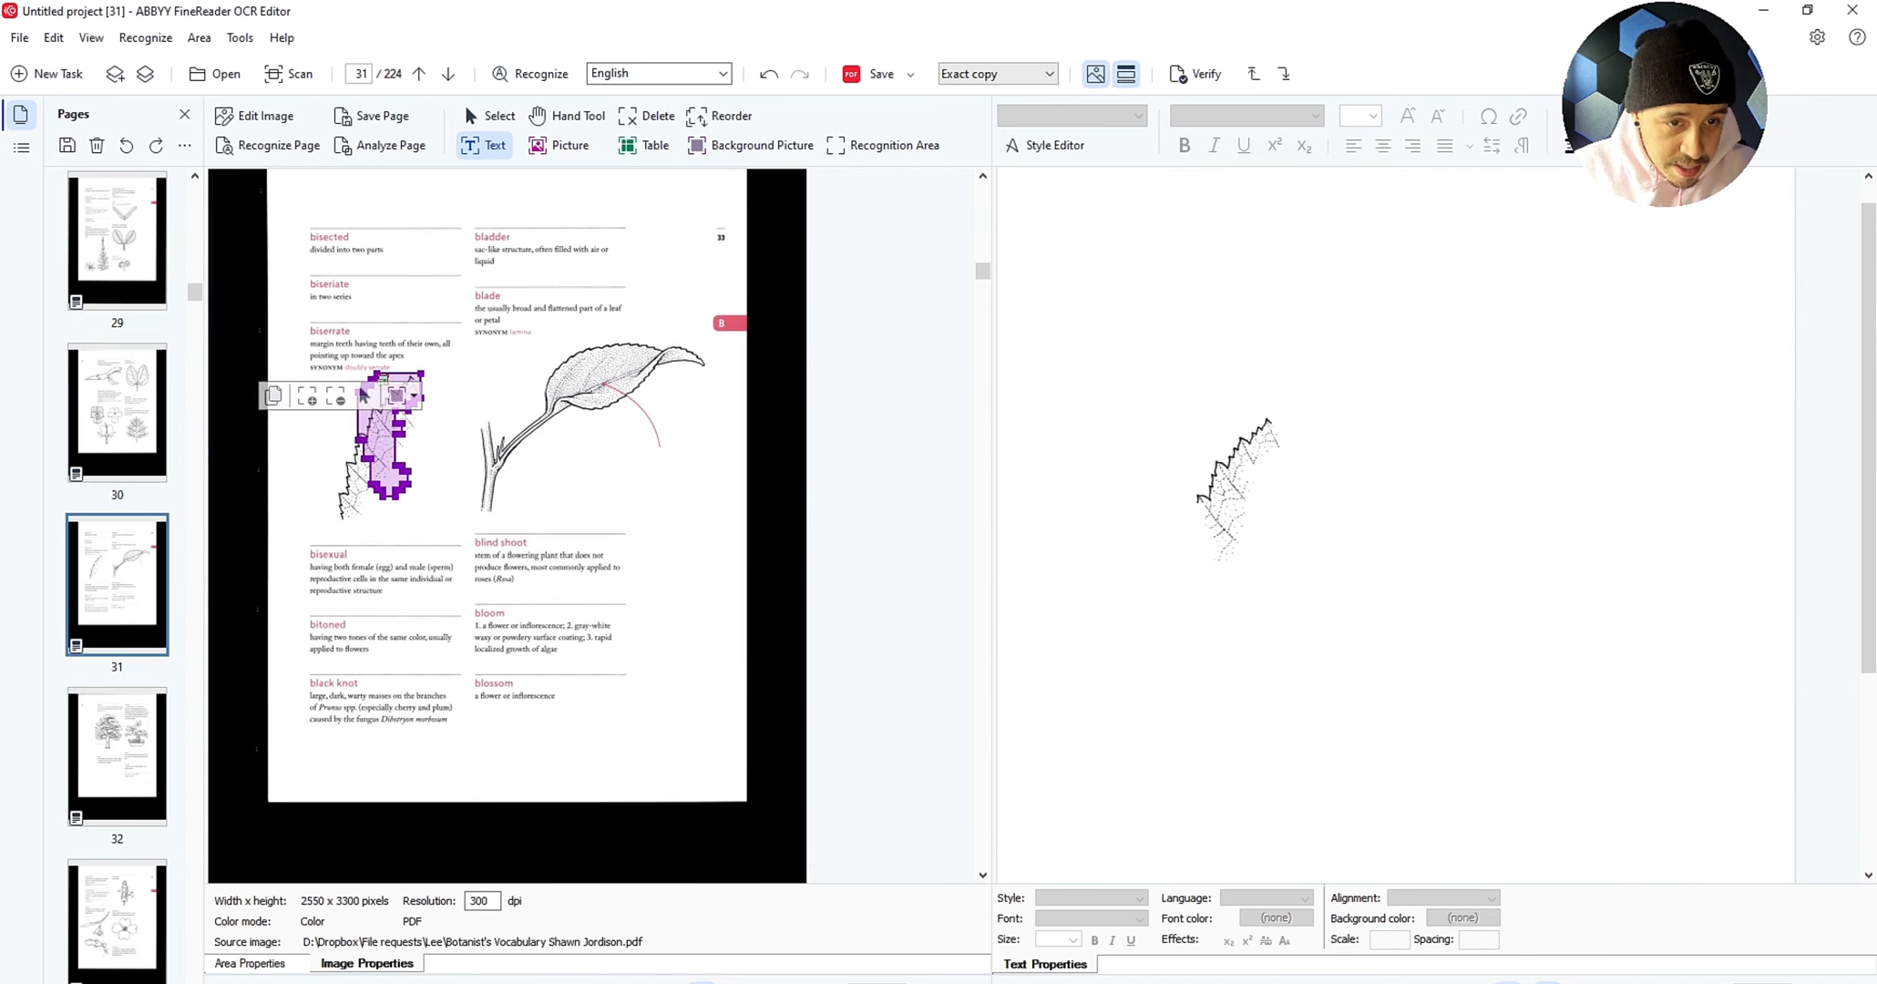
{"action": "key", "text": "Delete"}
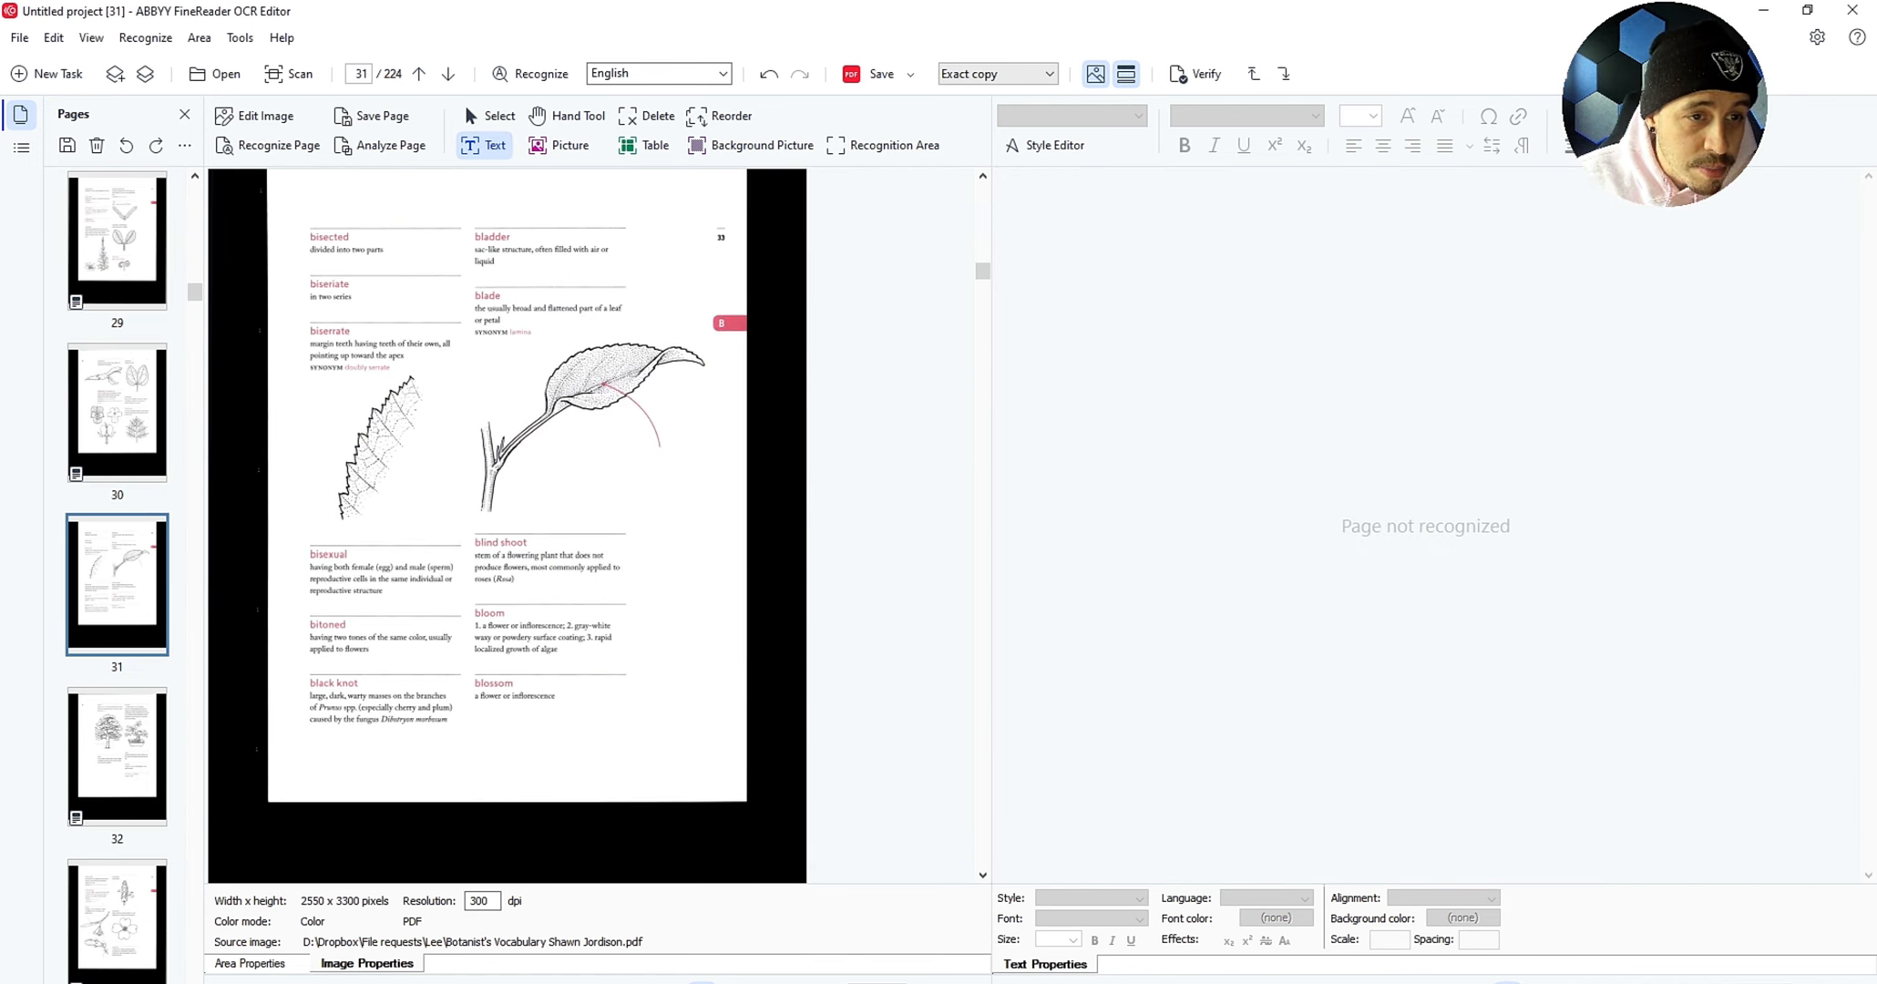
{"action": "left_click_drag", "start_coordinate": [295, 211], "coordinate": [453, 531]}
{"action": "left_click_drag", "start_coordinate": [286, 547], "coordinate": [459, 729]}
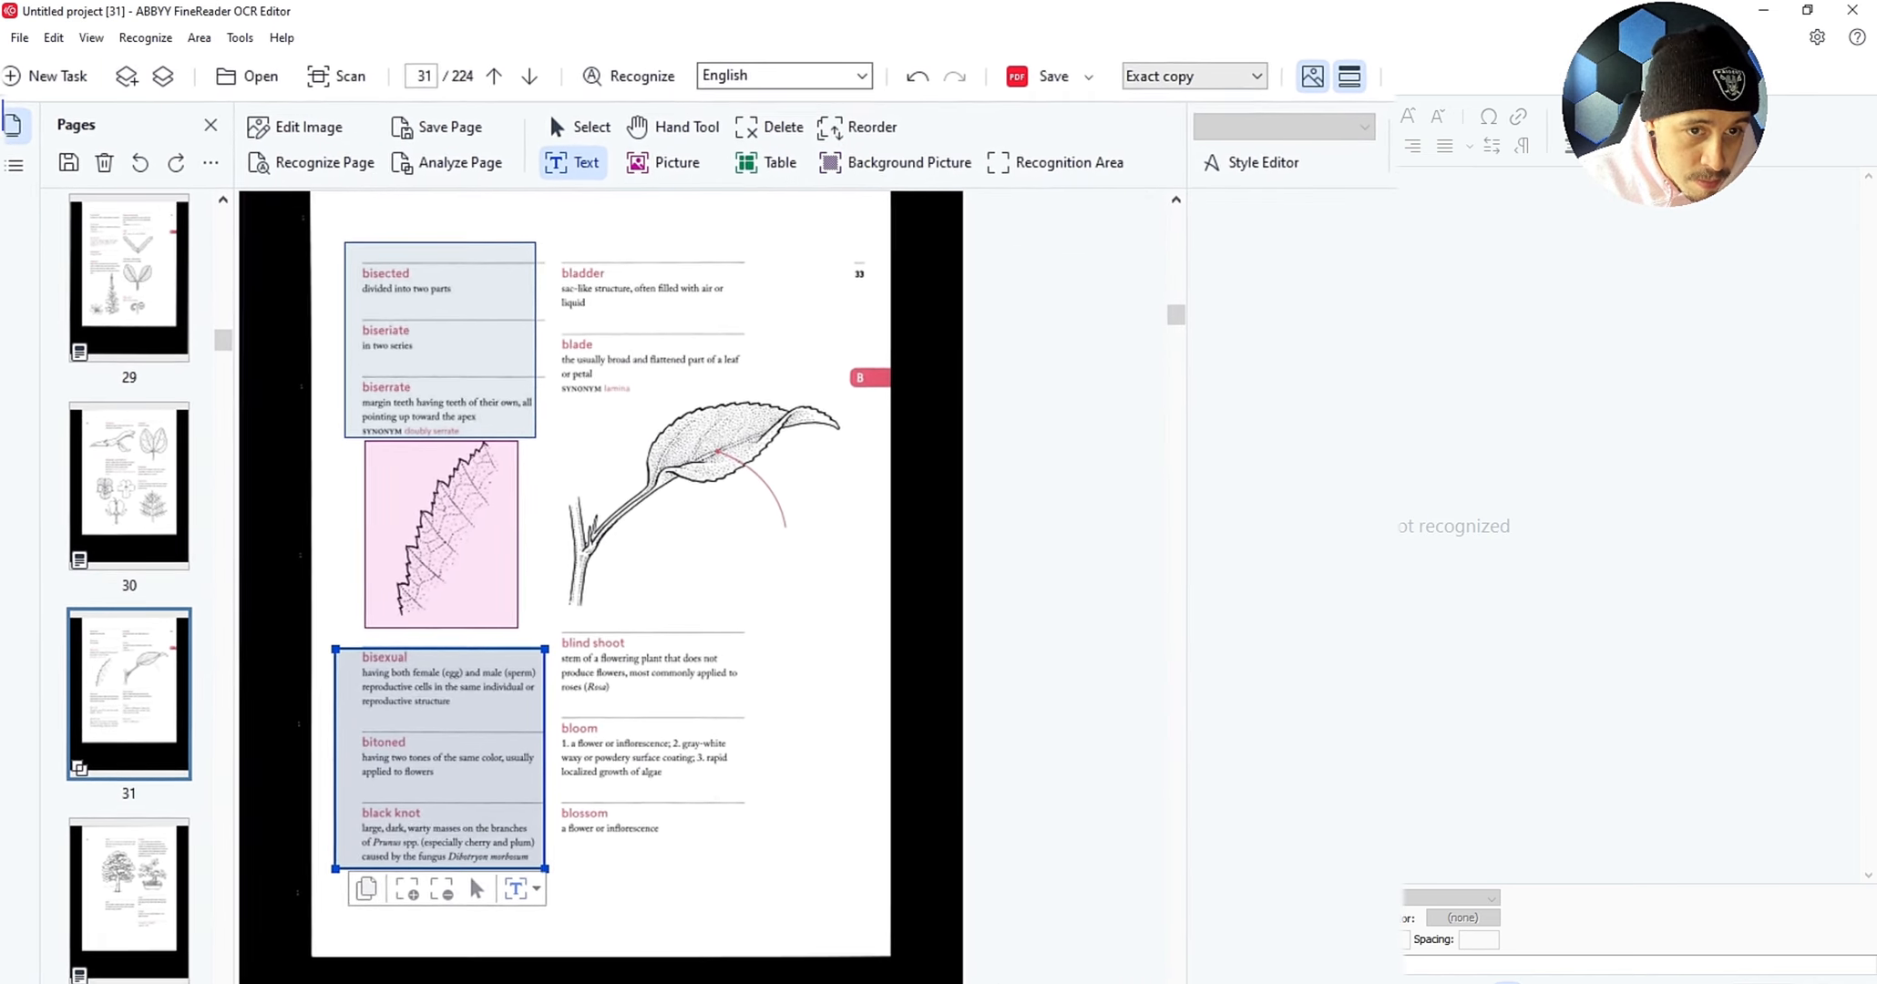
{"action": "left_click_drag", "start_coordinate": [549, 253], "coordinate": [767, 404]}
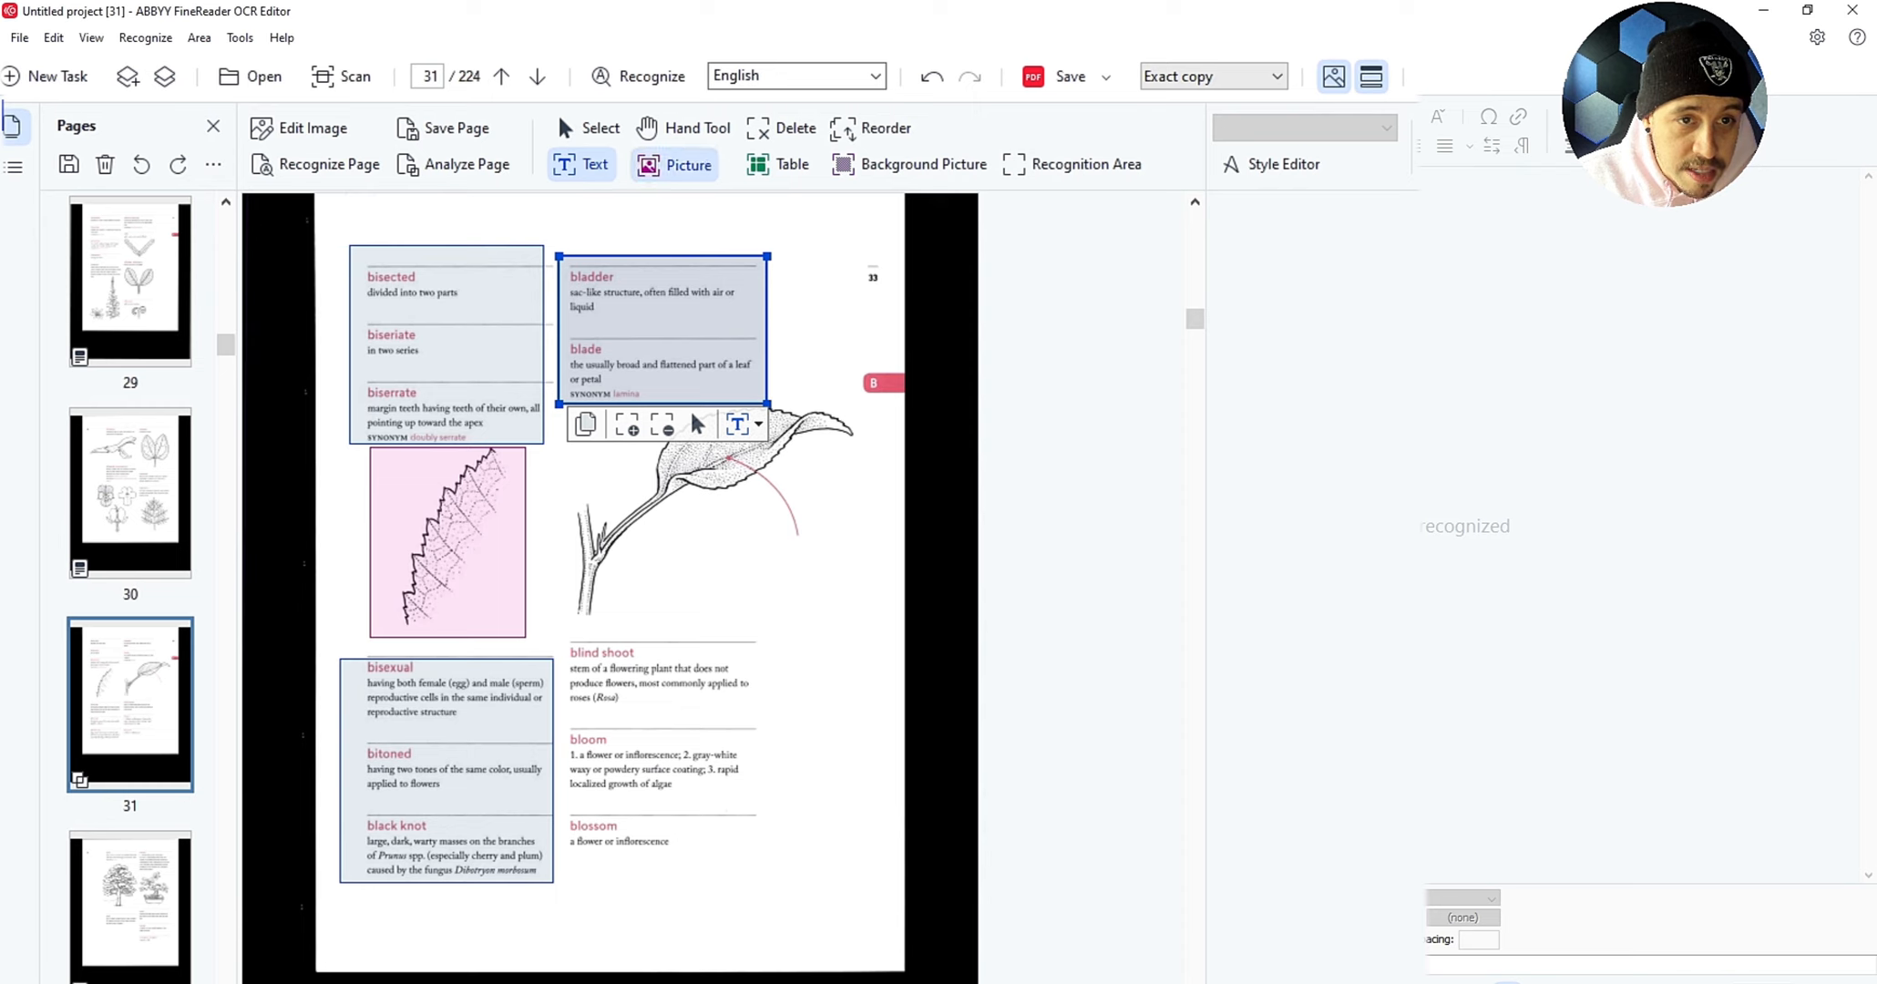
Step: Mark the large leaf illustration as a picture and blind shoot–blossom as text, then recognize page 31
{"action": "left_click", "coordinate": [674, 164]}
{"action": "mouse_move", "coordinate": [569, 611]}
{"action": "left_mouse_down"}
{"action": "mouse_move", "coordinate": [745, 580]}
{"action": "mouse_move", "coordinate": [848, 412]}
{"action": "left_mouse_up"}
{"action": "left_click", "coordinate": [581, 164]}
{"action": "left_click_drag", "start_coordinate": [569, 630], "coordinate": [760, 855]}
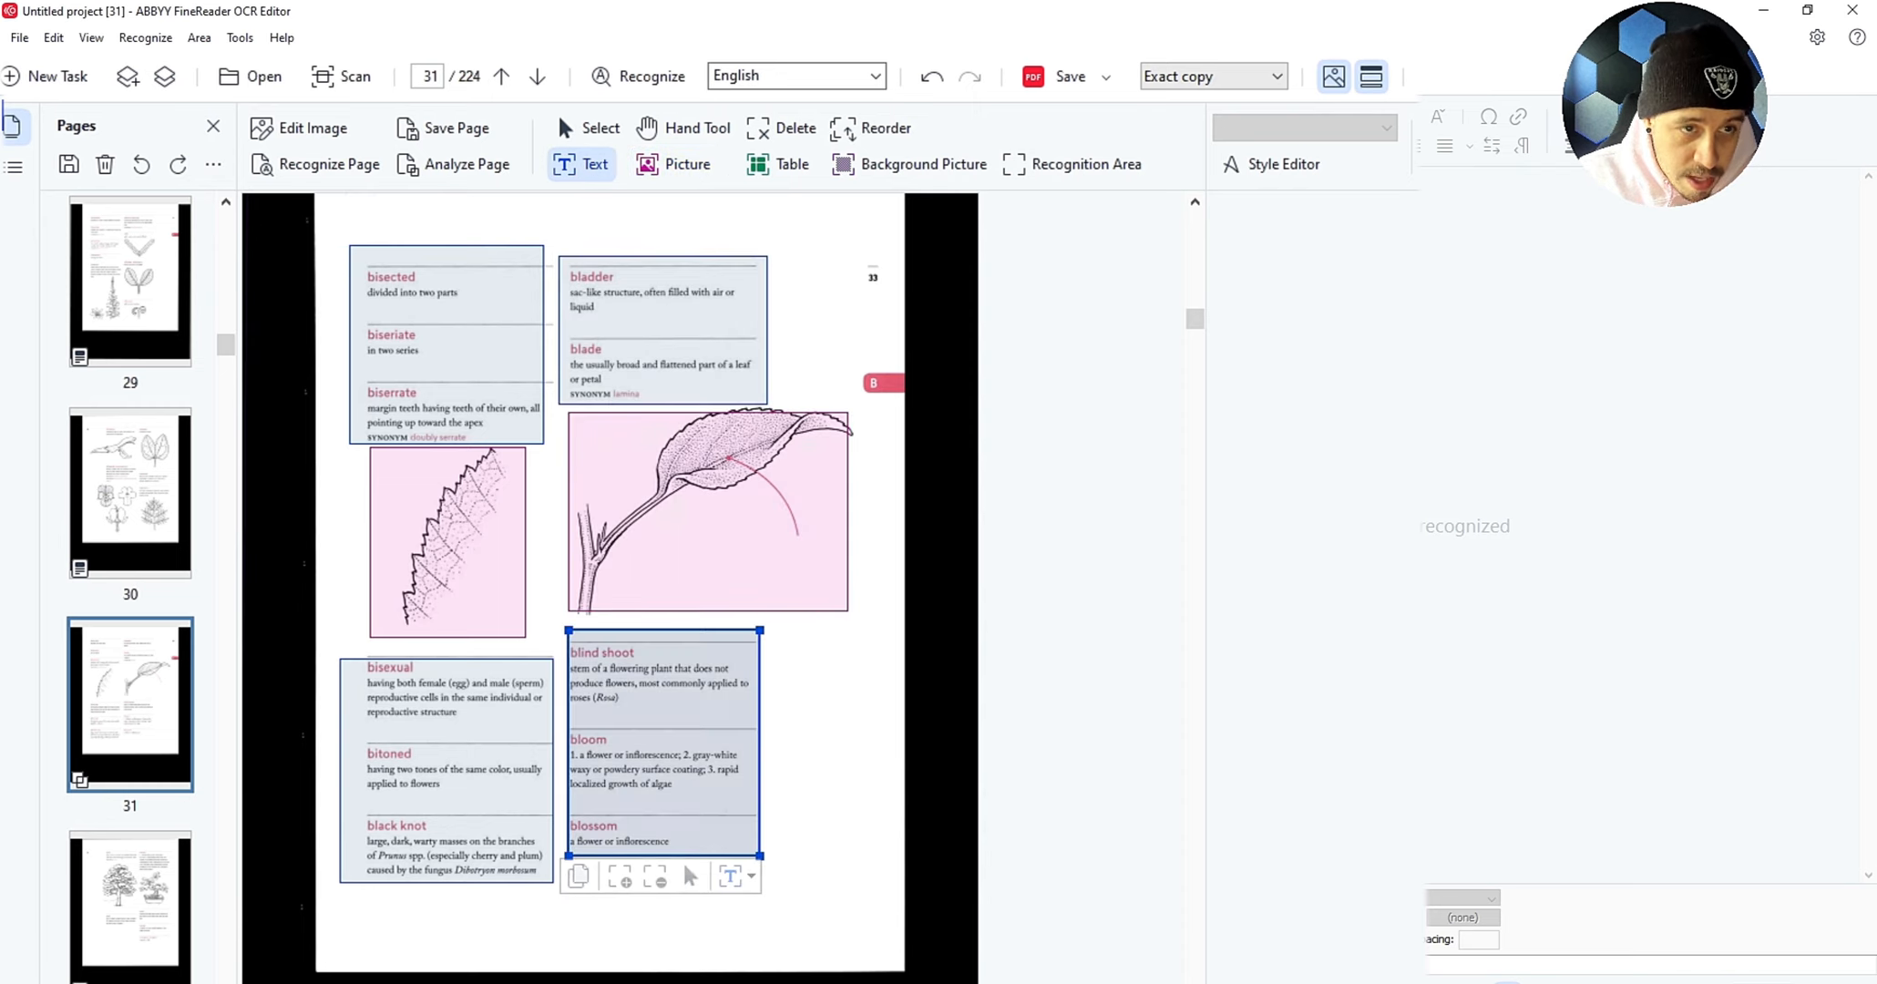
{"action": "left_click", "coordinate": [319, 164]}
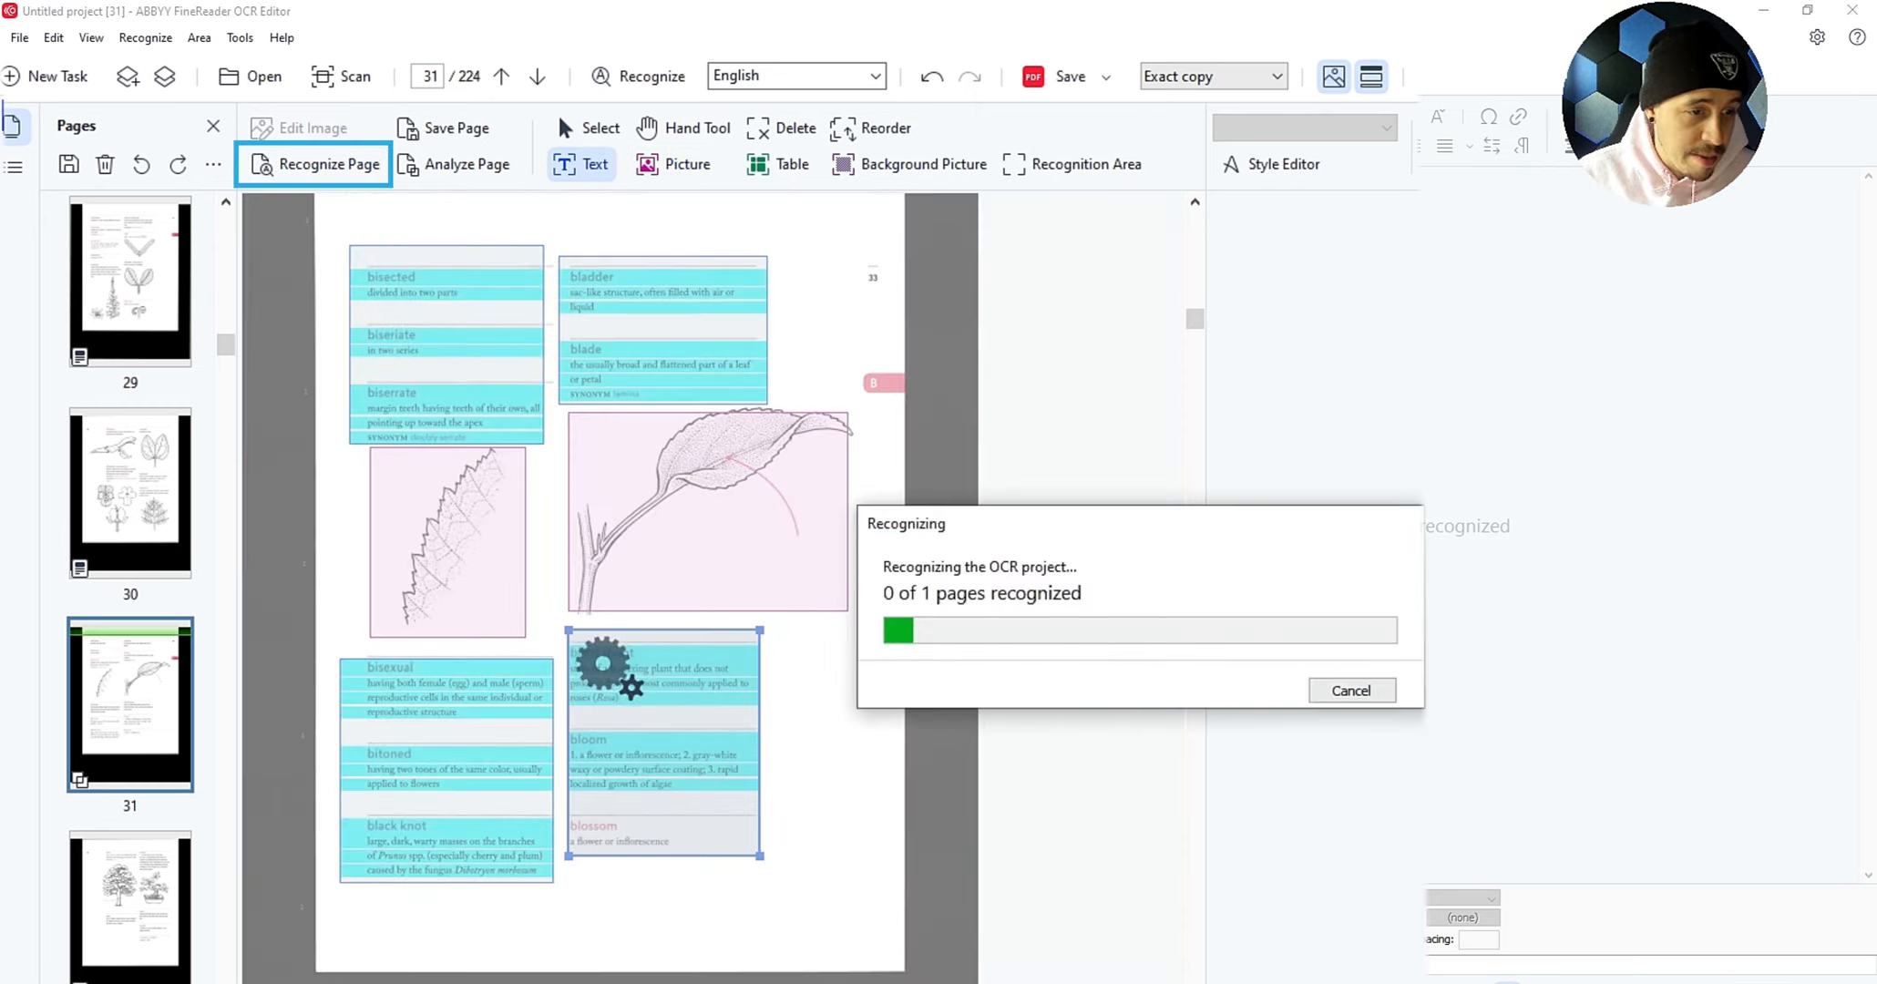
{"action": "left_click", "coordinate": [130, 902]}
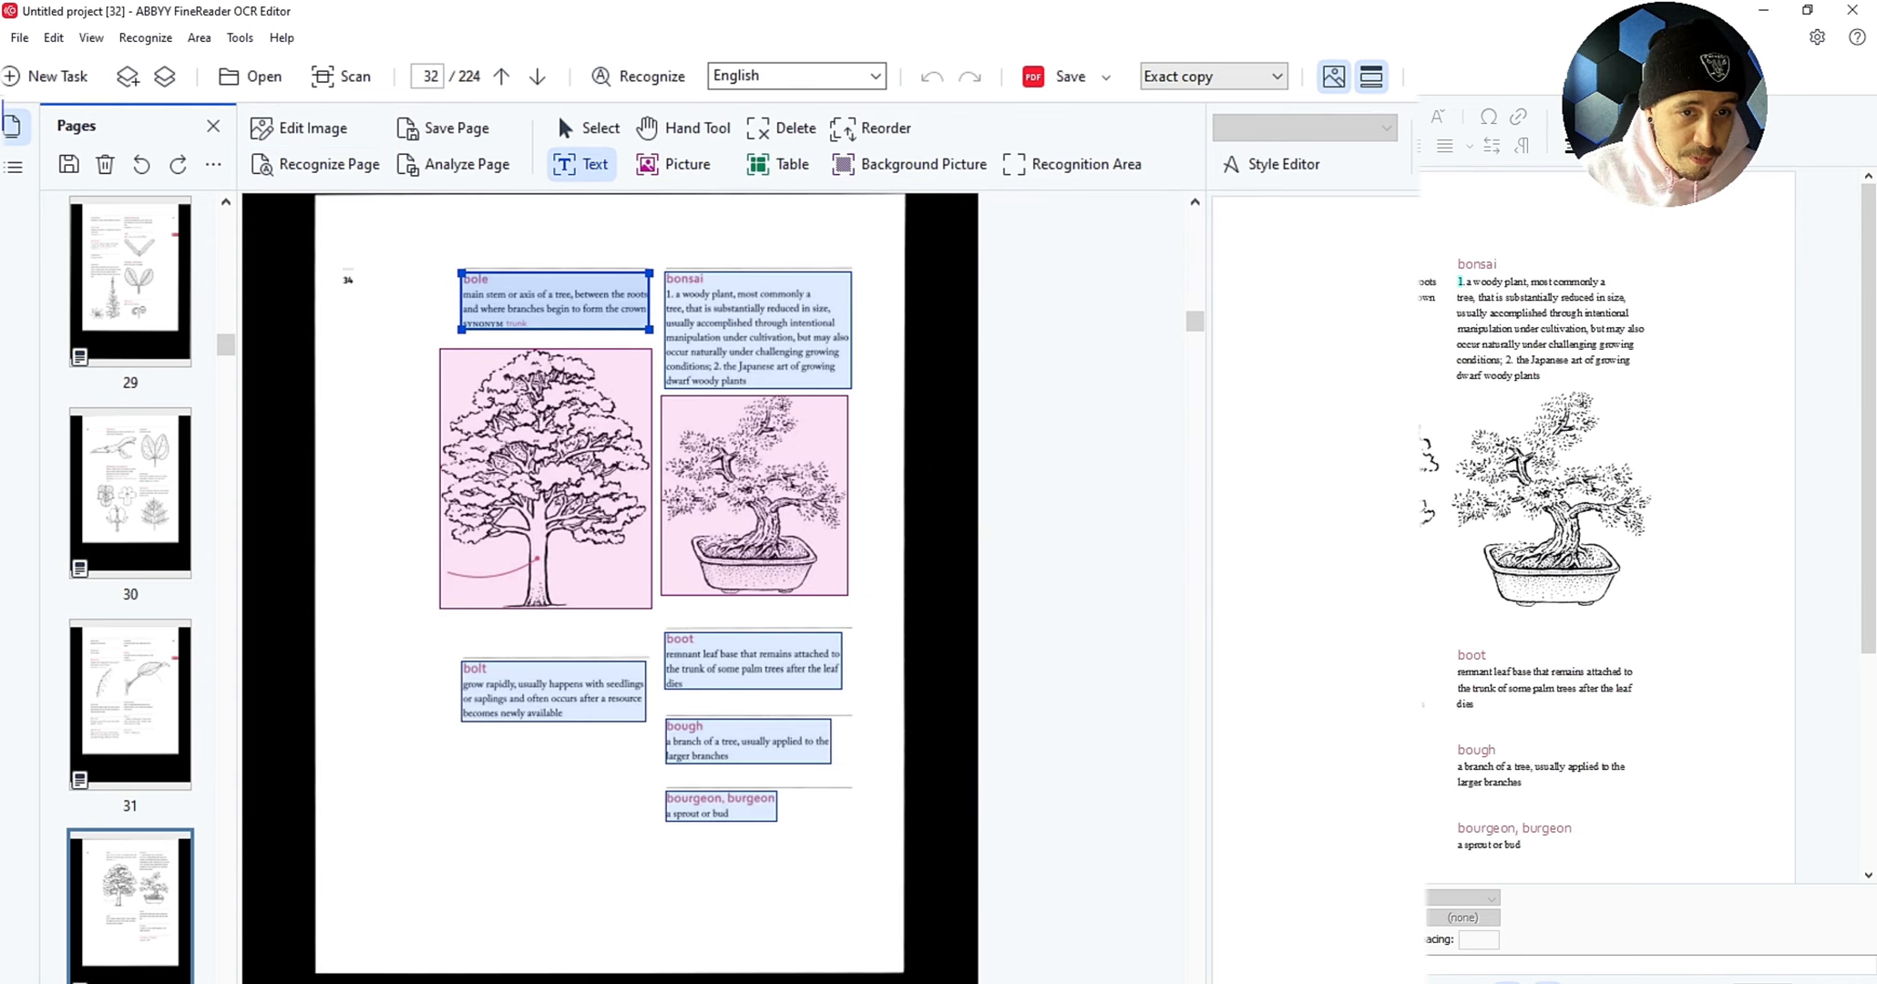
Step: Skip forward past pages 71, 87, 95 and 115 to page 191, then open the Save format list
{"action": "key", "text": "Down"}
{"action": "key", "text": "Down"}
{"action": "key", "text": "Down"}
{"action": "key", "text": "Down"}
{"action": "key", "text": "Down"}
{"action": "key", "text": "Down"}
{"action": "key", "text": "Down"}
{"action": "key", "text": "Down"}
{"action": "key", "text": "Down"}
{"action": "key", "text": "Down"}
{"action": "key", "text": "Down"}
{"action": "key", "text": "Down"}
{"action": "key", "text": "Down"}
{"action": "key", "text": "Down"}
{"action": "key", "text": "Down"}
{"action": "key", "text": "Down"}
{"action": "key", "text": "Down"}
{"action": "key", "text": "Down"}
{"action": "key", "text": "Down"}
{"action": "key", "text": "Down"}
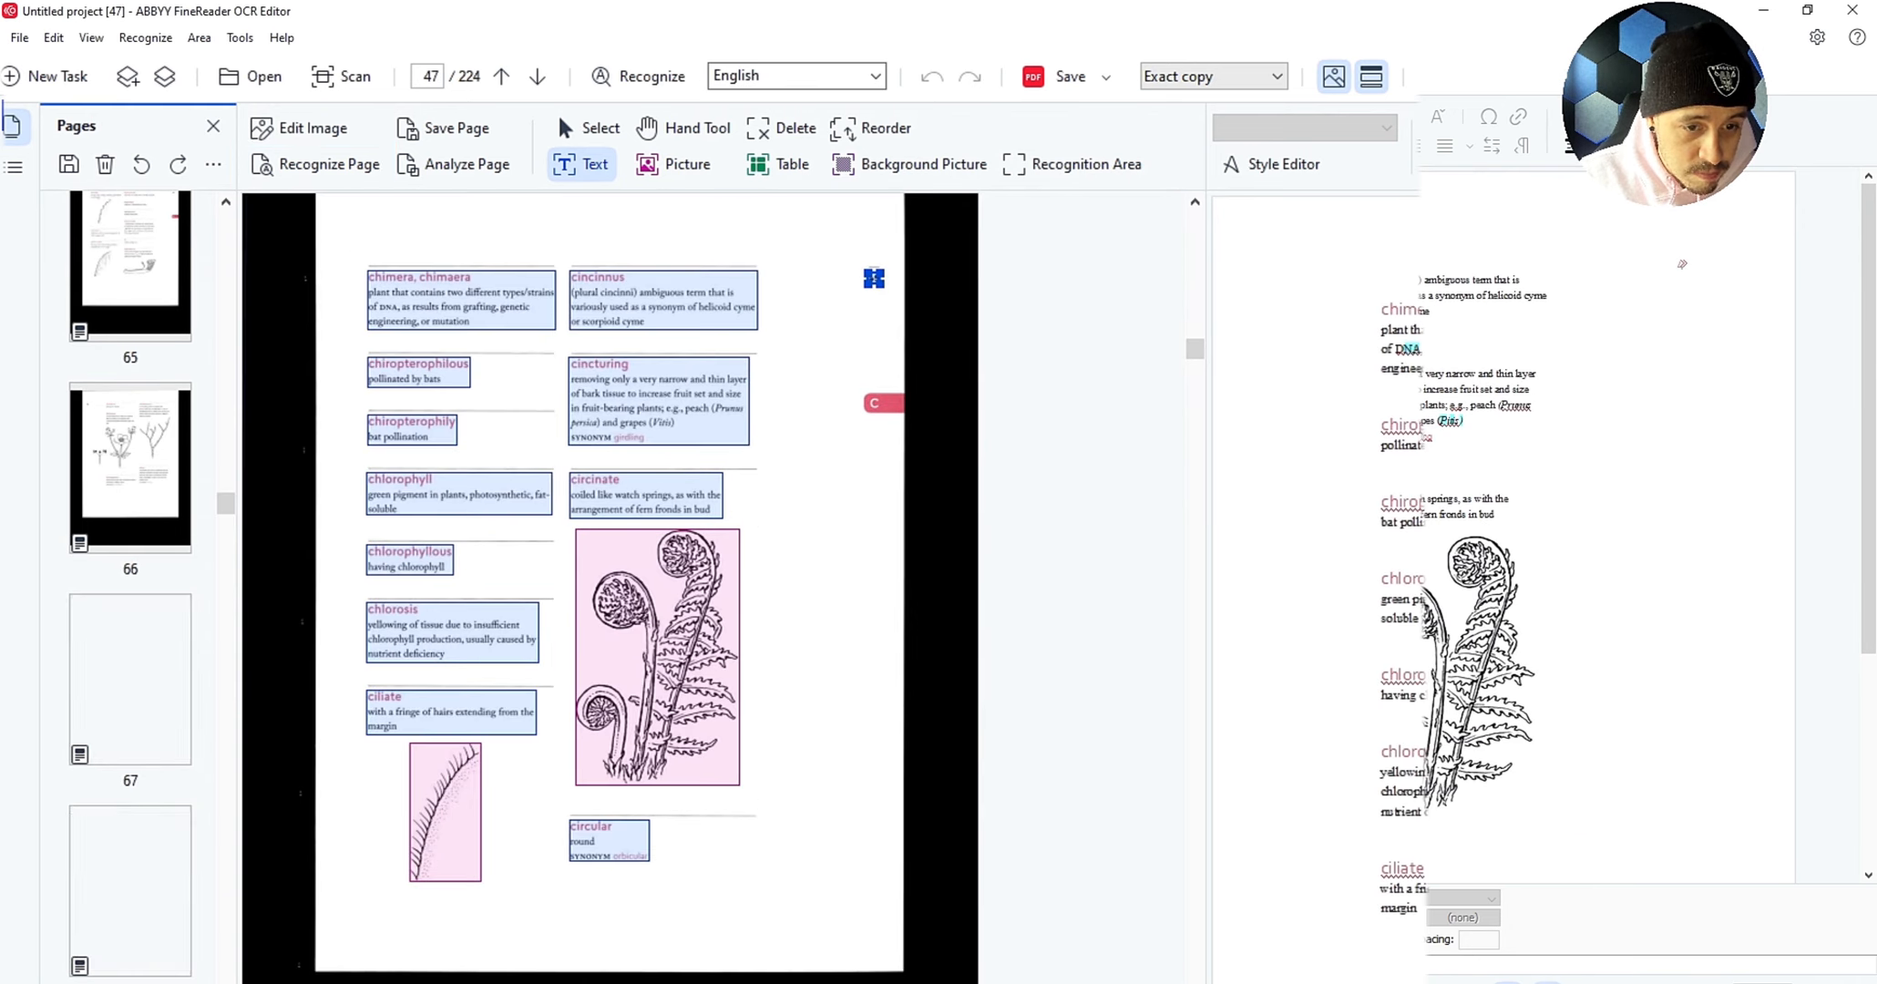
{"action": "key", "text": "Down"}
{"action": "key", "text": "Down"}
{"action": "key", "text": "Down"}
{"action": "key", "text": "Down"}
{"action": "key", "text": "Down"}
{"action": "key", "text": "Down"}
{"action": "key", "text": "Down"}
{"action": "key", "text": "Down"}
{"action": "key", "text": "Down"}
{"action": "key", "text": "Down"}
{"action": "key", "text": "Down"}
{"action": "key", "text": "Down"}
{"action": "key", "text": "Down"}
{"action": "key", "text": "Down"}
{"action": "key", "text": "Down"}
{"action": "key", "text": "Down"}
{"action": "key", "text": "Down"}
{"action": "key", "text": "Down"}
{"action": "key", "text": "Down"}
{"action": "key", "text": "Down"}
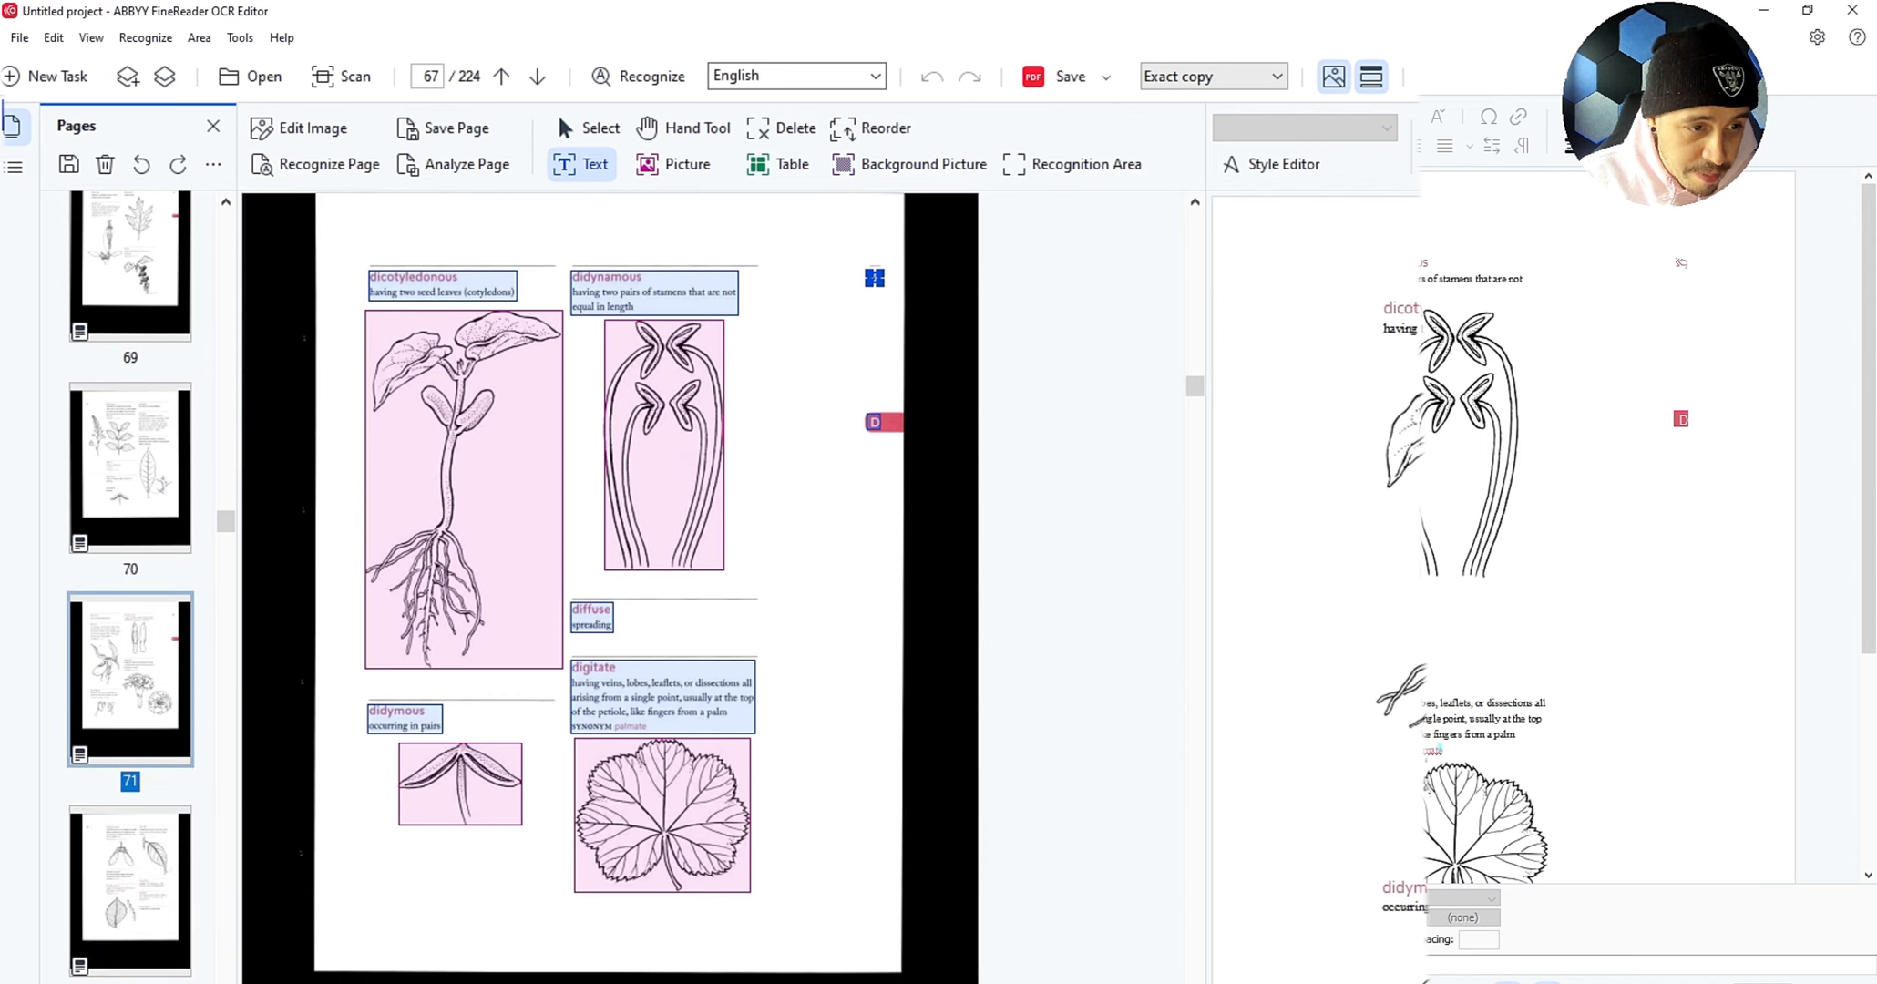
{"action": "key", "text": "Down"}
{"action": "key", "text": "Down"}
{"action": "key", "text": "Down"}
{"action": "key", "text": "Down"}
{"action": "key", "text": "Down"}
{"action": "key", "text": "Down"}
{"action": "key", "text": "Down"}
{"action": "key", "text": "Down"}
{"action": "key", "text": "Down"}
{"action": "key", "text": "Down"}
{"action": "key", "text": "Down"}
{"action": "key", "text": "Down"}
{"action": "key", "text": "Down"}
{"action": "key", "text": "Down"}
{"action": "key", "text": "Down"}
{"action": "key", "text": "Down"}
{"action": "key", "text": "Down"}
{"action": "key", "text": "Down"}
{"action": "key", "text": "Down"}
{"action": "key", "text": "Down"}
{"action": "key", "text": "Down"}
{"action": "key", "text": "Down"}
{"action": "key", "text": "Down"}
{"action": "key", "text": "Down"}
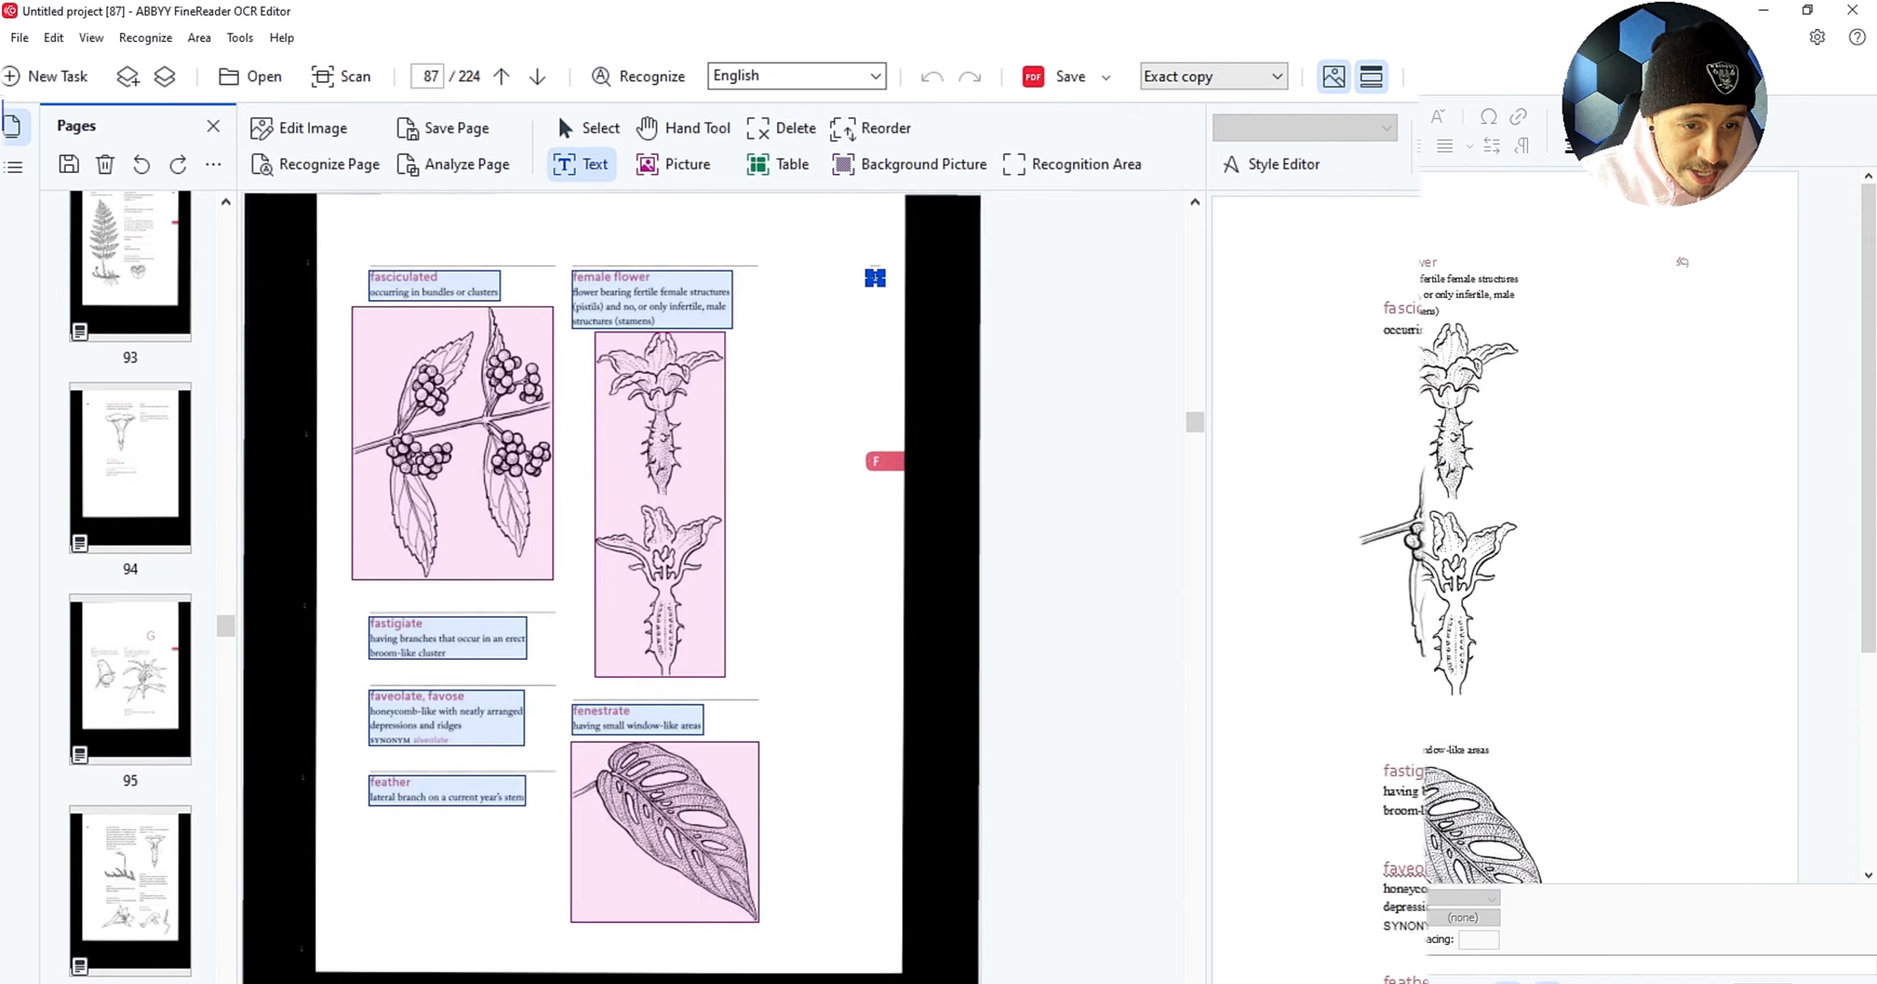
{"action": "key", "text": "Down"}
{"action": "key", "text": "Down"}
{"action": "key", "text": "Down"}
{"action": "key", "text": "Down"}
{"action": "key", "text": "Down"}
{"action": "key", "text": "Down"}
{"action": "key", "text": "Down"}
{"action": "key", "text": "Down"}
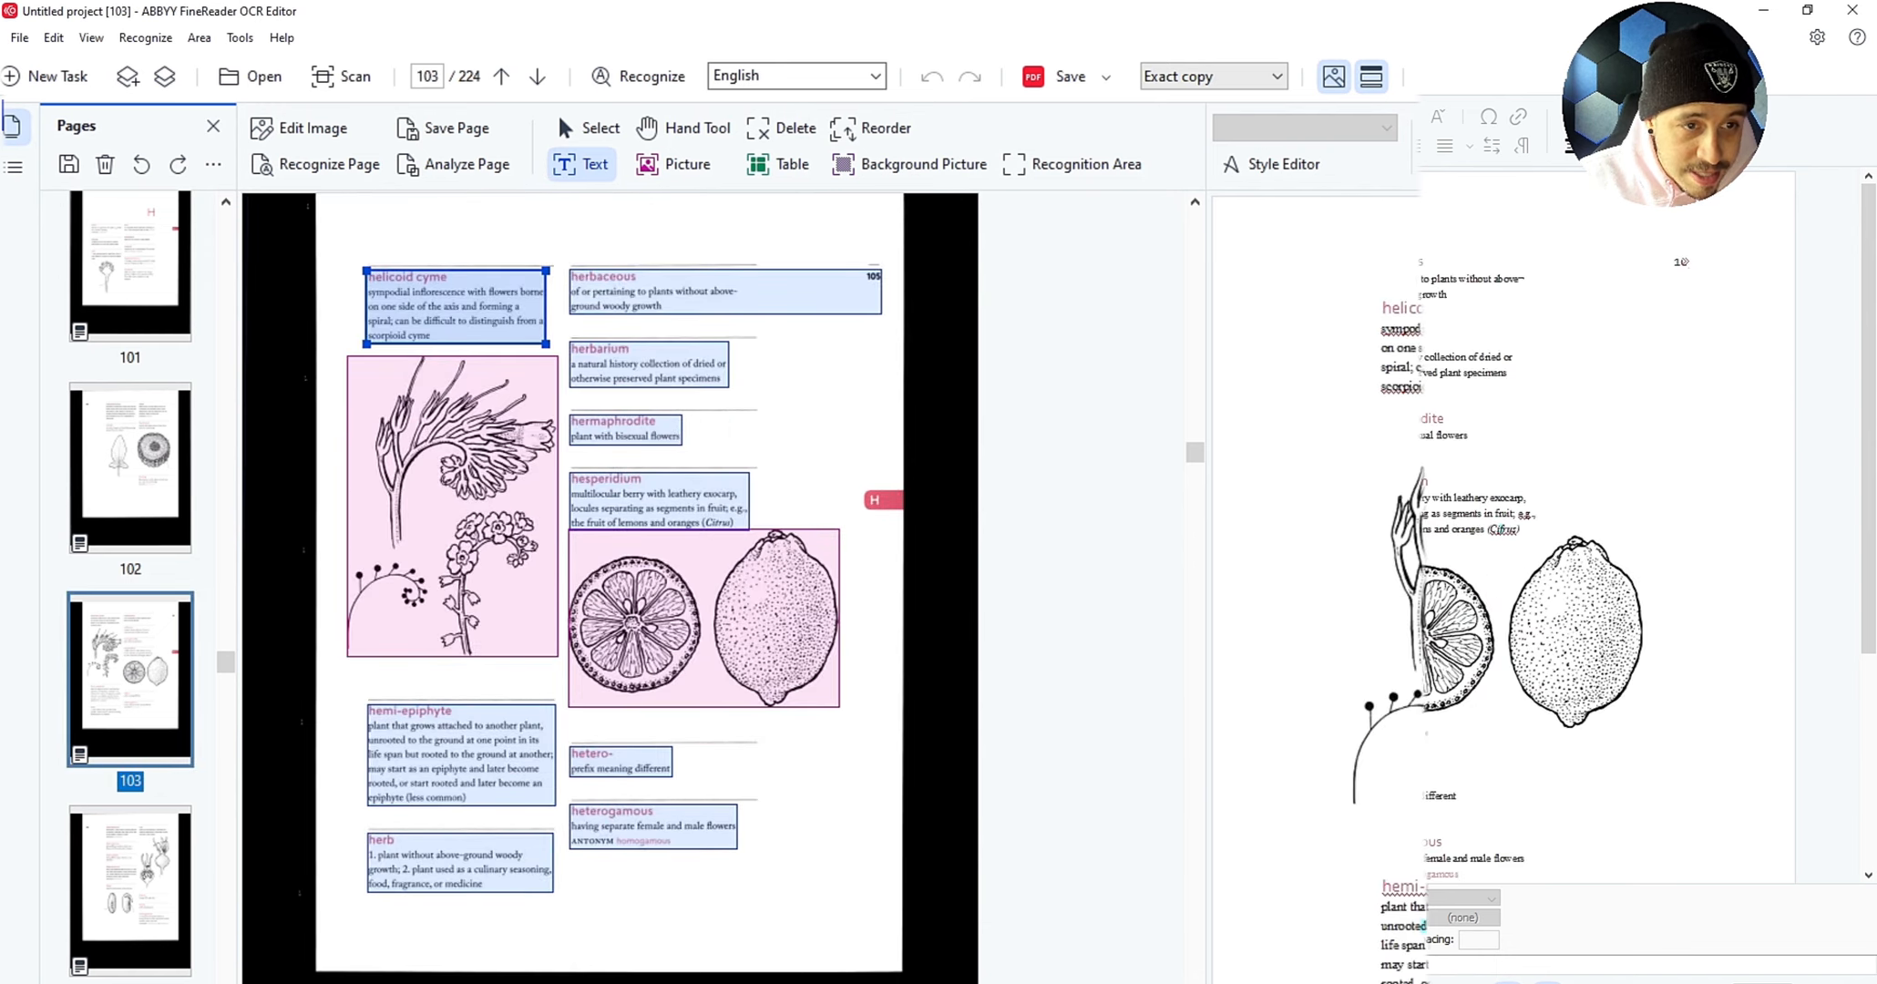
{"action": "key", "text": "Down"}
{"action": "key", "text": "Down"}
{"action": "key", "text": "Down"}
{"action": "key", "text": "Down"}
{"action": "key", "text": "Down"}
{"action": "key", "text": "Down"}
{"action": "key", "text": "Down"}
{"action": "key", "text": "Down"}
{"action": "key", "text": "Down"}
{"action": "key", "text": "Down"}
{"action": "key", "text": "Down"}
{"action": "key", "text": "Down"}
{"action": "key", "text": "Down"}
{"action": "key", "text": "Down"}
{"action": "key", "text": "Down"}
{"action": "key", "text": "Down"}
{"action": "key", "text": "Down"}
{"action": "key", "text": "Down"}
{"action": "key", "text": "Down"}
{"action": "key", "text": "Down"}
{"action": "key", "text": "Down"}
{"action": "key", "text": "Down"}
{"action": "key", "text": "Down"}
{"action": "key", "text": "Down"}
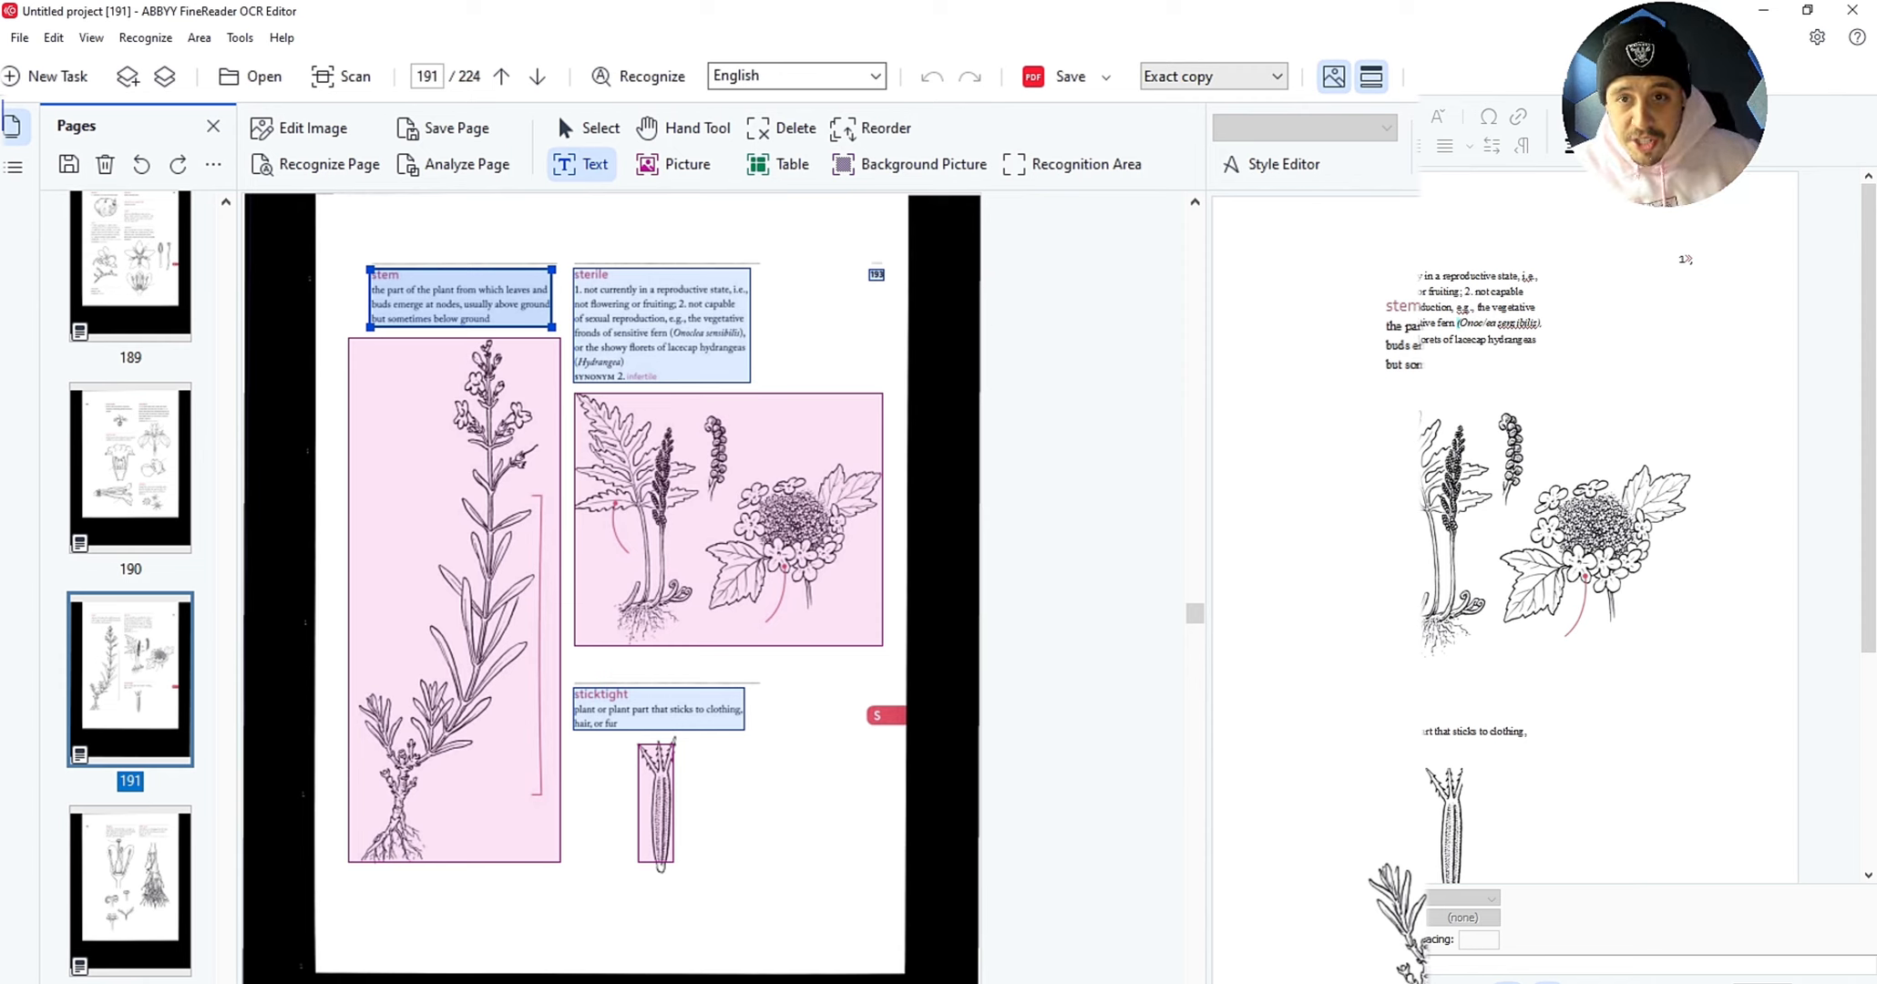
{"action": "left_click", "coordinate": [1106, 77]}
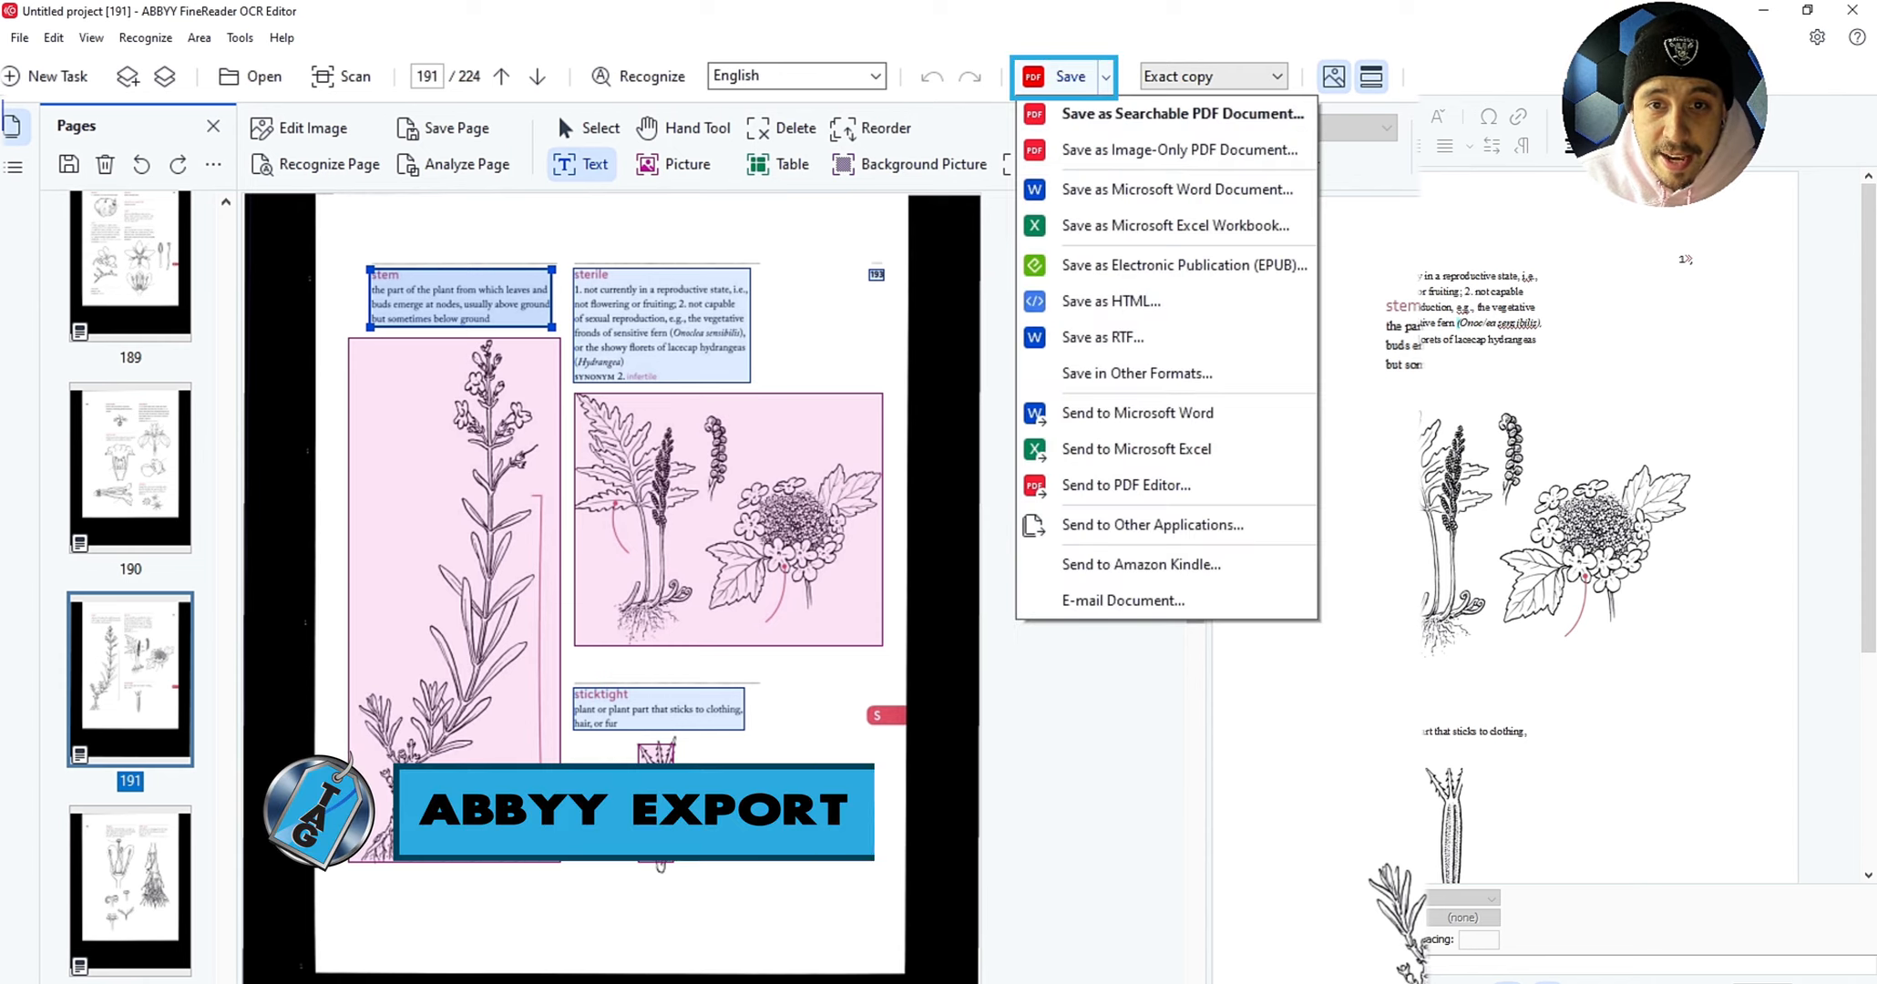
Step: Save the book as a Word document with the Exact copy layout and select all its text in Word
{"action": "left_click", "coordinate": [1176, 188]}
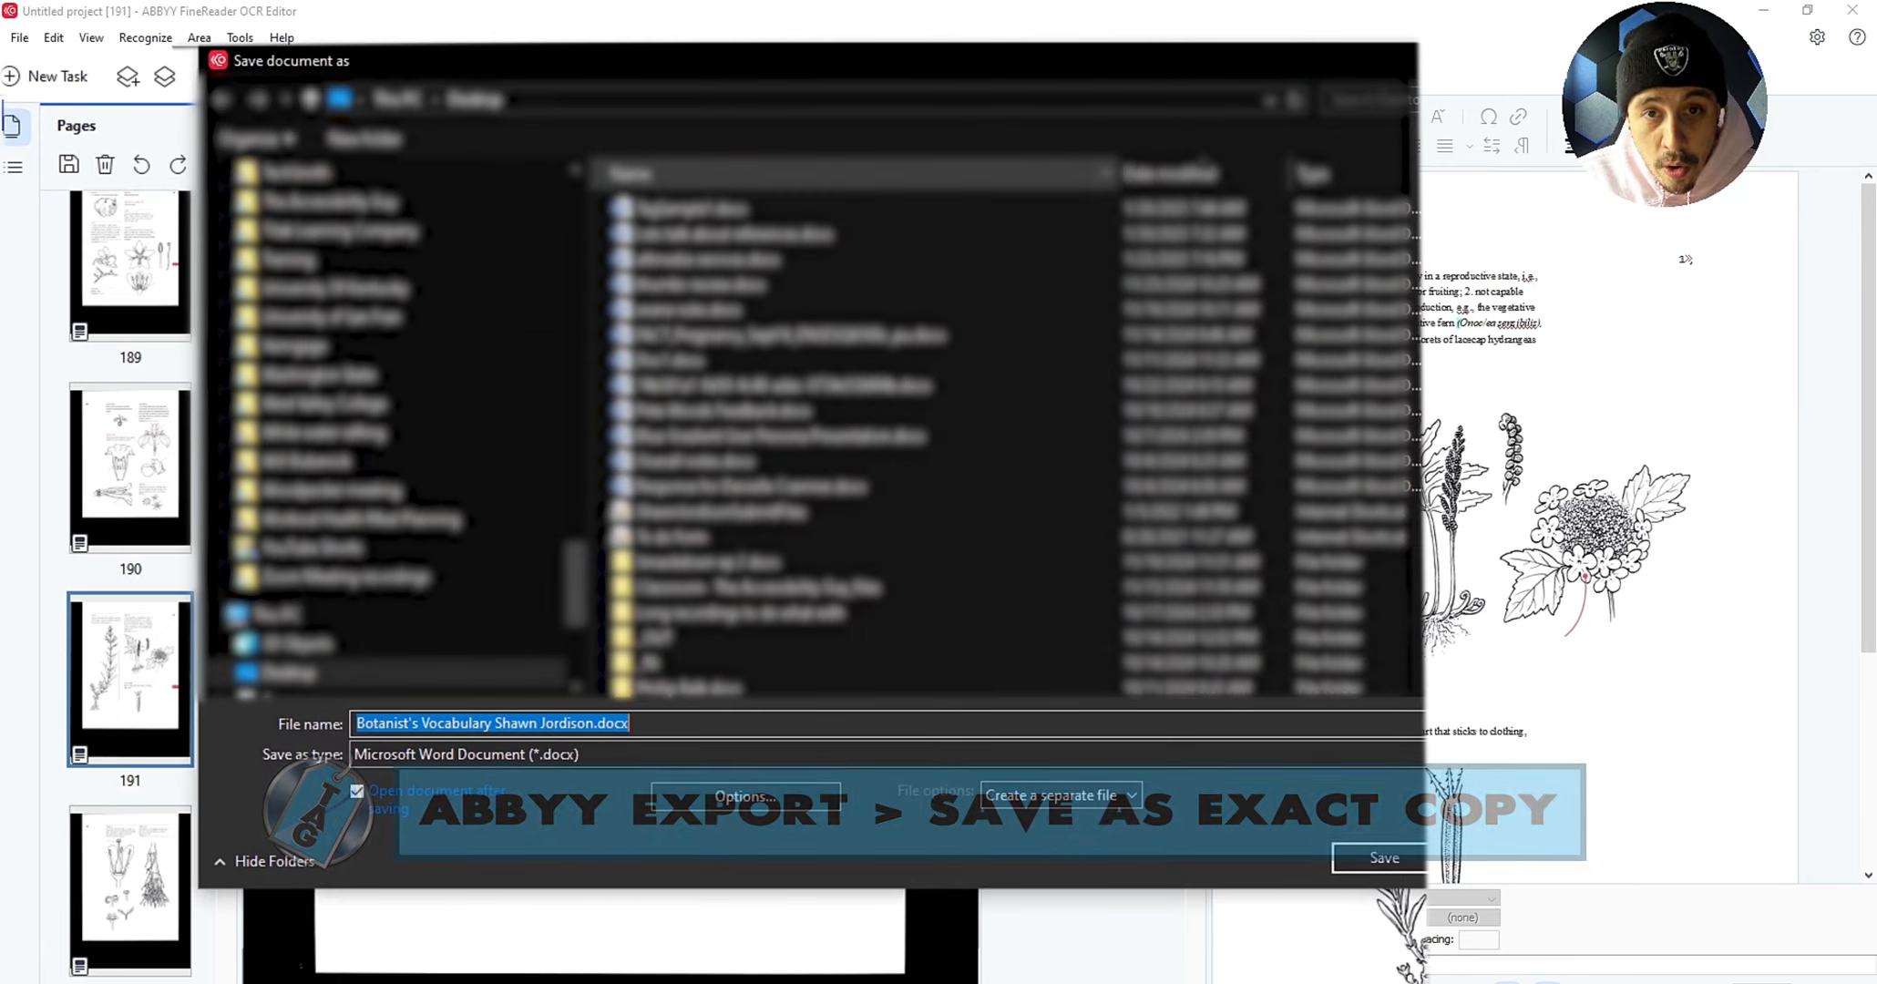
{"action": "left_click", "coordinate": [1498, 857]}
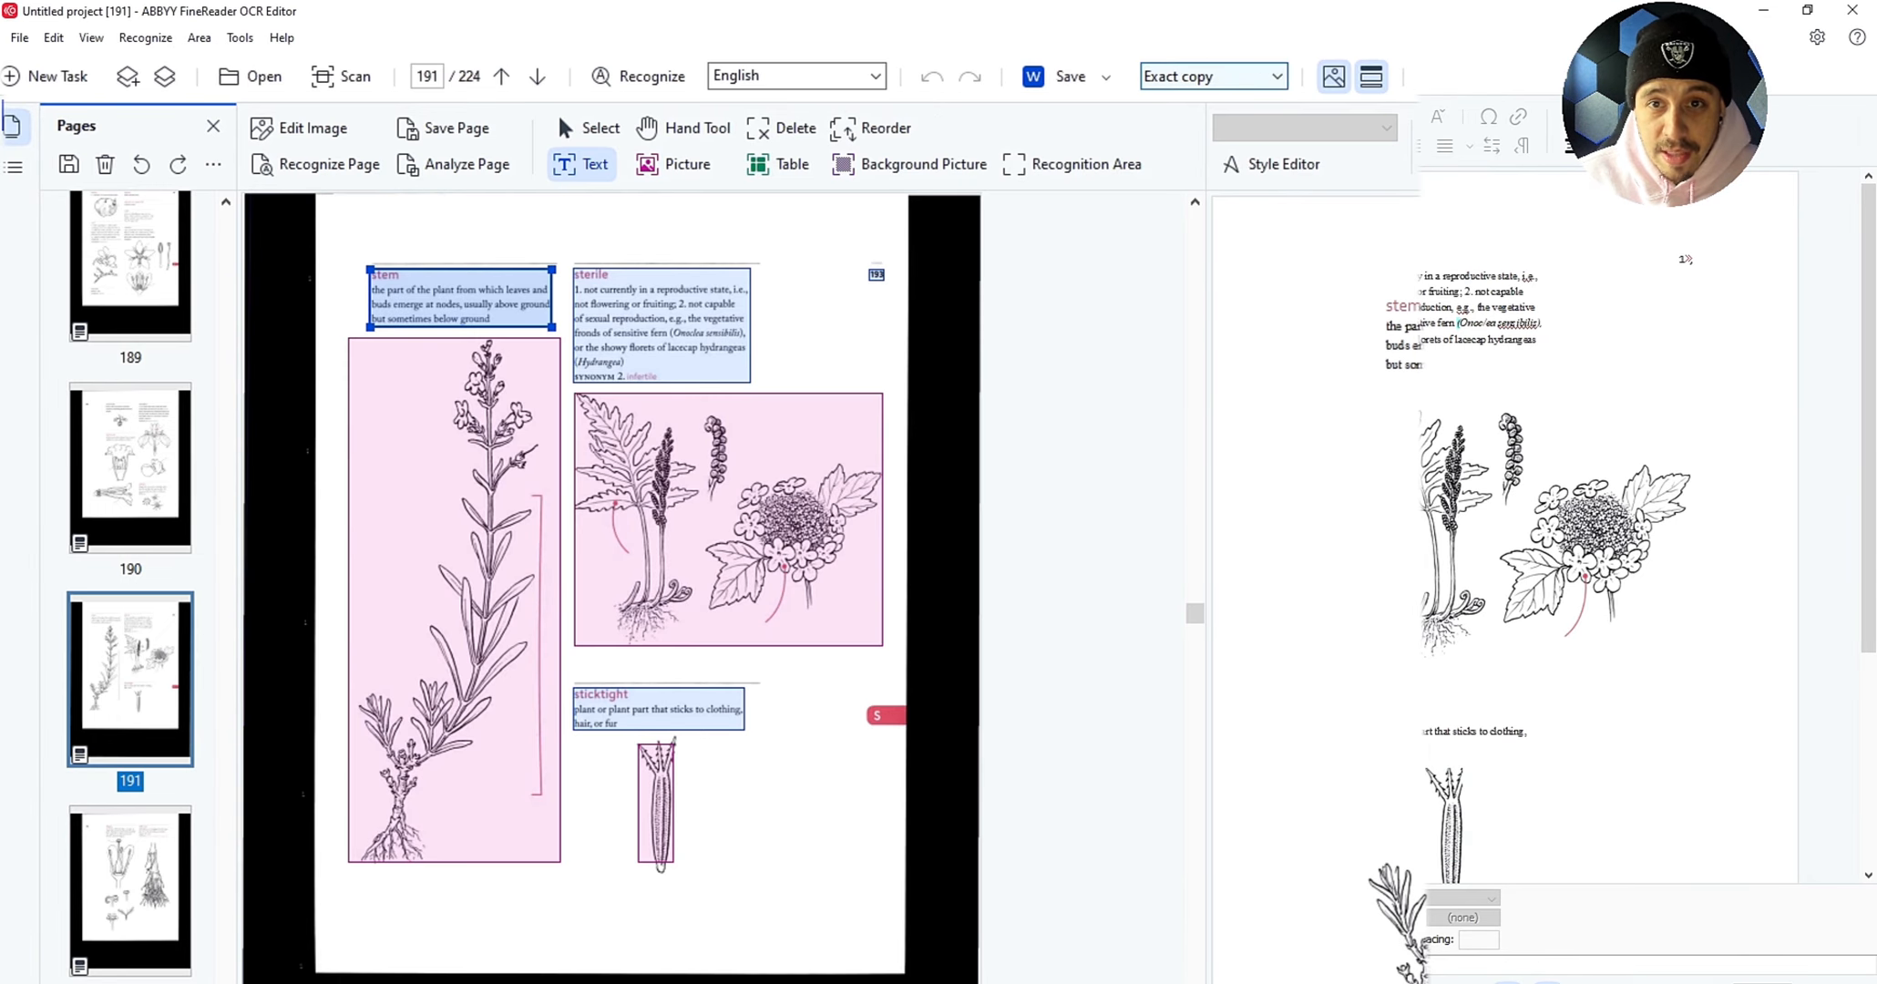
{"action": "left_click", "coordinate": [1212, 77]}
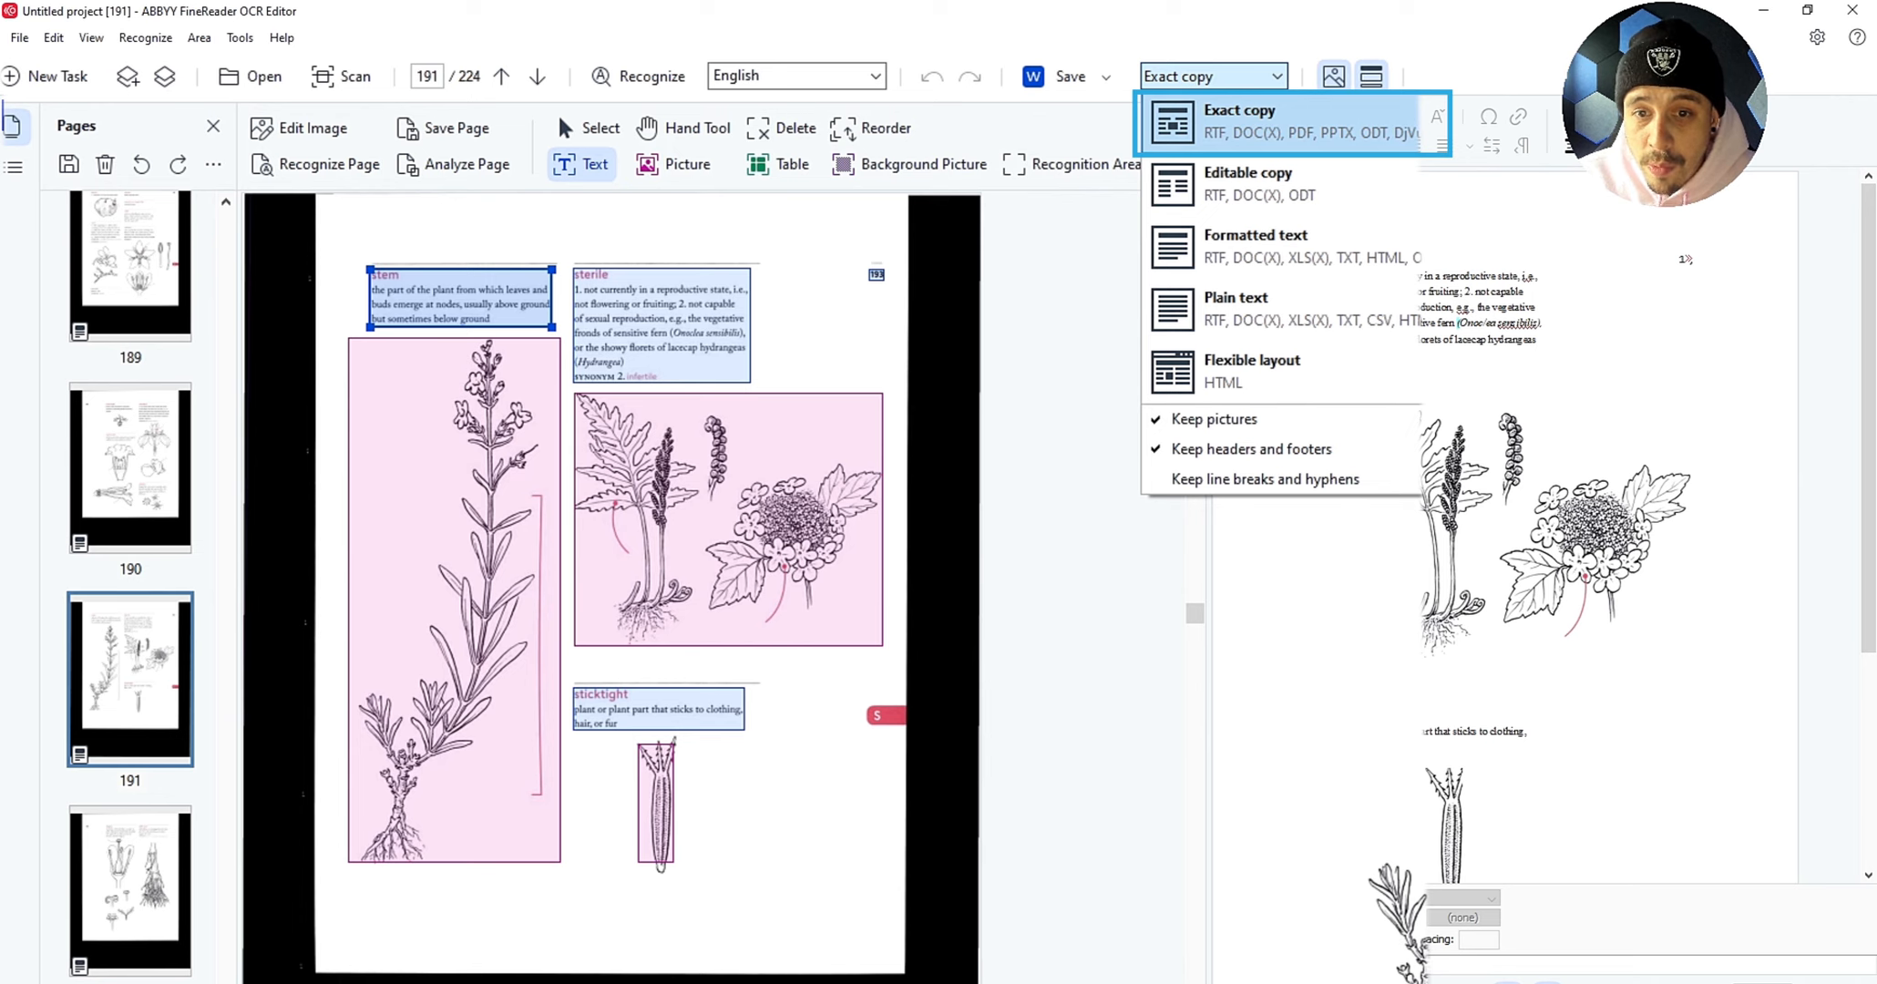
{"action": "left_click", "coordinate": [1275, 122]}
{"action": "left_click", "coordinate": [1070, 76]}
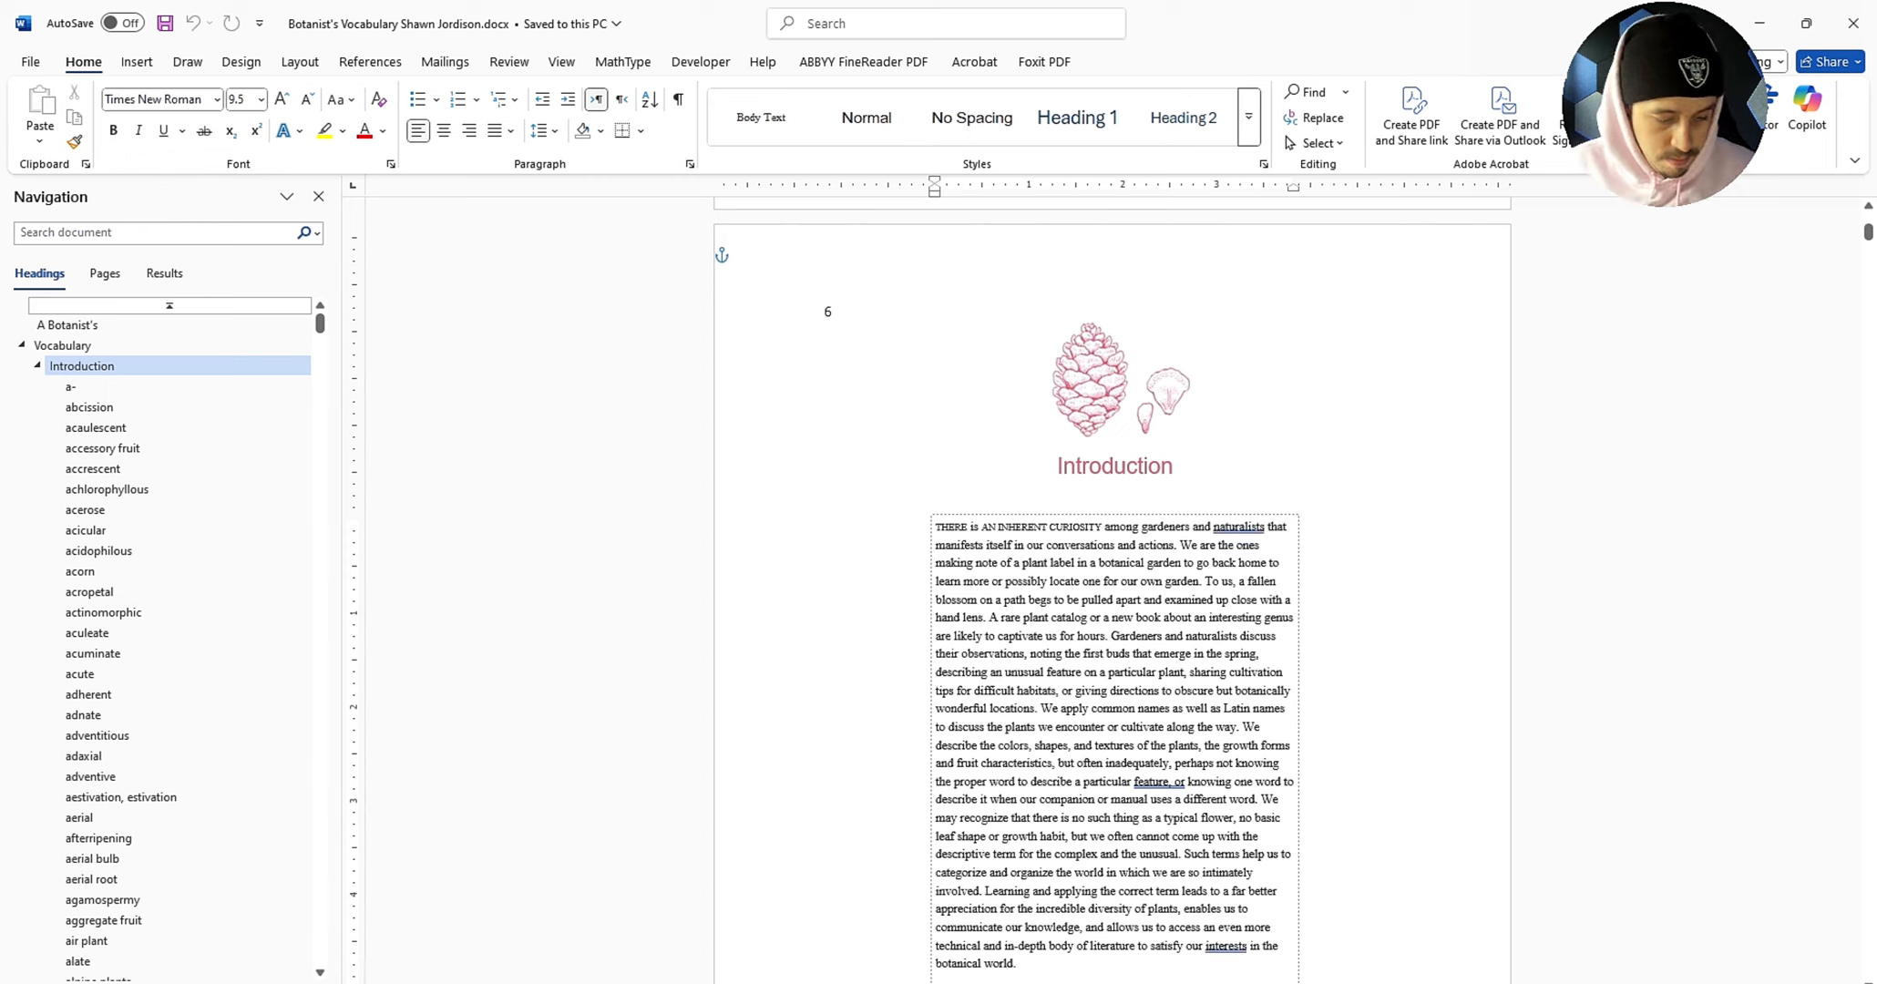
{"action": "key", "text": "ctrl+a"}
{"action": "scroll", "coordinate": [1111, 583], "scroll_direction": "up", "scroll_amount": 10}
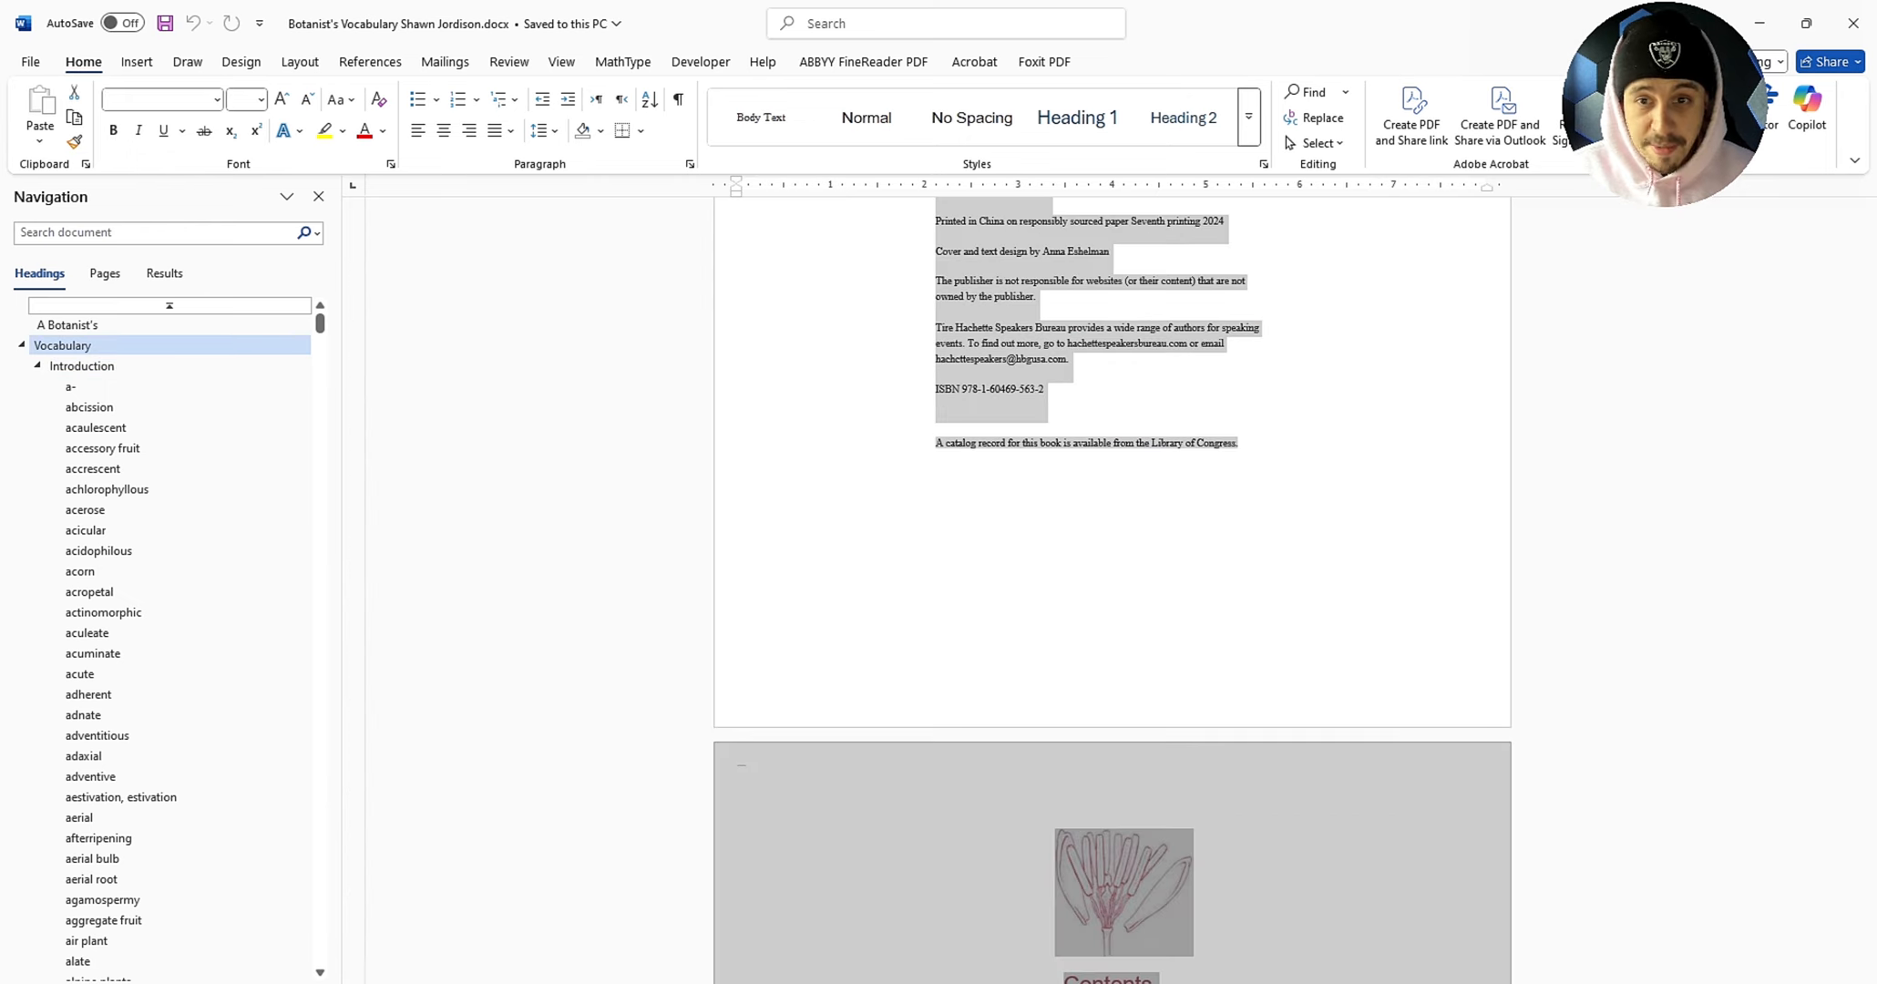
Step: Set the selected text to 18 pt, check the acaulescent text frame, then close without saving
{"action": "left_click", "coordinate": [261, 99]}
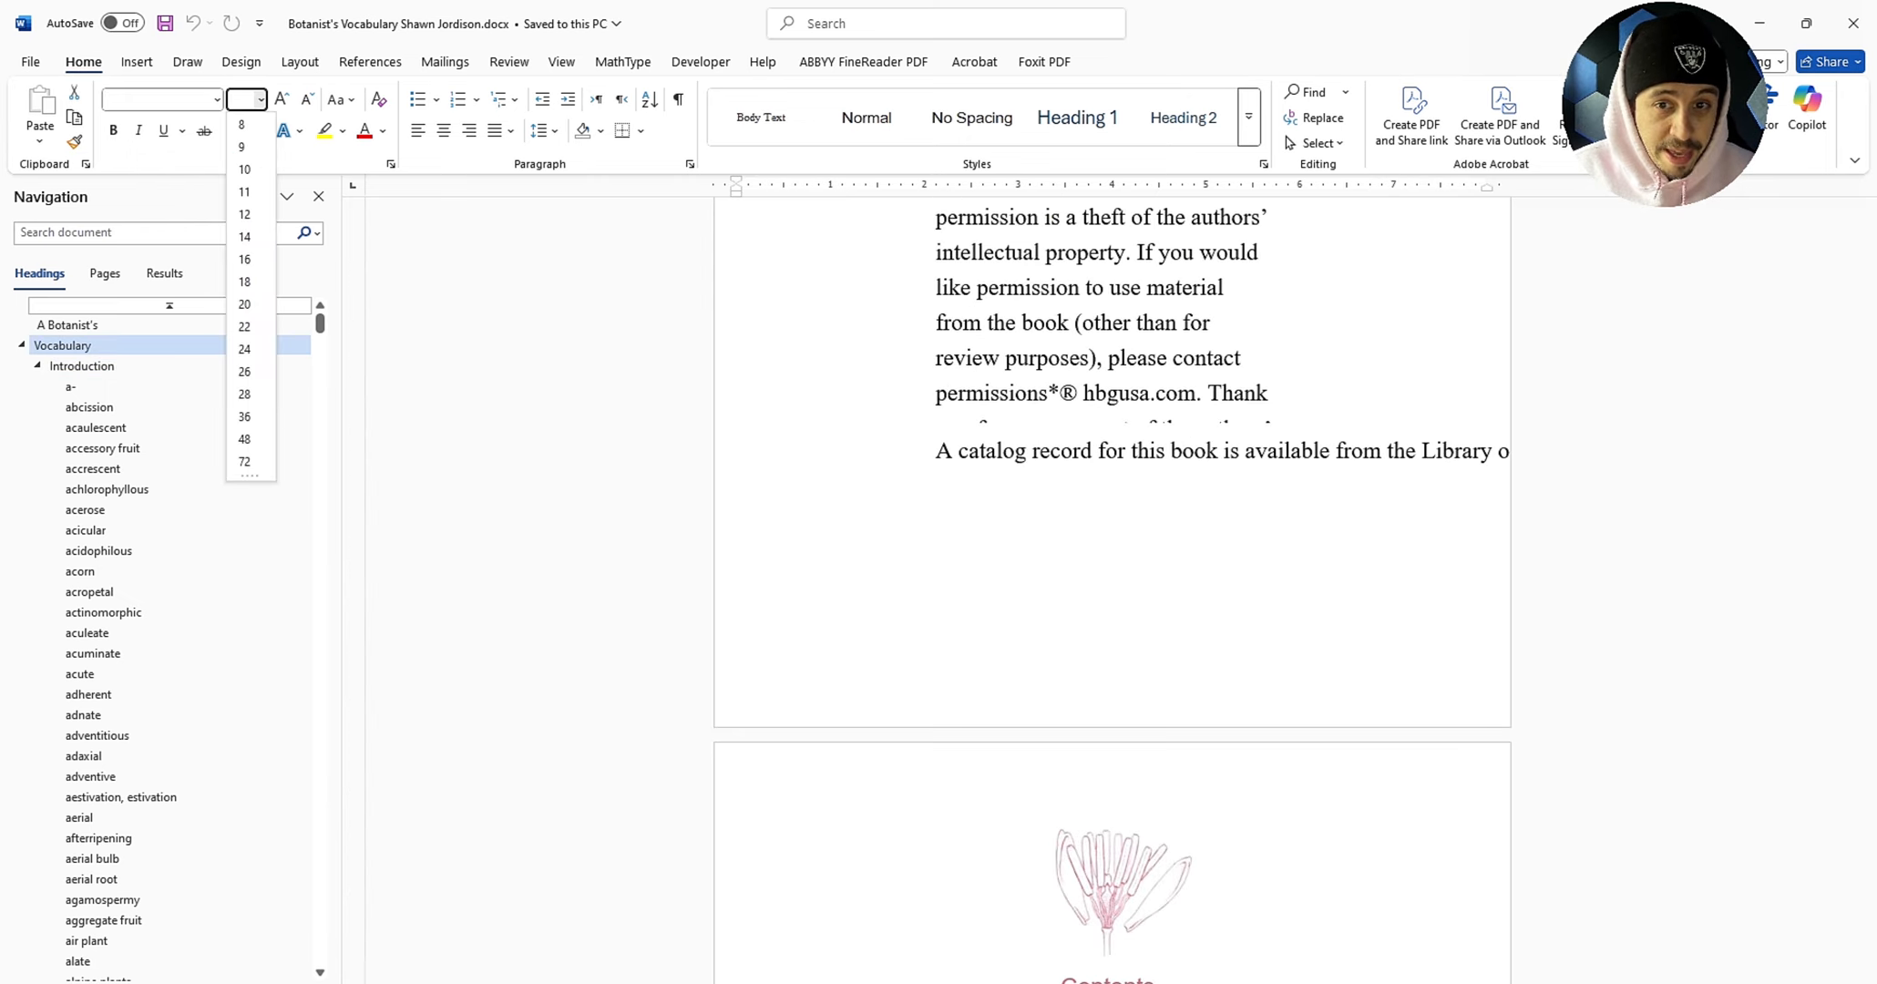
{"action": "left_click", "coordinate": [245, 282]}
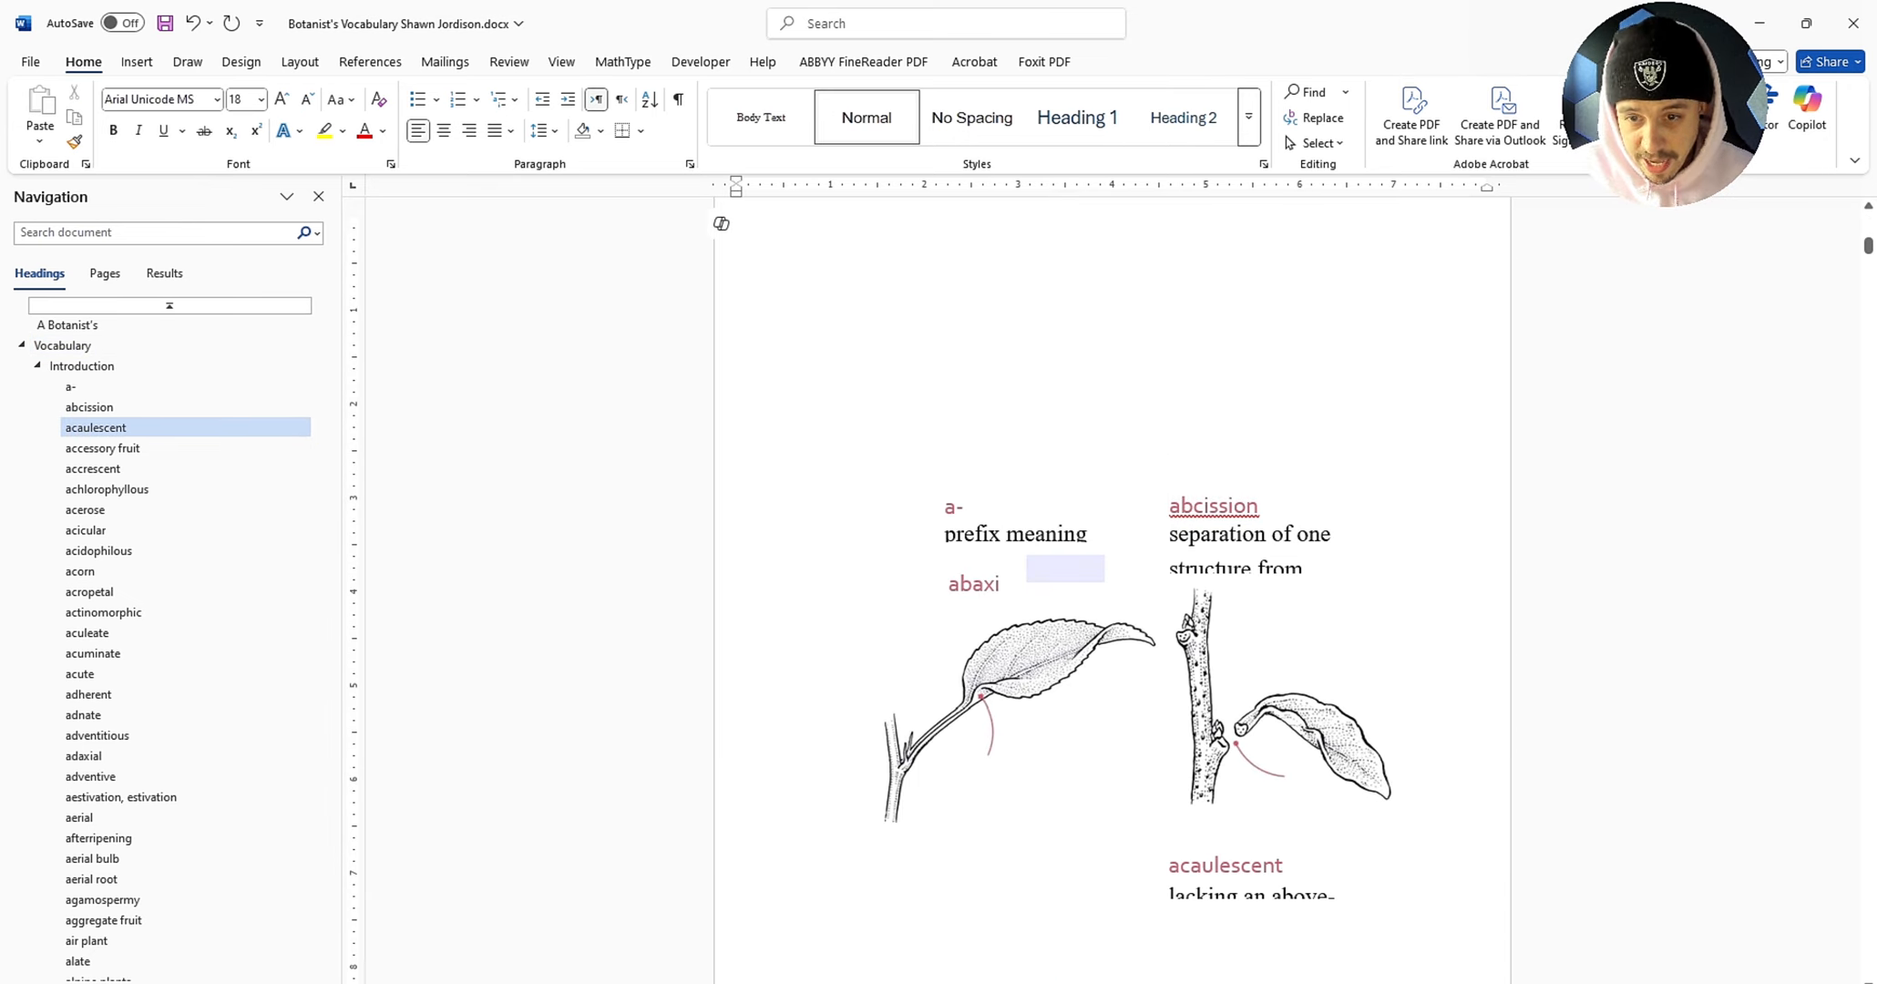
{"action": "left_click", "coordinate": [1251, 893]}
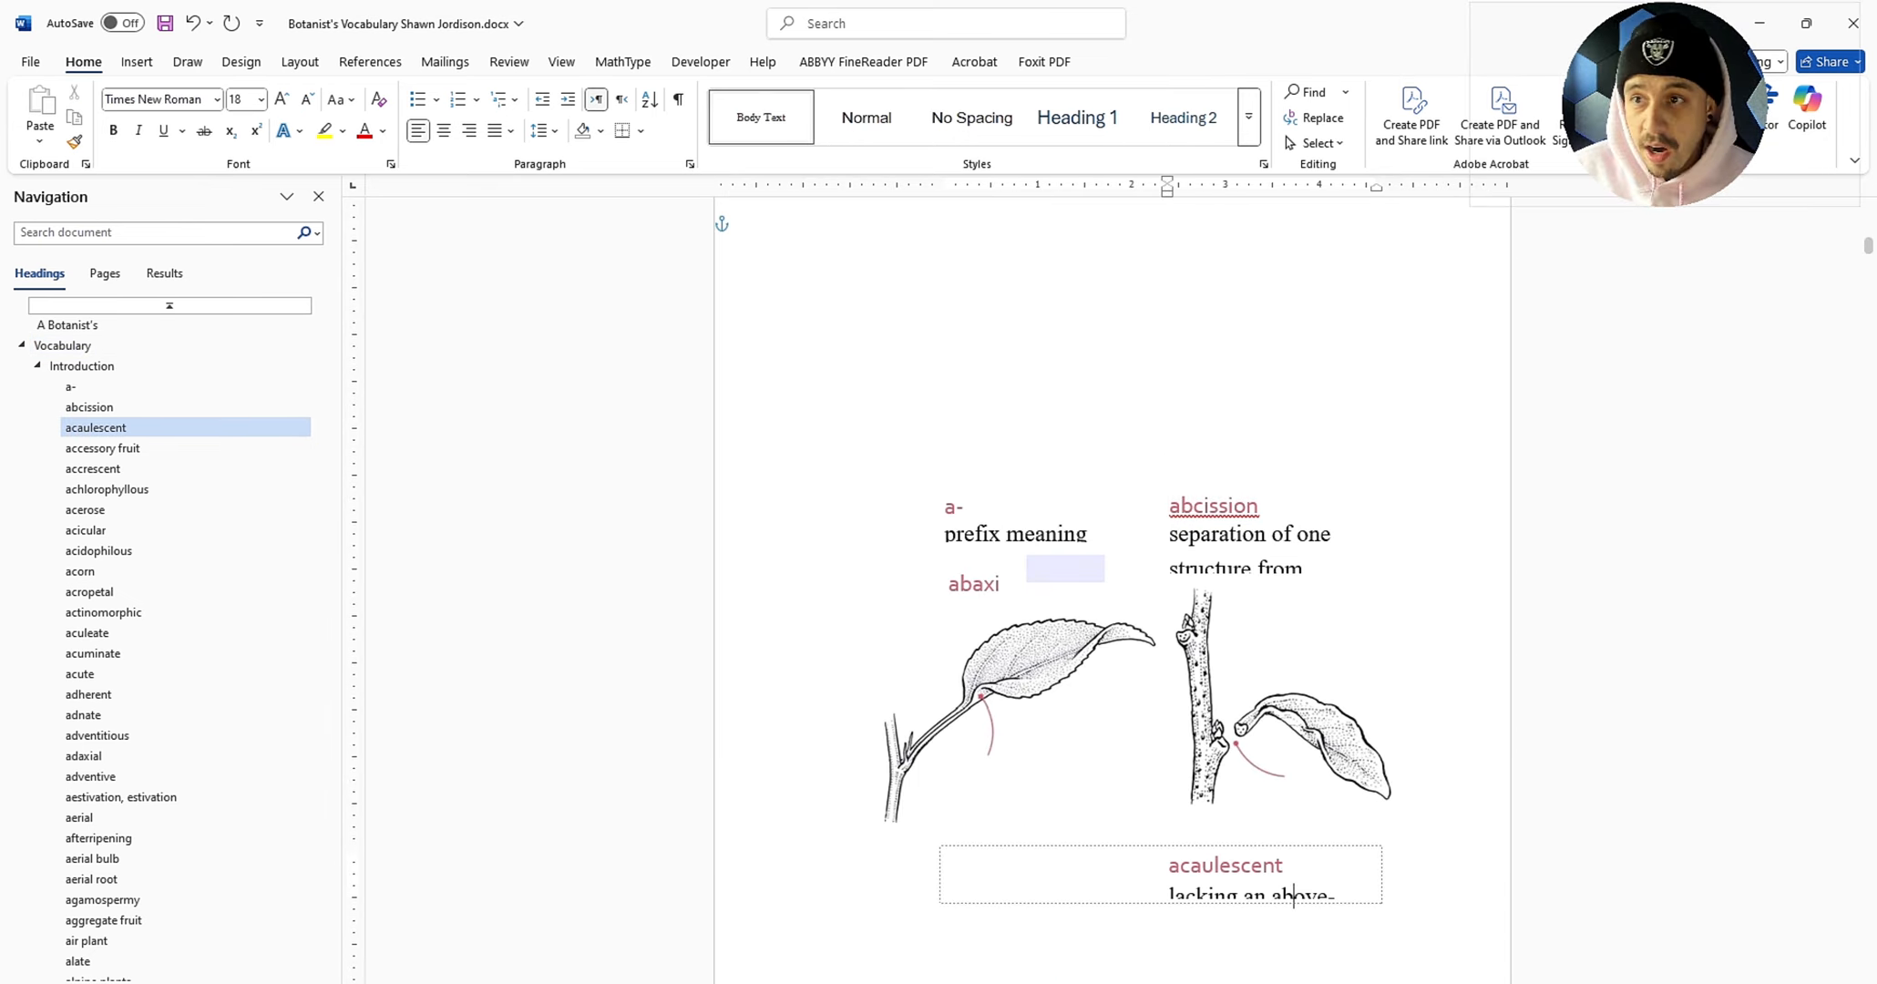
{"action": "left_click_drag", "start_coordinate": [1663, 109], "coordinate": [1590, 104]}
{"action": "left_click", "coordinate": [1854, 23]}
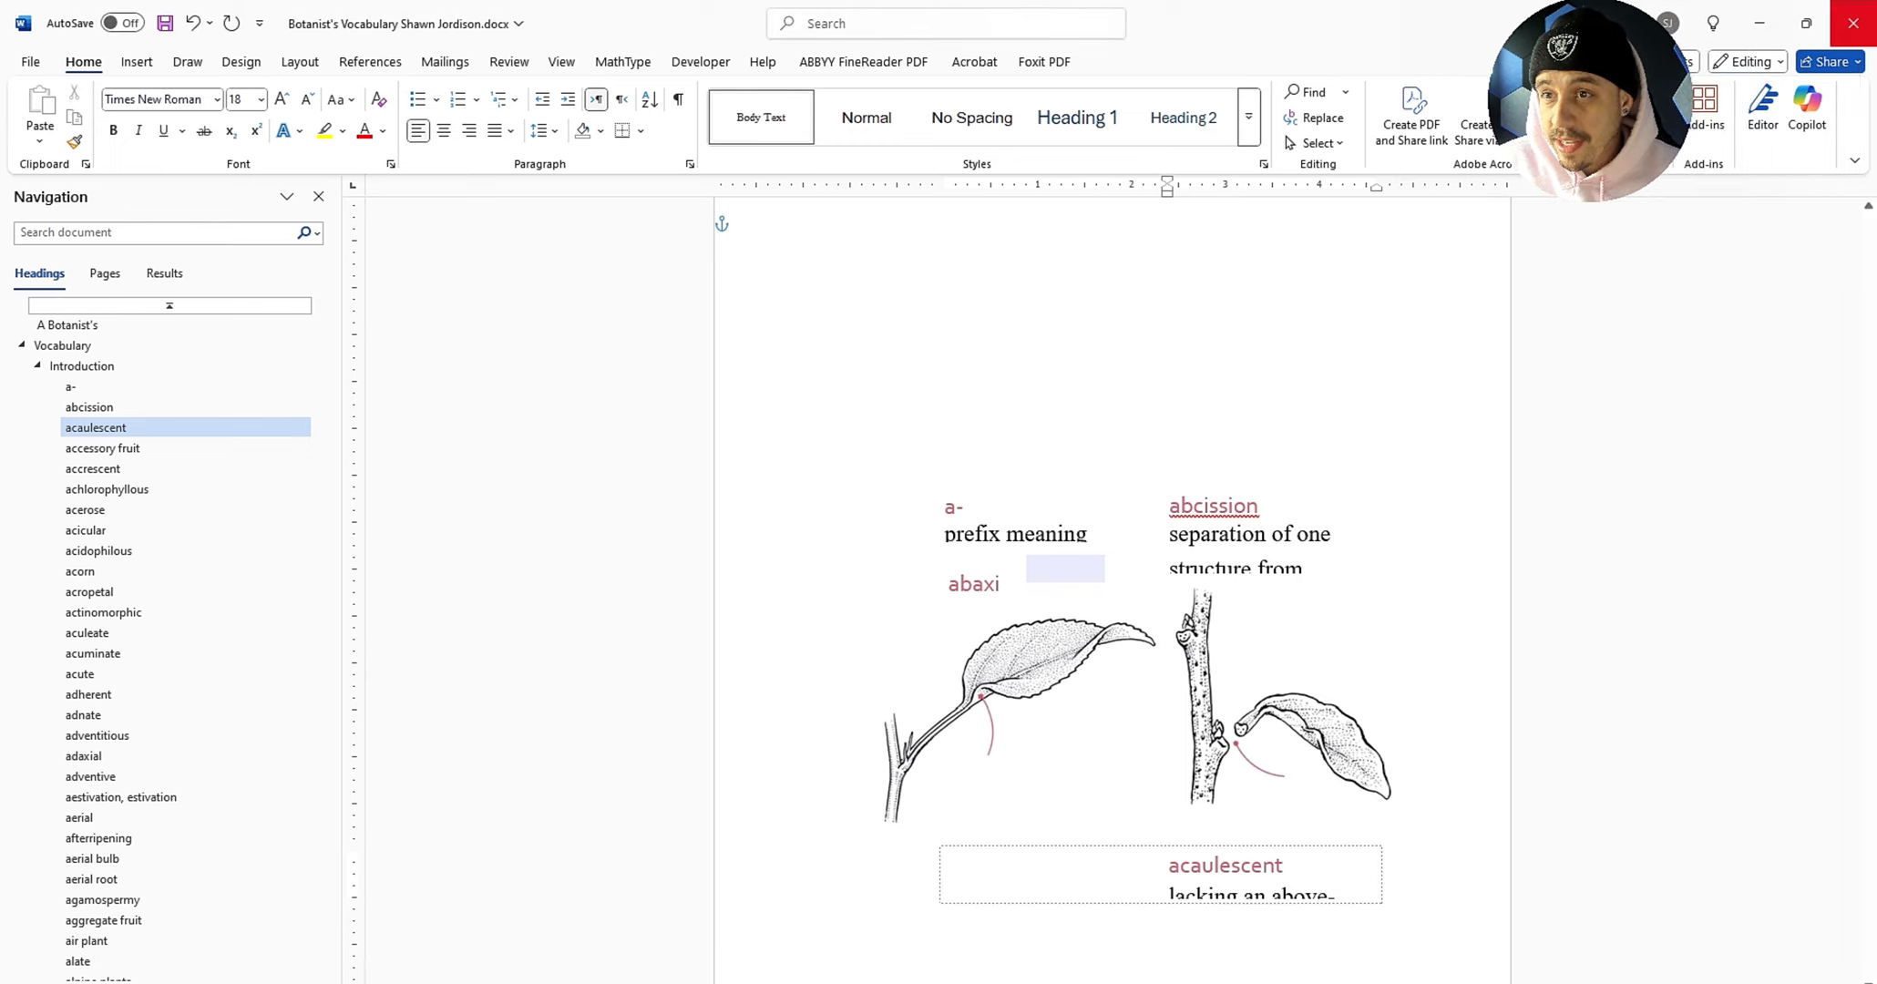
{"action": "left_click", "coordinate": [1046, 554]}
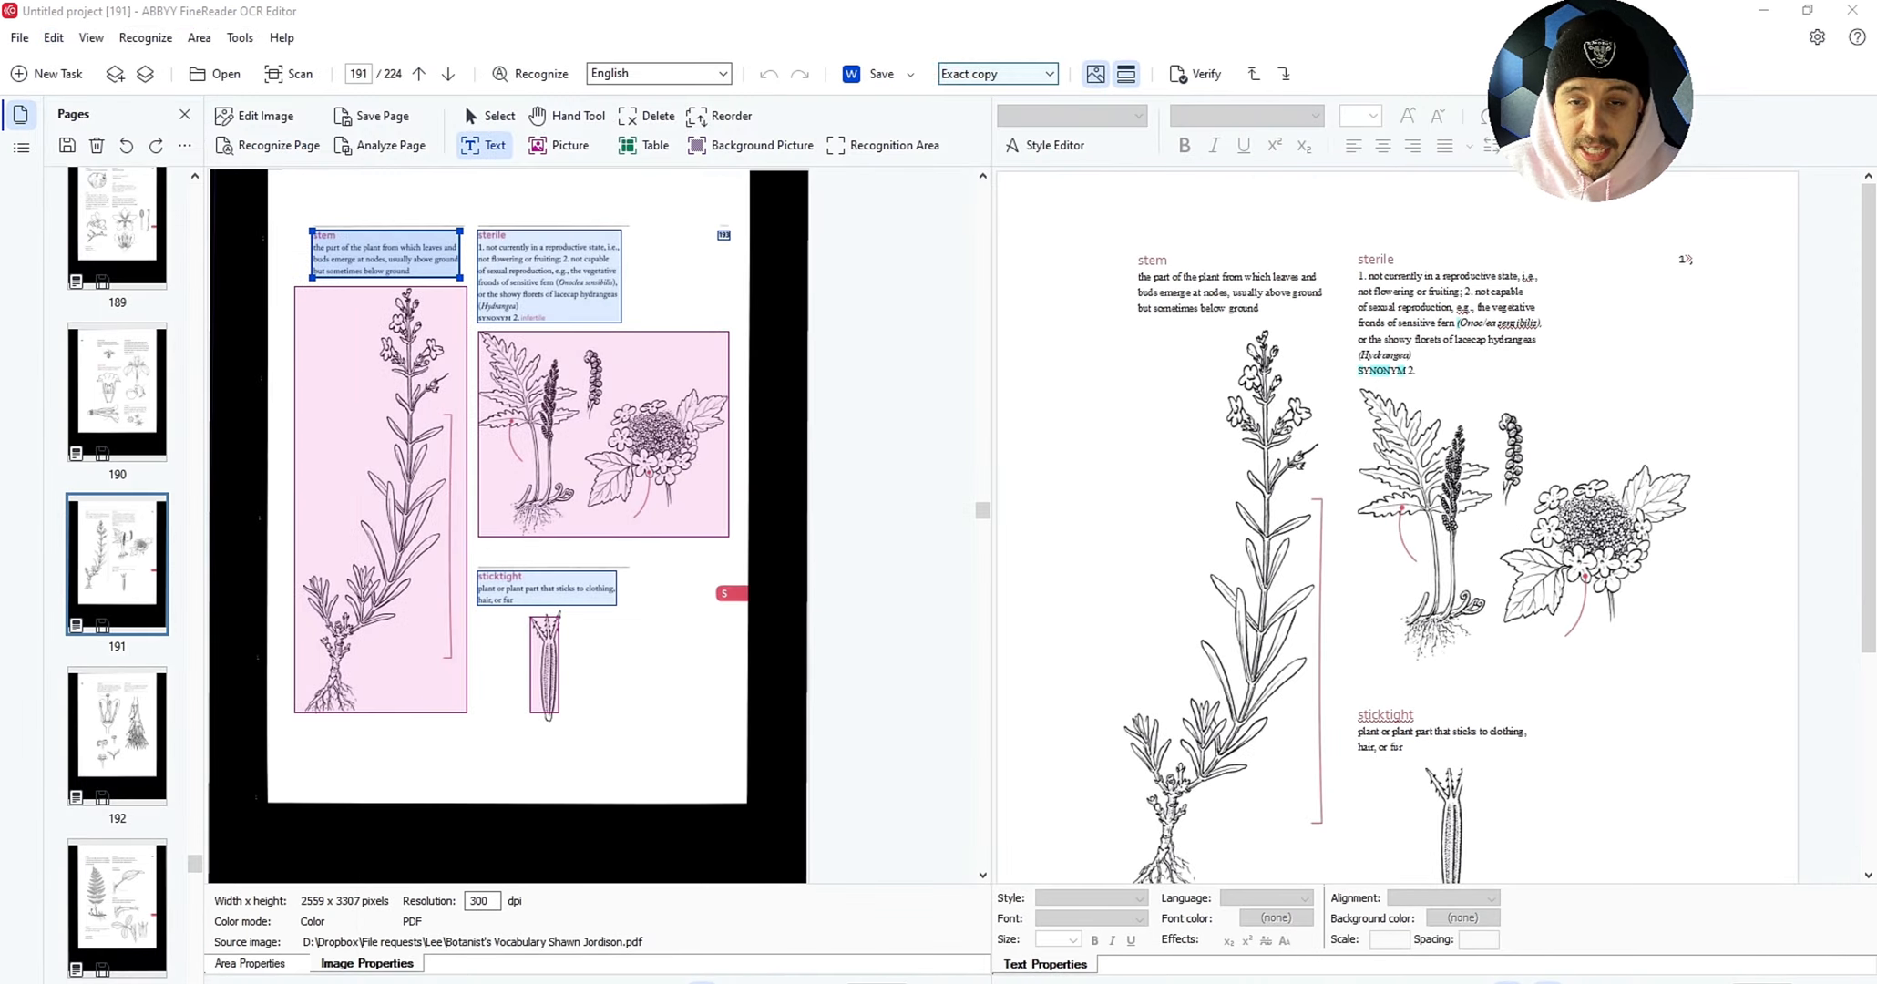
Step: Switch the layout to Editable copy and re-save to Word, replacing the existing file
{"action": "left_click", "coordinate": [998, 74]}
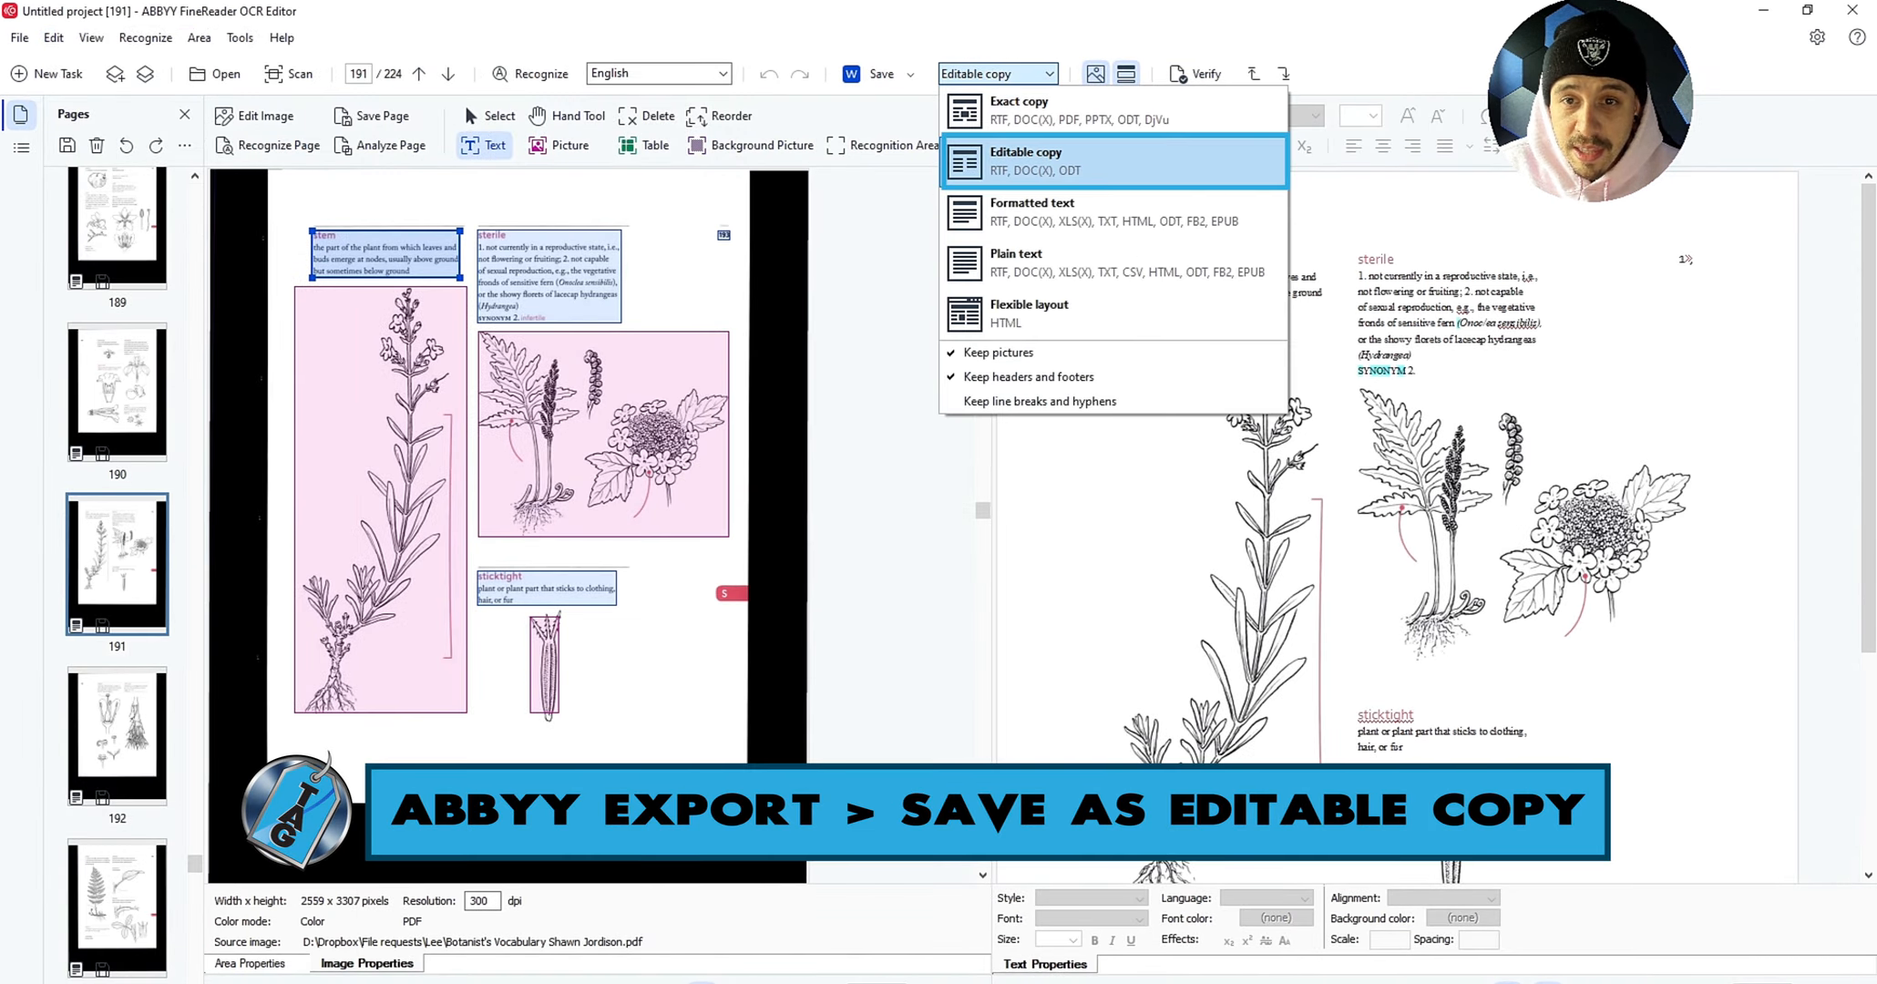
{"action": "left_click", "coordinate": [1113, 162]}
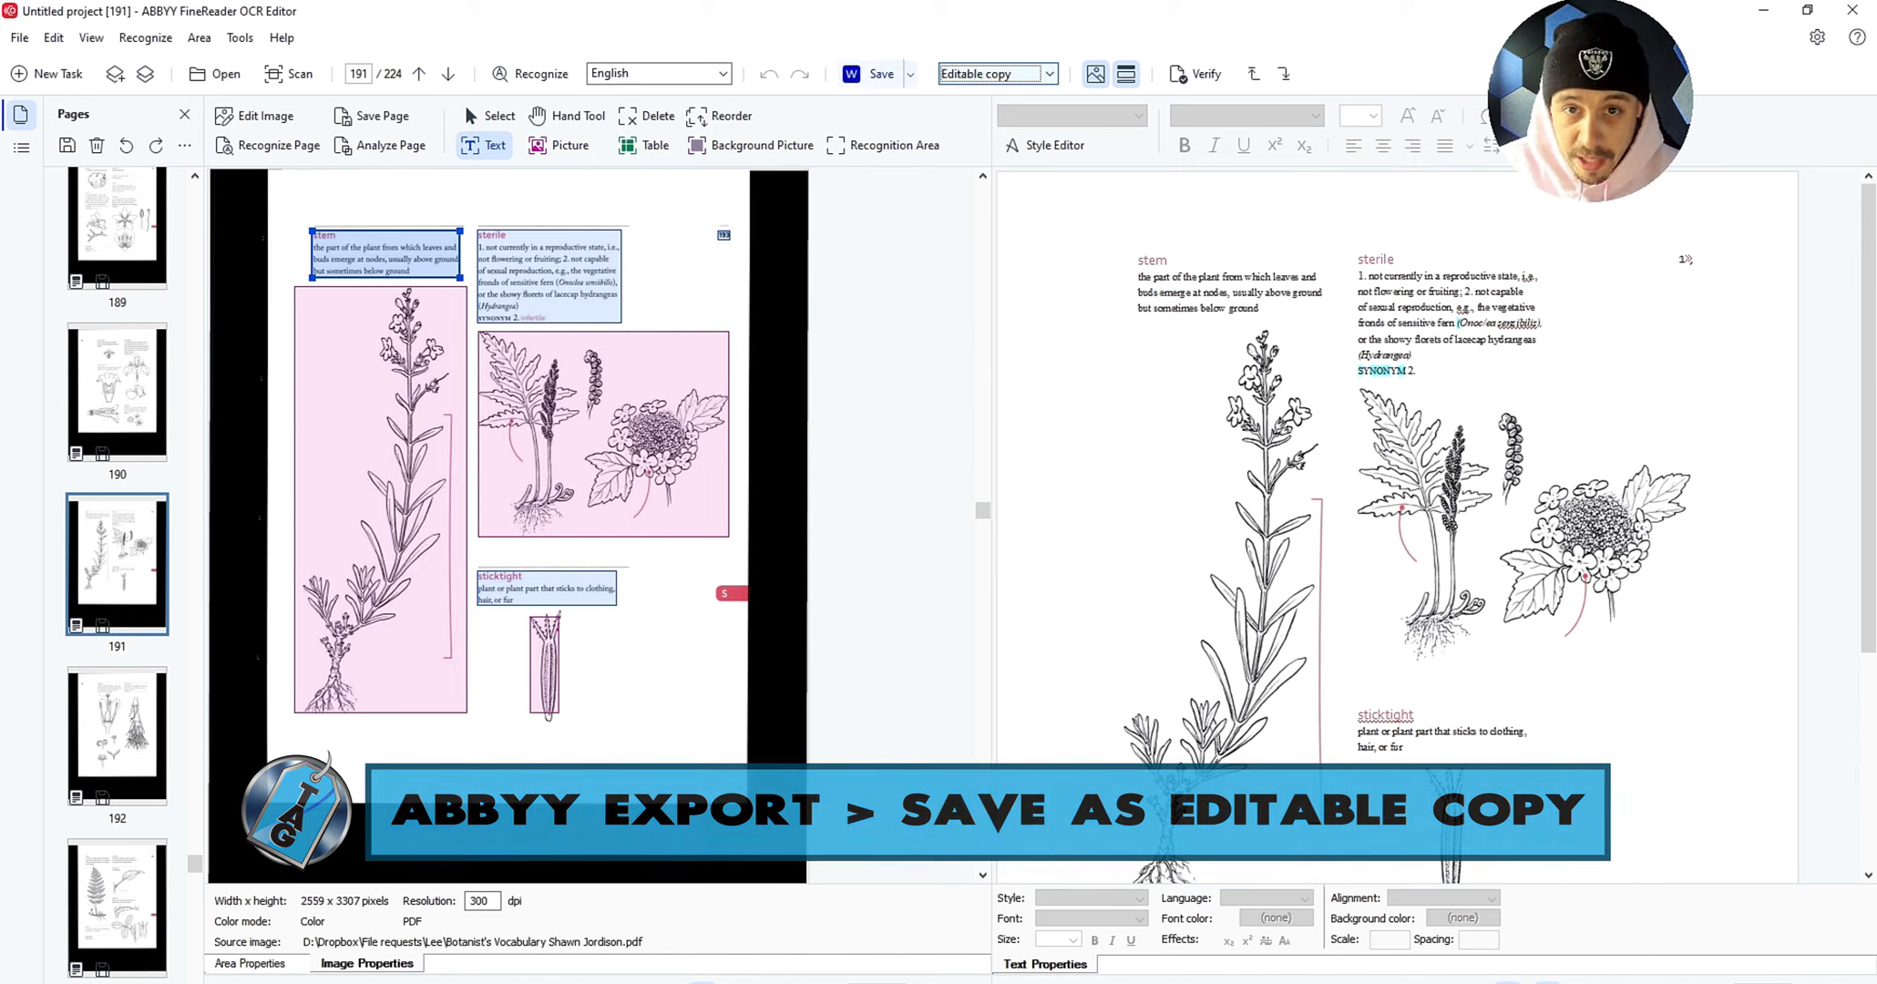
{"action": "left_click", "coordinate": [880, 74]}
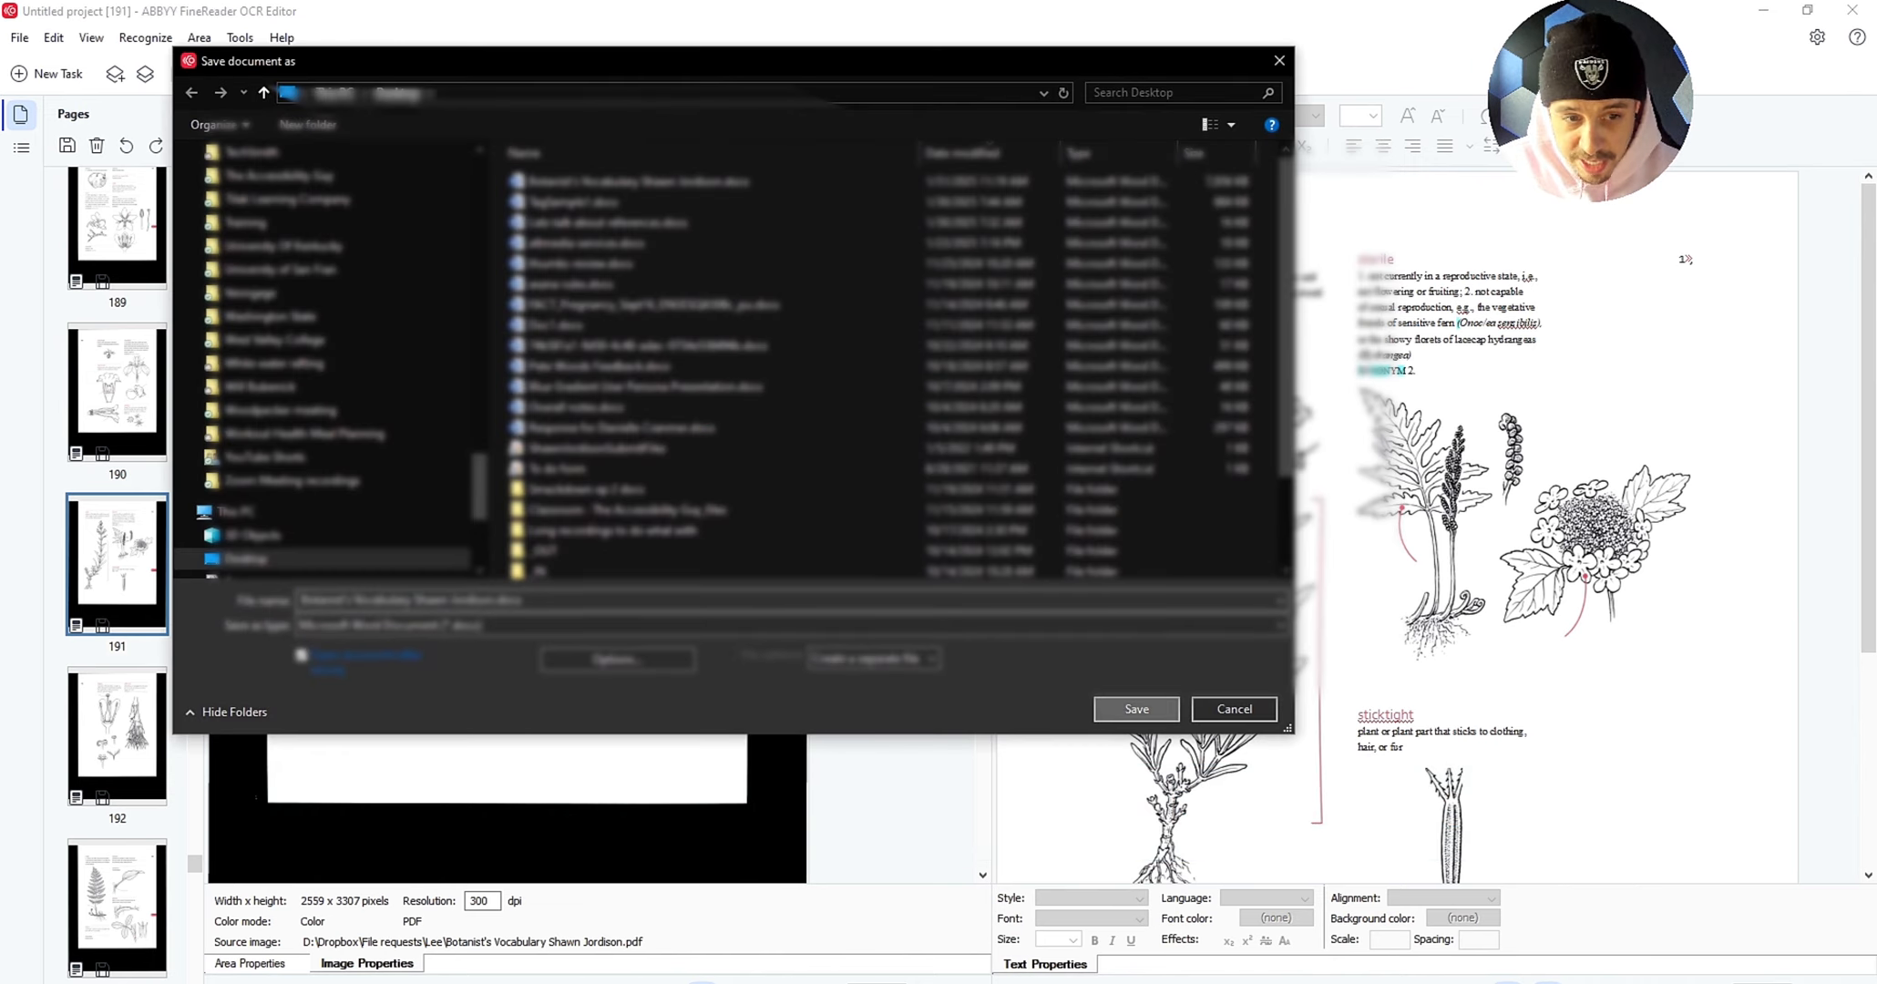
{"action": "left_click", "coordinate": [1136, 709]}
{"action": "key", "text": "Return"}
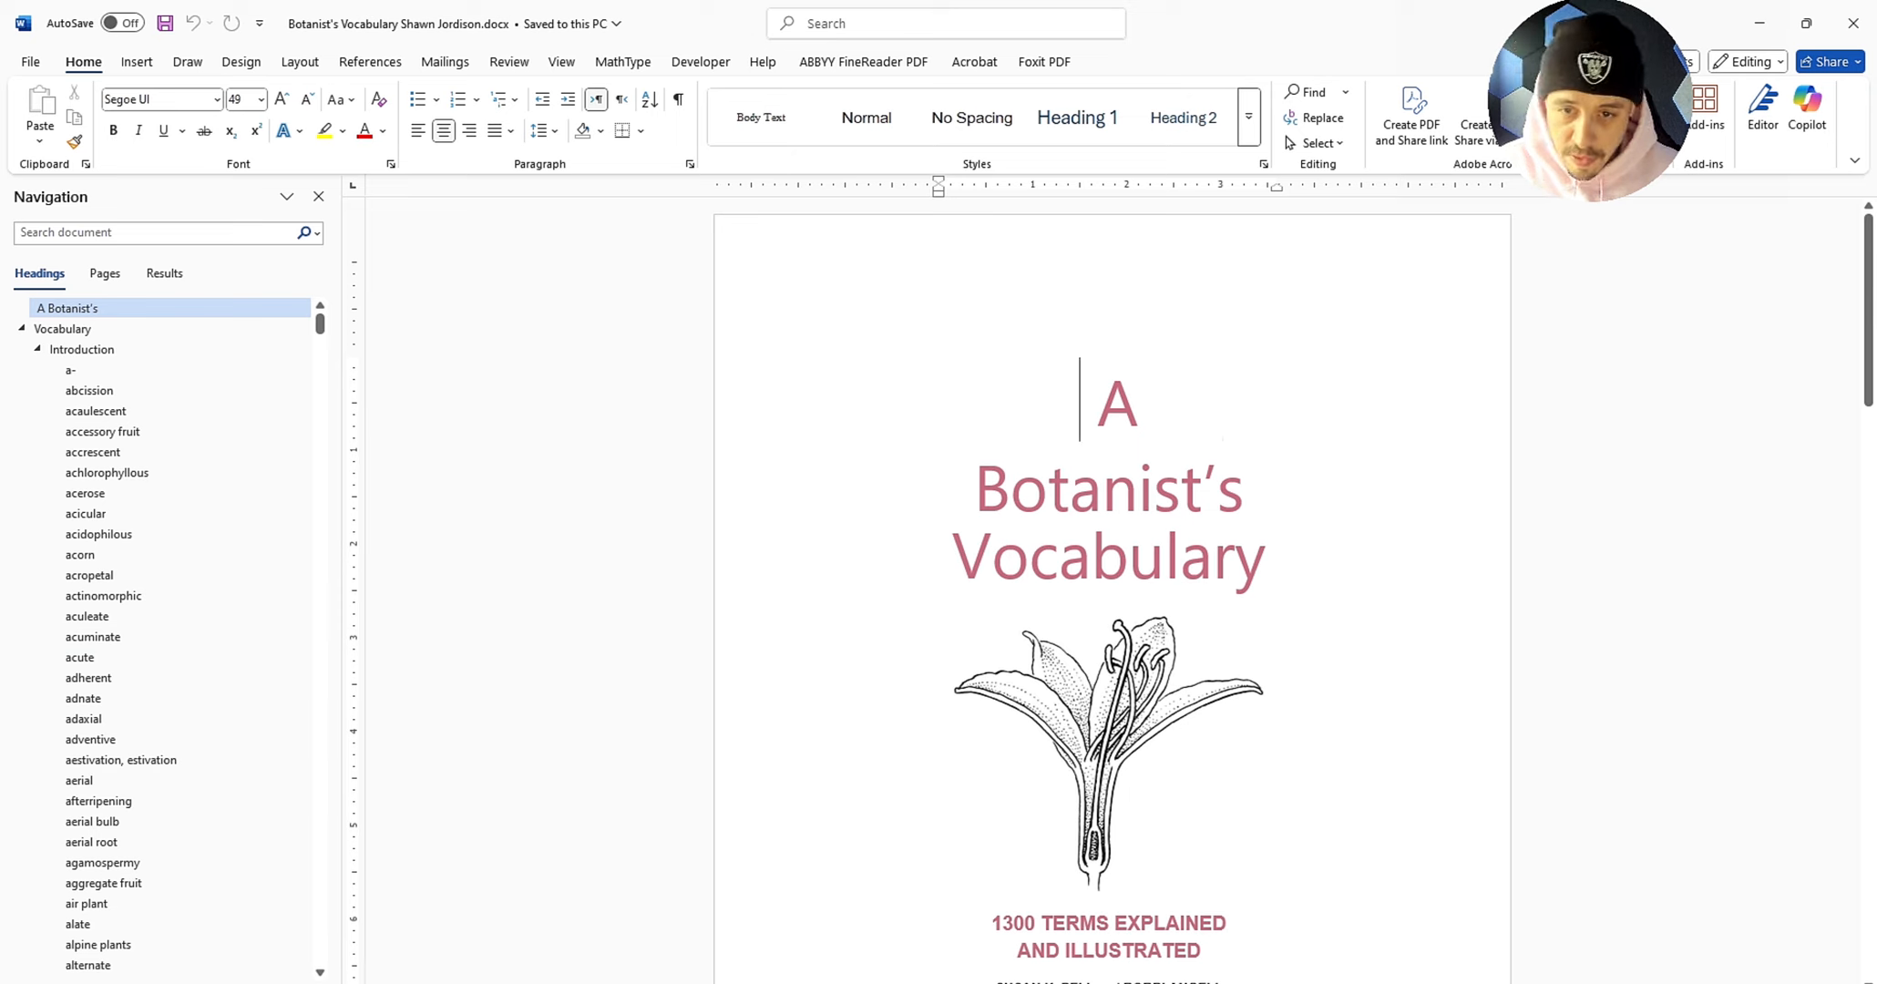
Step: Set the entire editable-copy document to 18 pt and scroll through the reflowed pages
{"action": "scroll", "coordinate": [1112, 583], "scroll_direction": "down", "scroll_amount": 7}
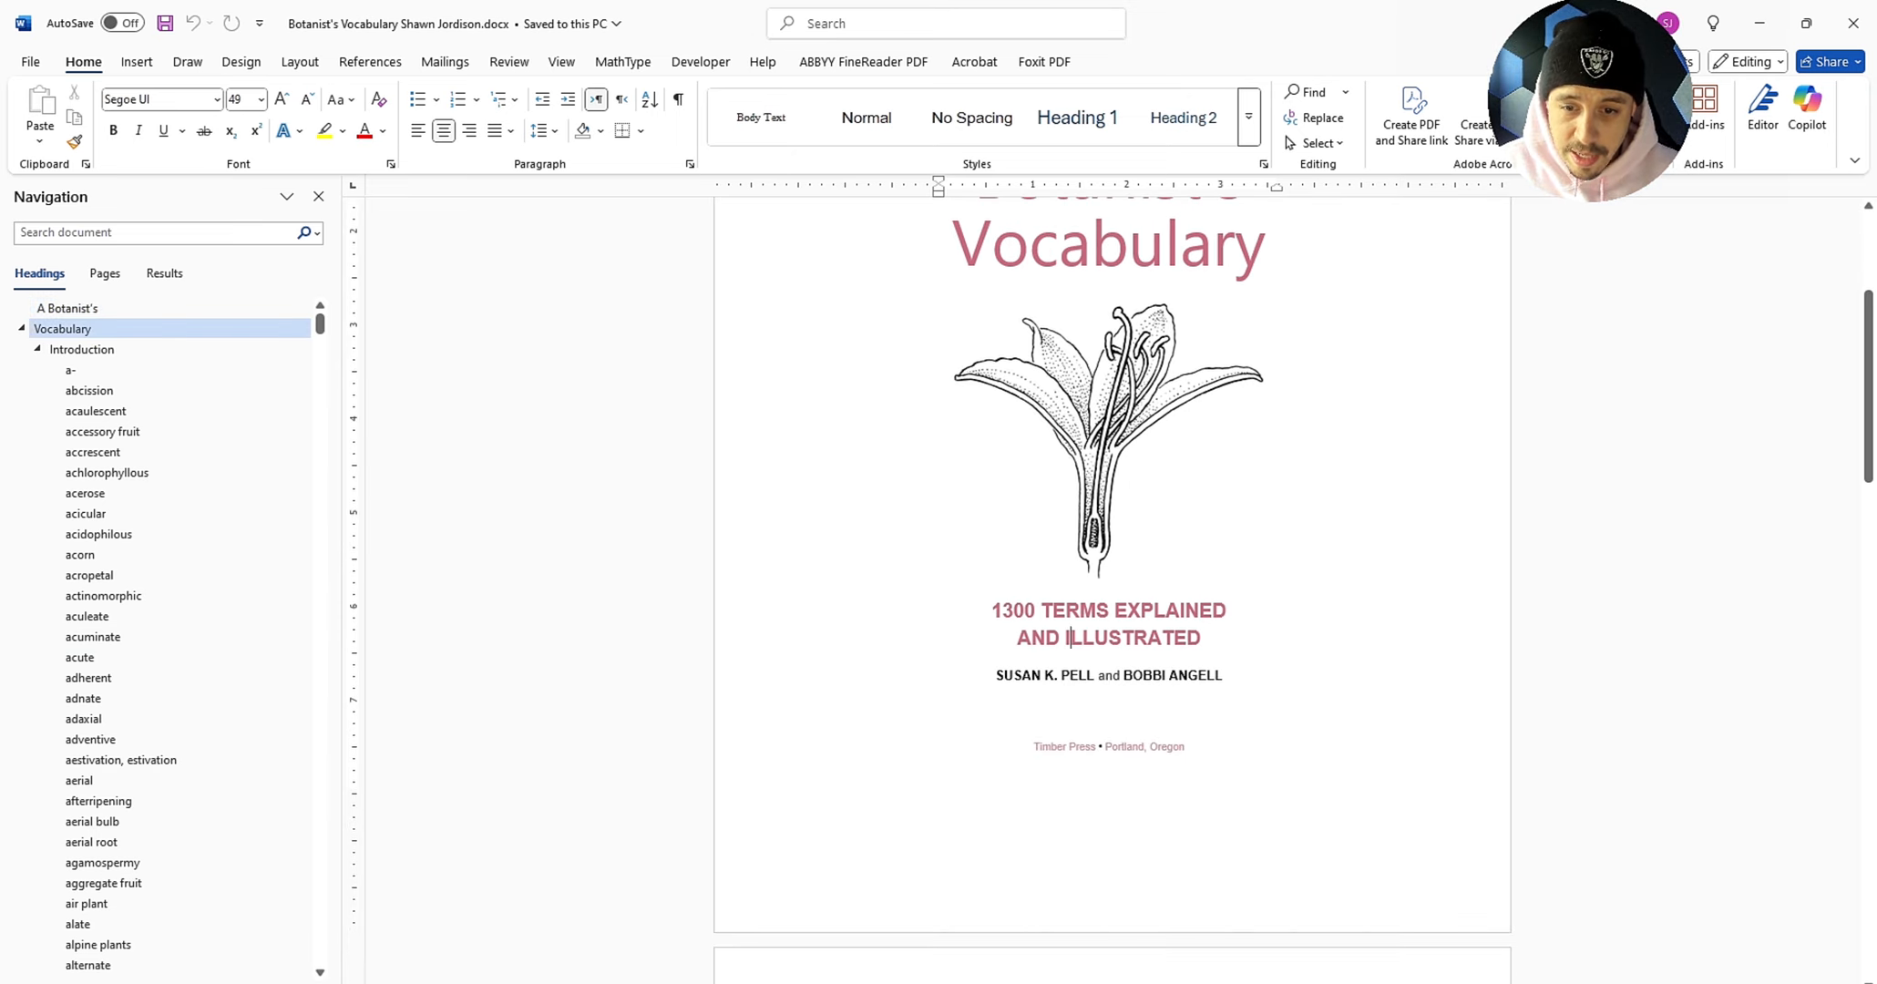
{"action": "key", "text": "ctrl+a"}
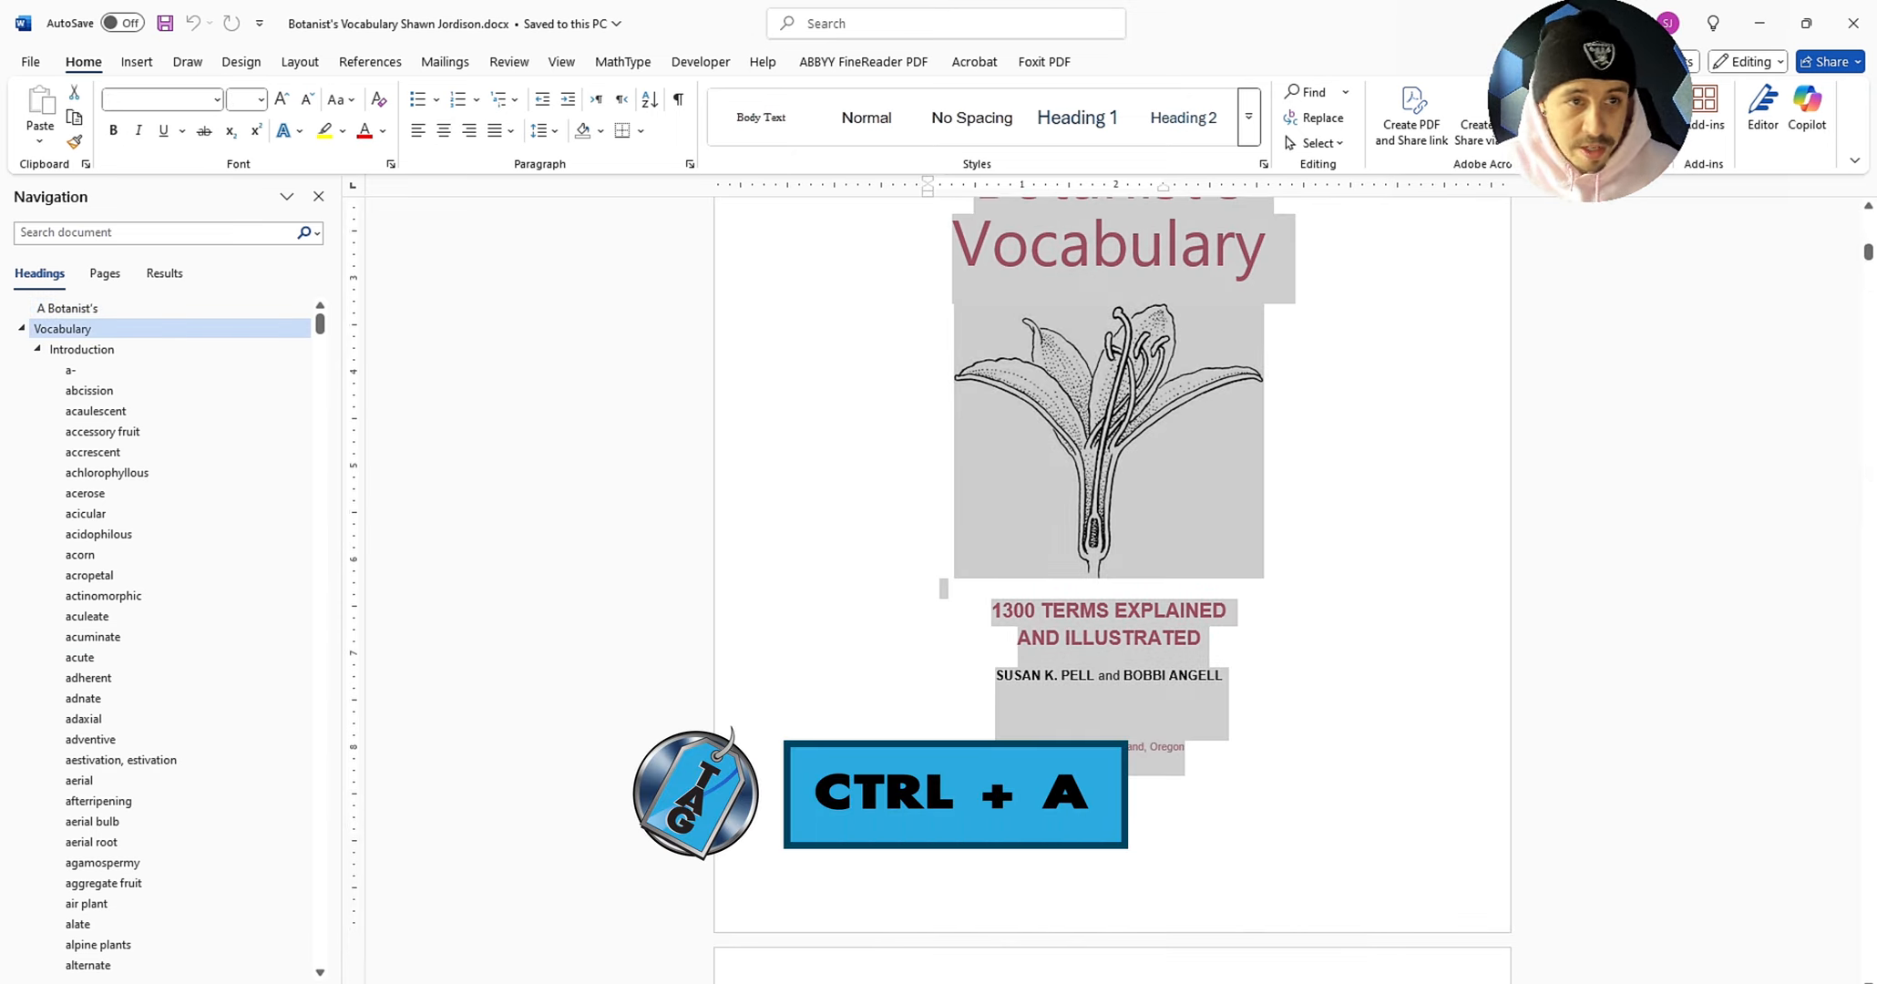
{"action": "left_click", "coordinate": [261, 99]}
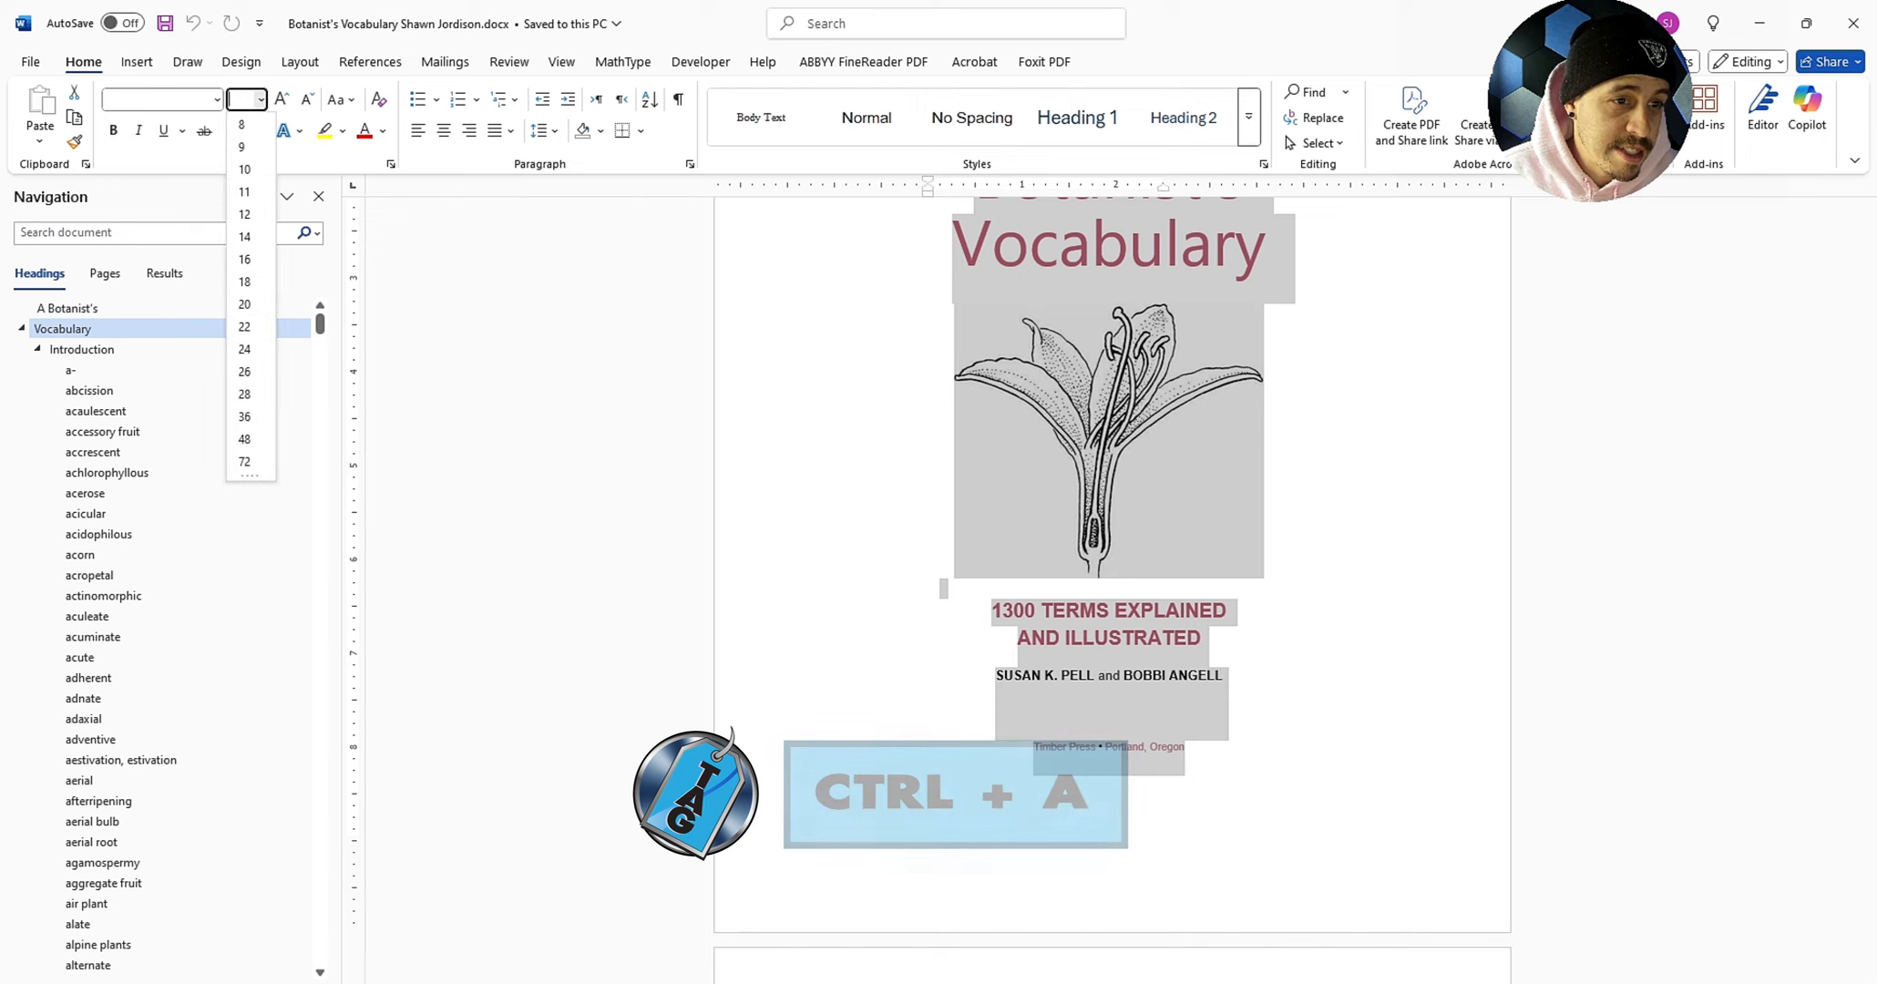
{"action": "left_click", "coordinate": [244, 282]}
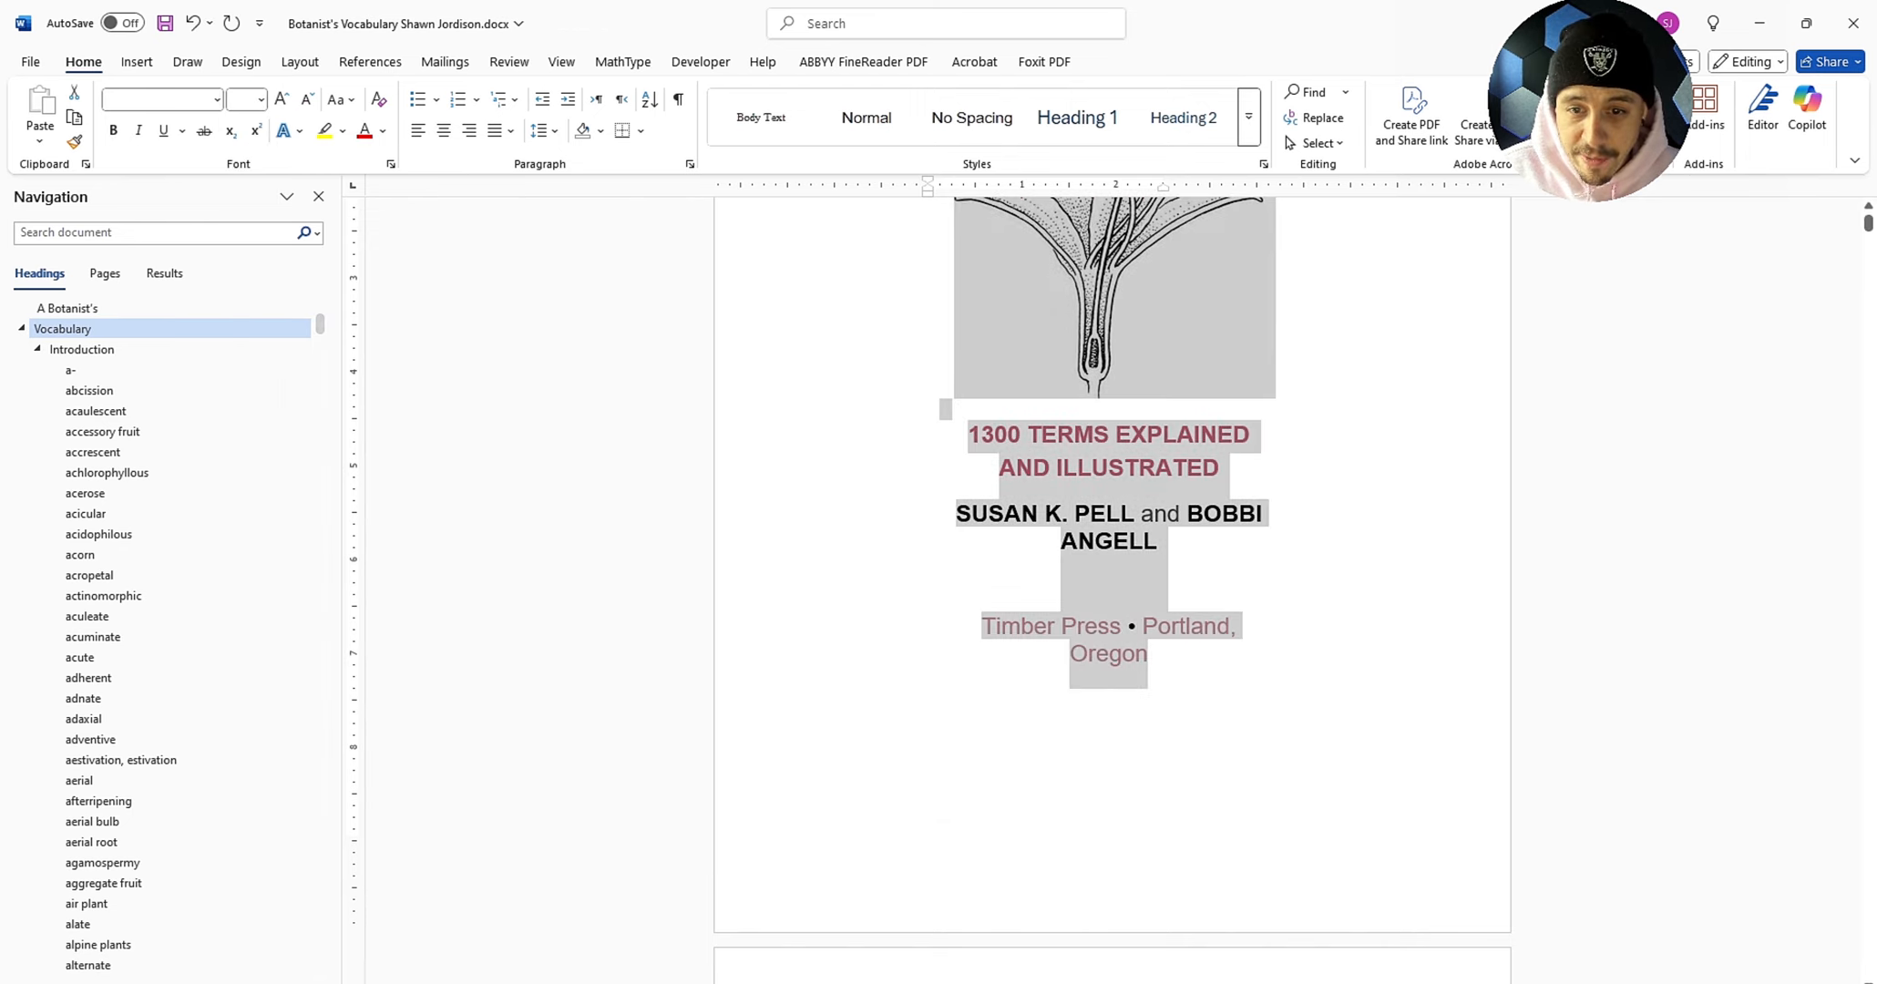
{"action": "scroll", "coordinate": [1112, 583], "scroll_direction": "up", "scroll_amount": 3}
{"action": "scroll", "coordinate": [1111, 583], "scroll_direction": "down", "scroll_amount": 20}
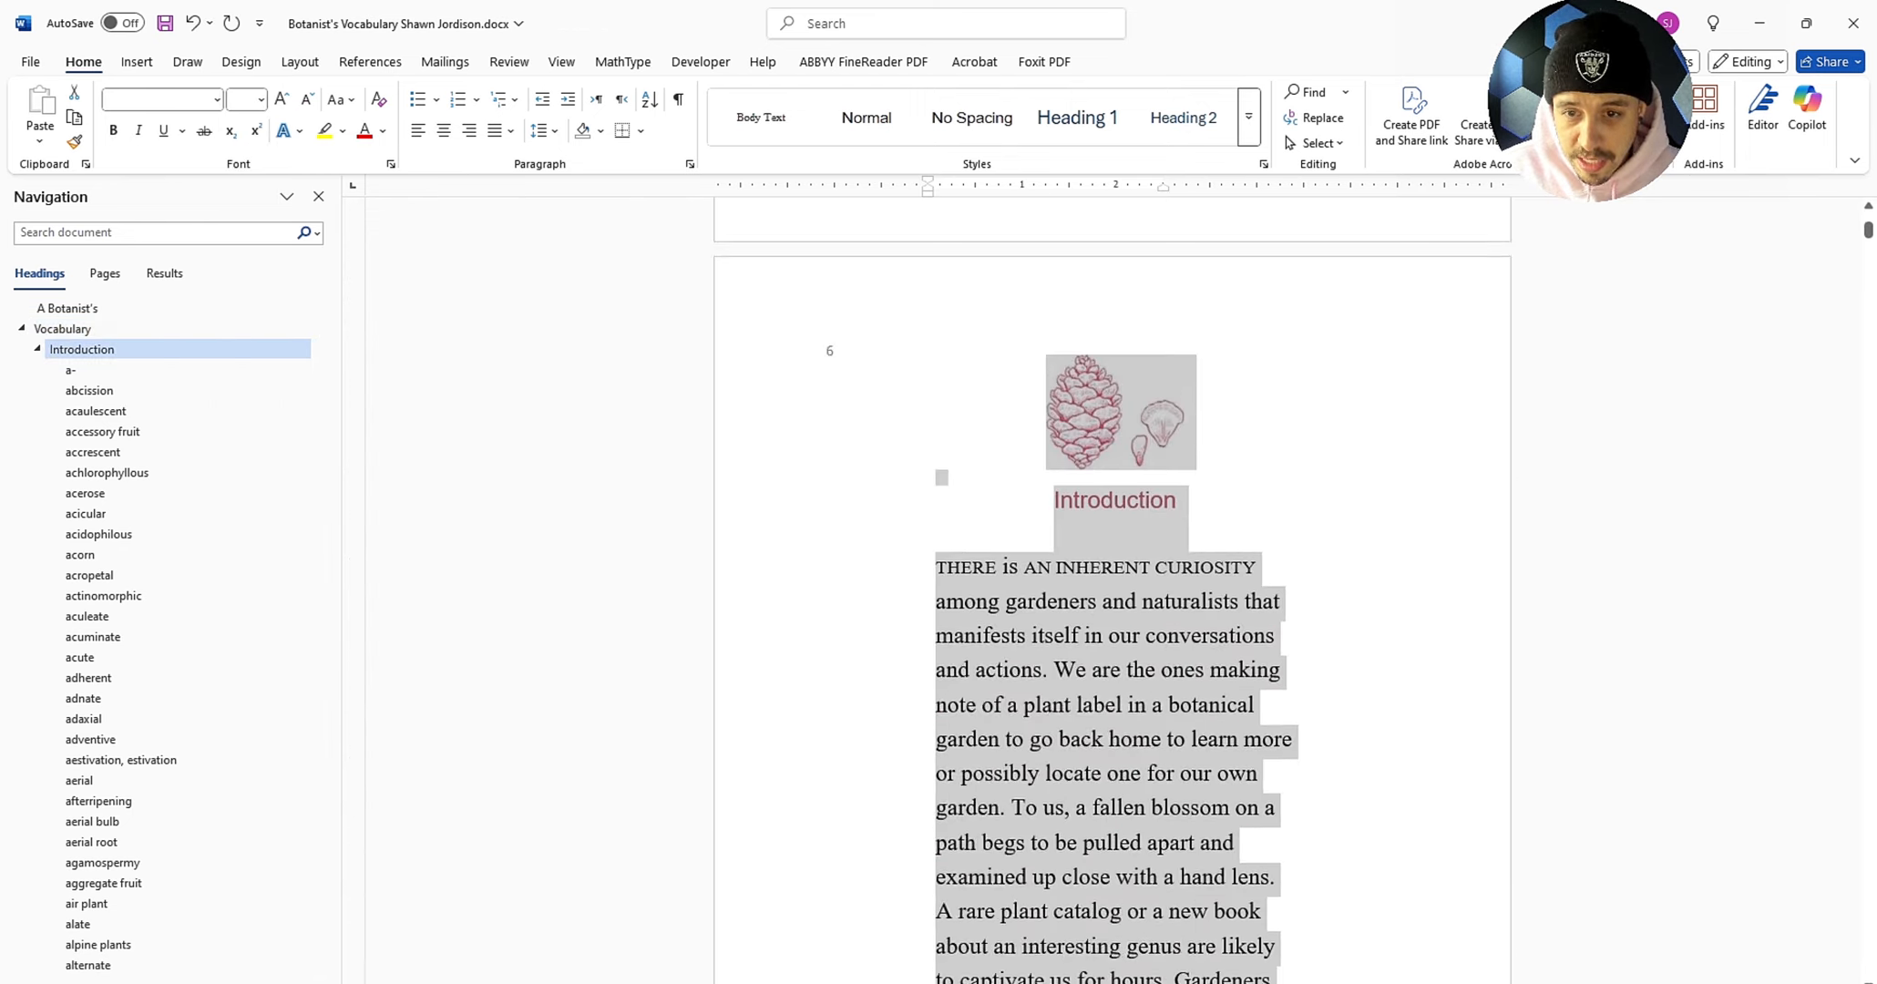
{"action": "scroll", "coordinate": [1112, 583], "scroll_direction": "down", "scroll_amount": 20}
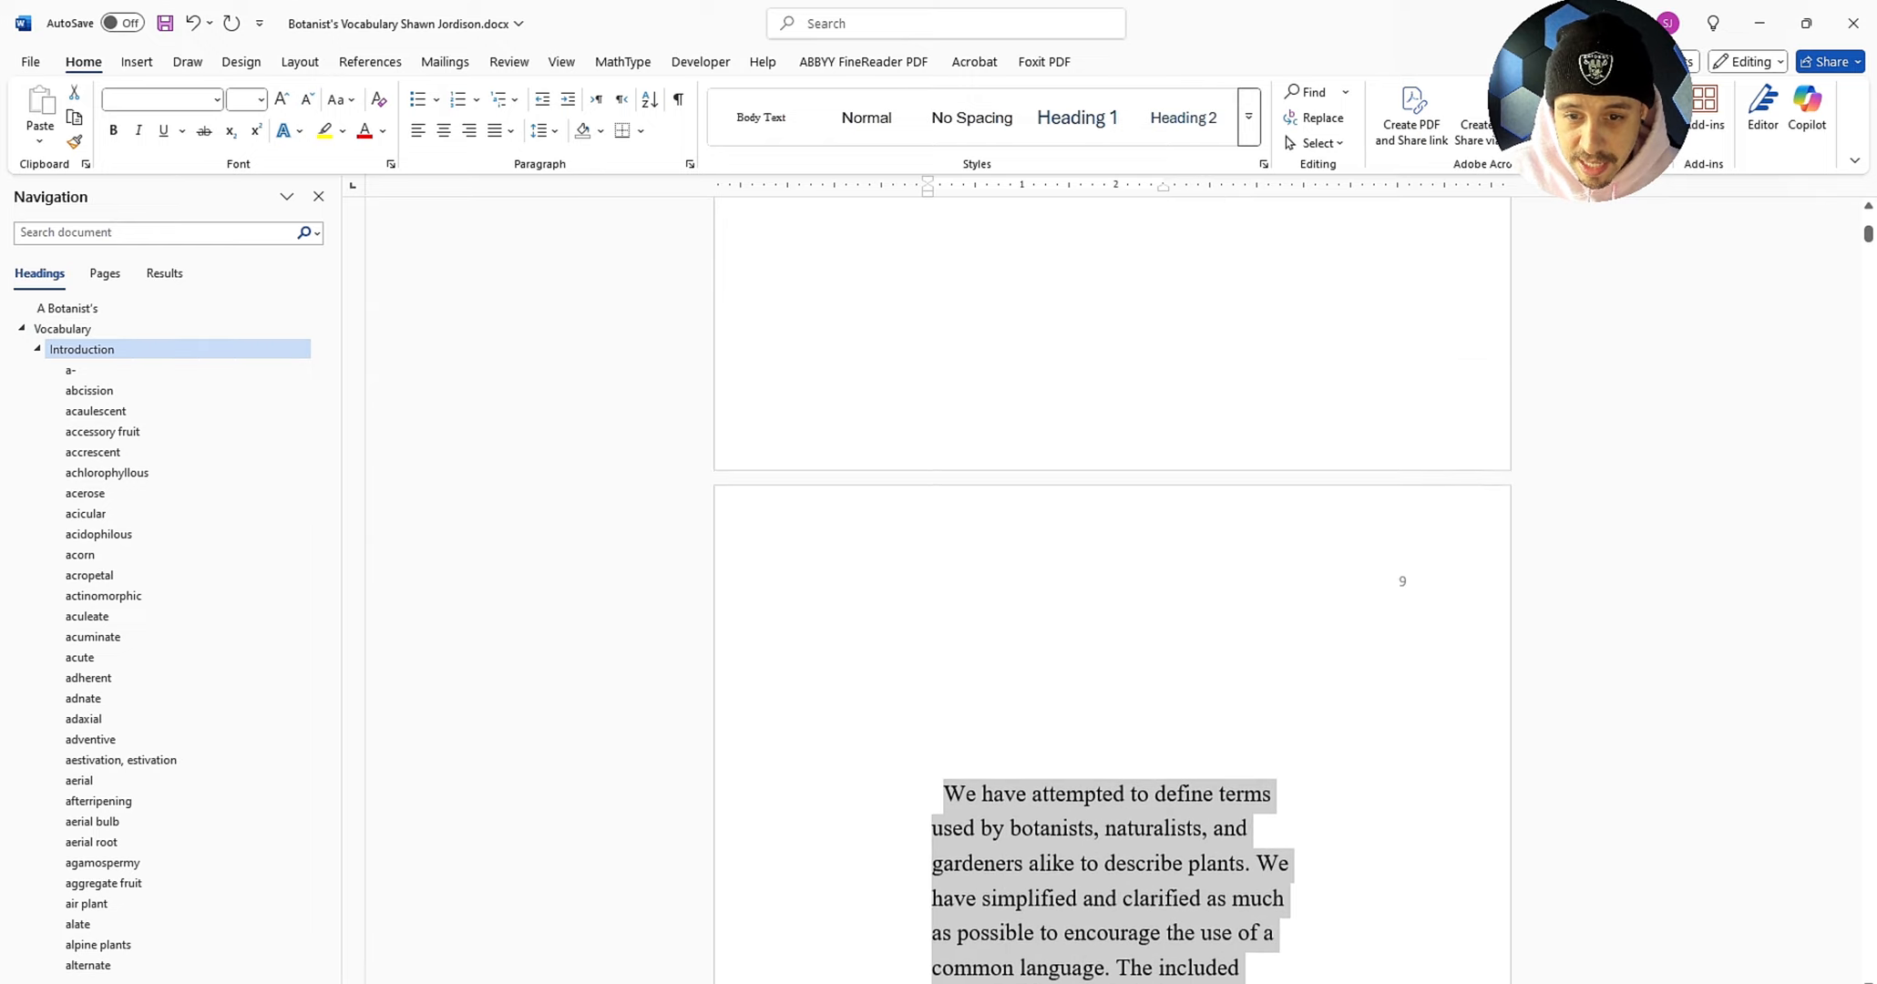
{"action": "scroll", "coordinate": [1205, 608], "scroll_direction": "down", "scroll_amount": 15}
Step: Select all text and widen the left indent, undoing the right-indent change
{"action": "scroll", "coordinate": [1204, 608], "scroll_direction": "up", "scroll_amount": 5}
{"action": "left_click", "coordinate": [1205, 608]}
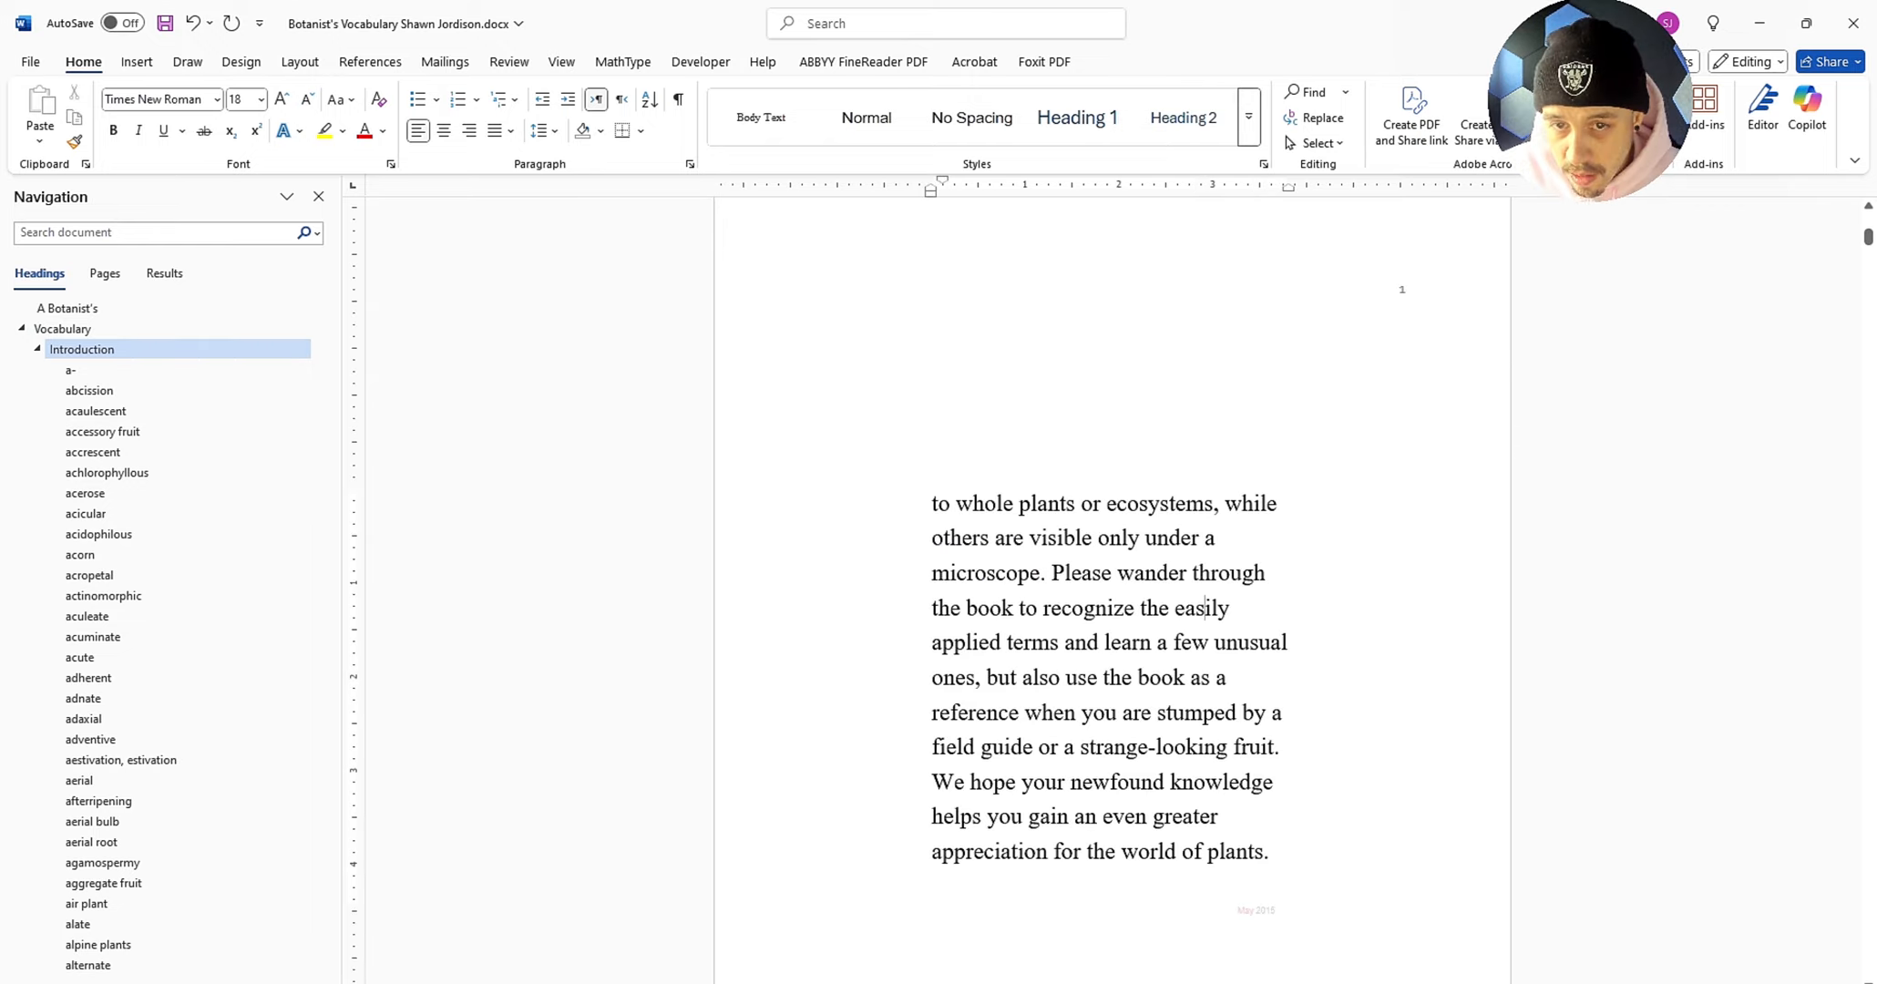
{"action": "left_click", "coordinate": [1230, 608]}
{"action": "key", "text": "ctrl+a"}
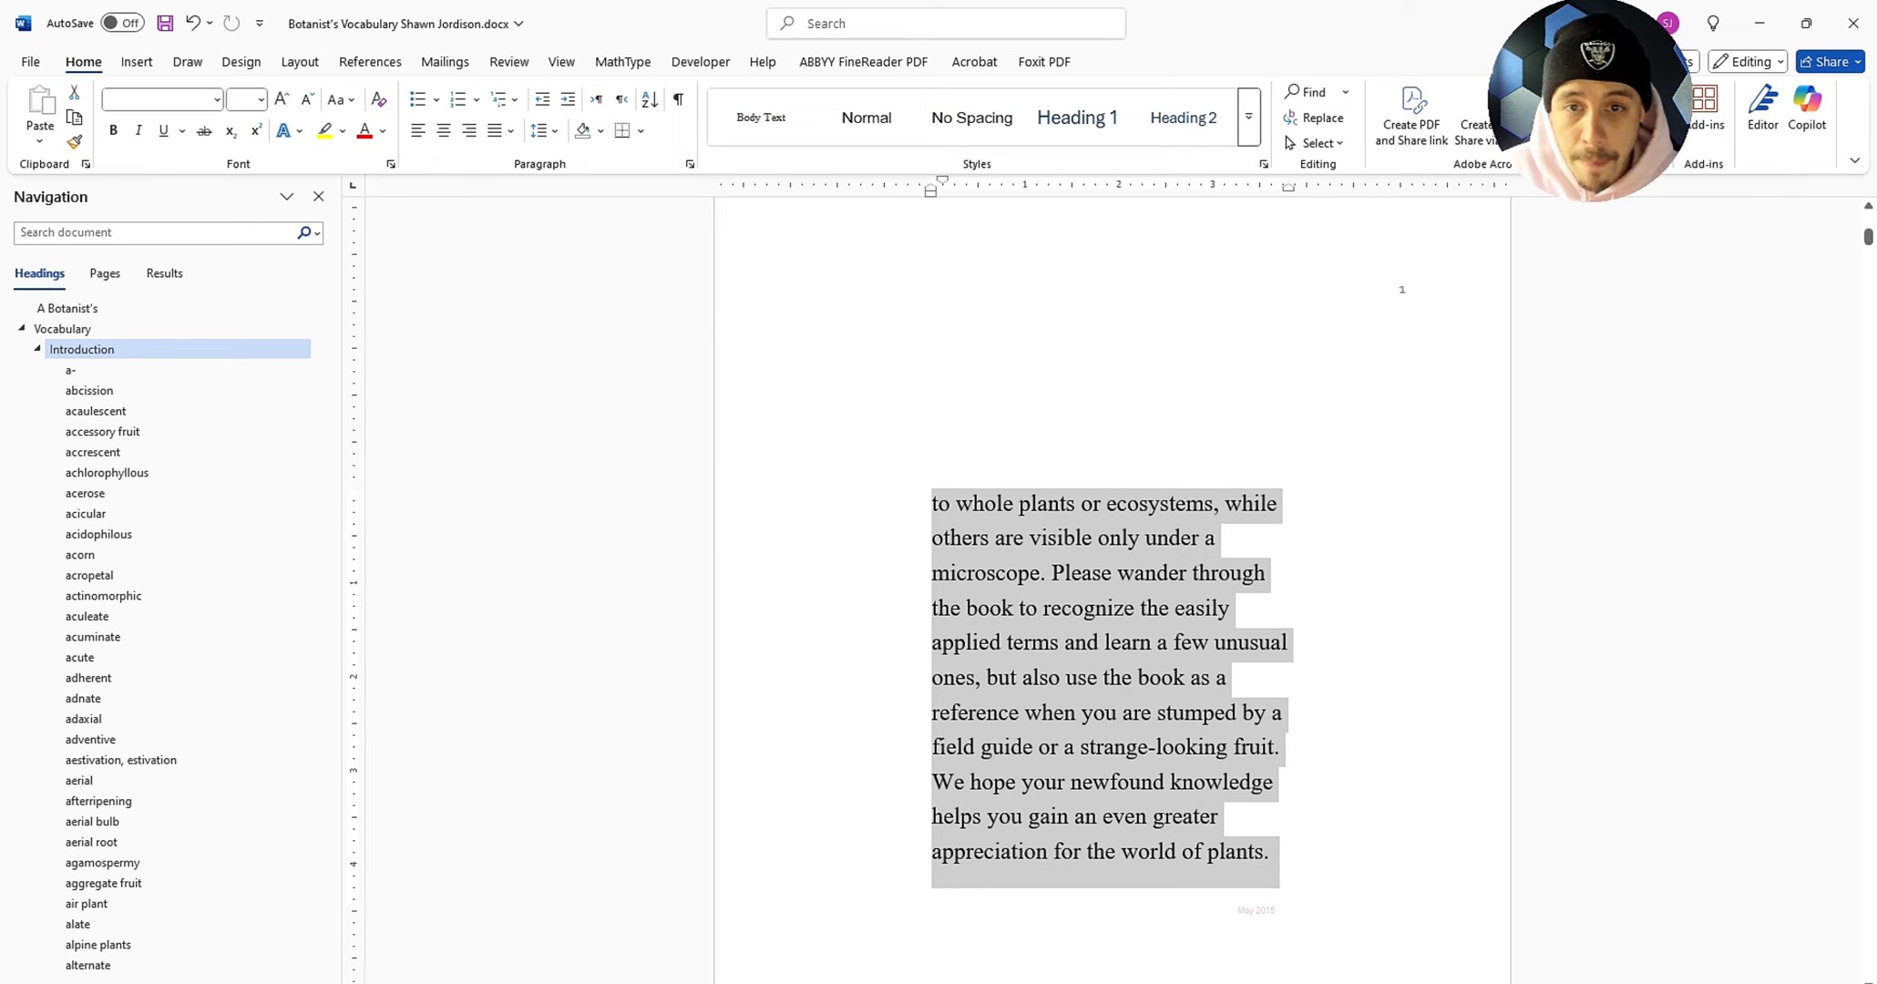
{"action": "left_click_drag", "start_coordinate": [927, 193], "coordinate": [909, 192]}
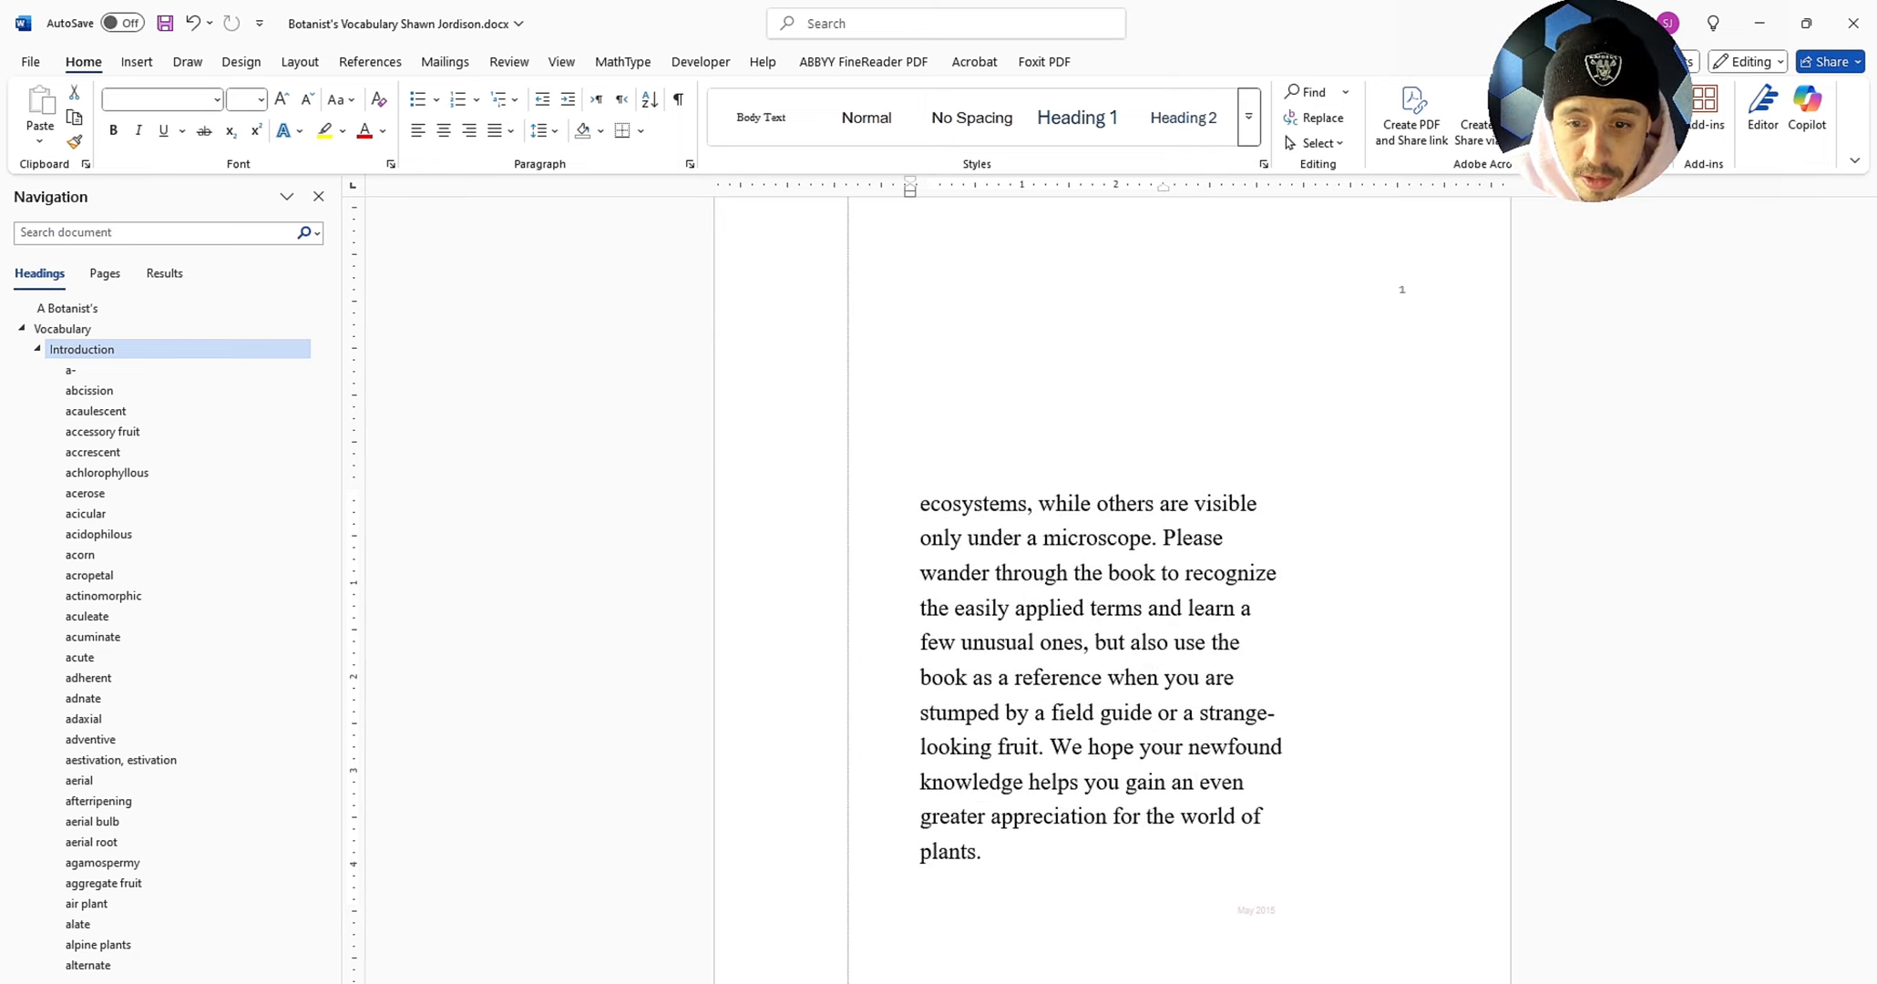
{"action": "left_click_drag", "start_coordinate": [1162, 187], "coordinate": [1281, 188]}
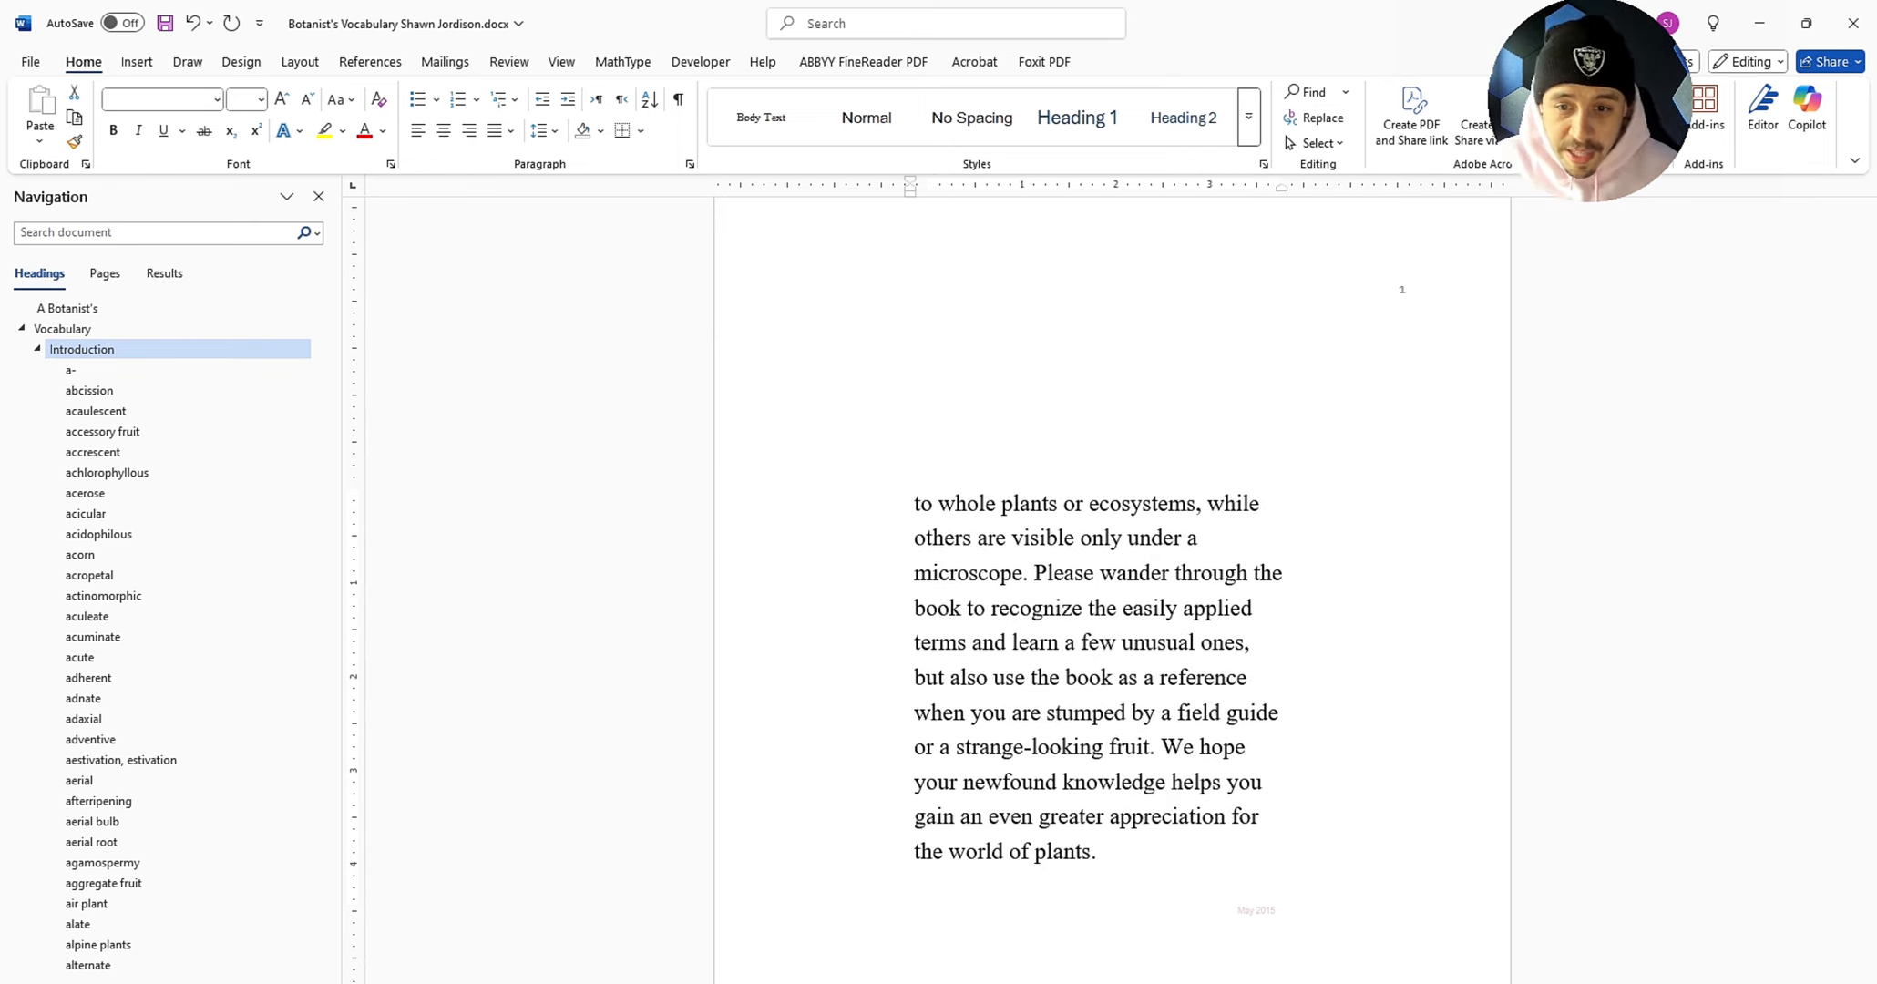
{"action": "scroll", "coordinate": [1112, 592], "scroll_direction": "down", "scroll_amount": 12}
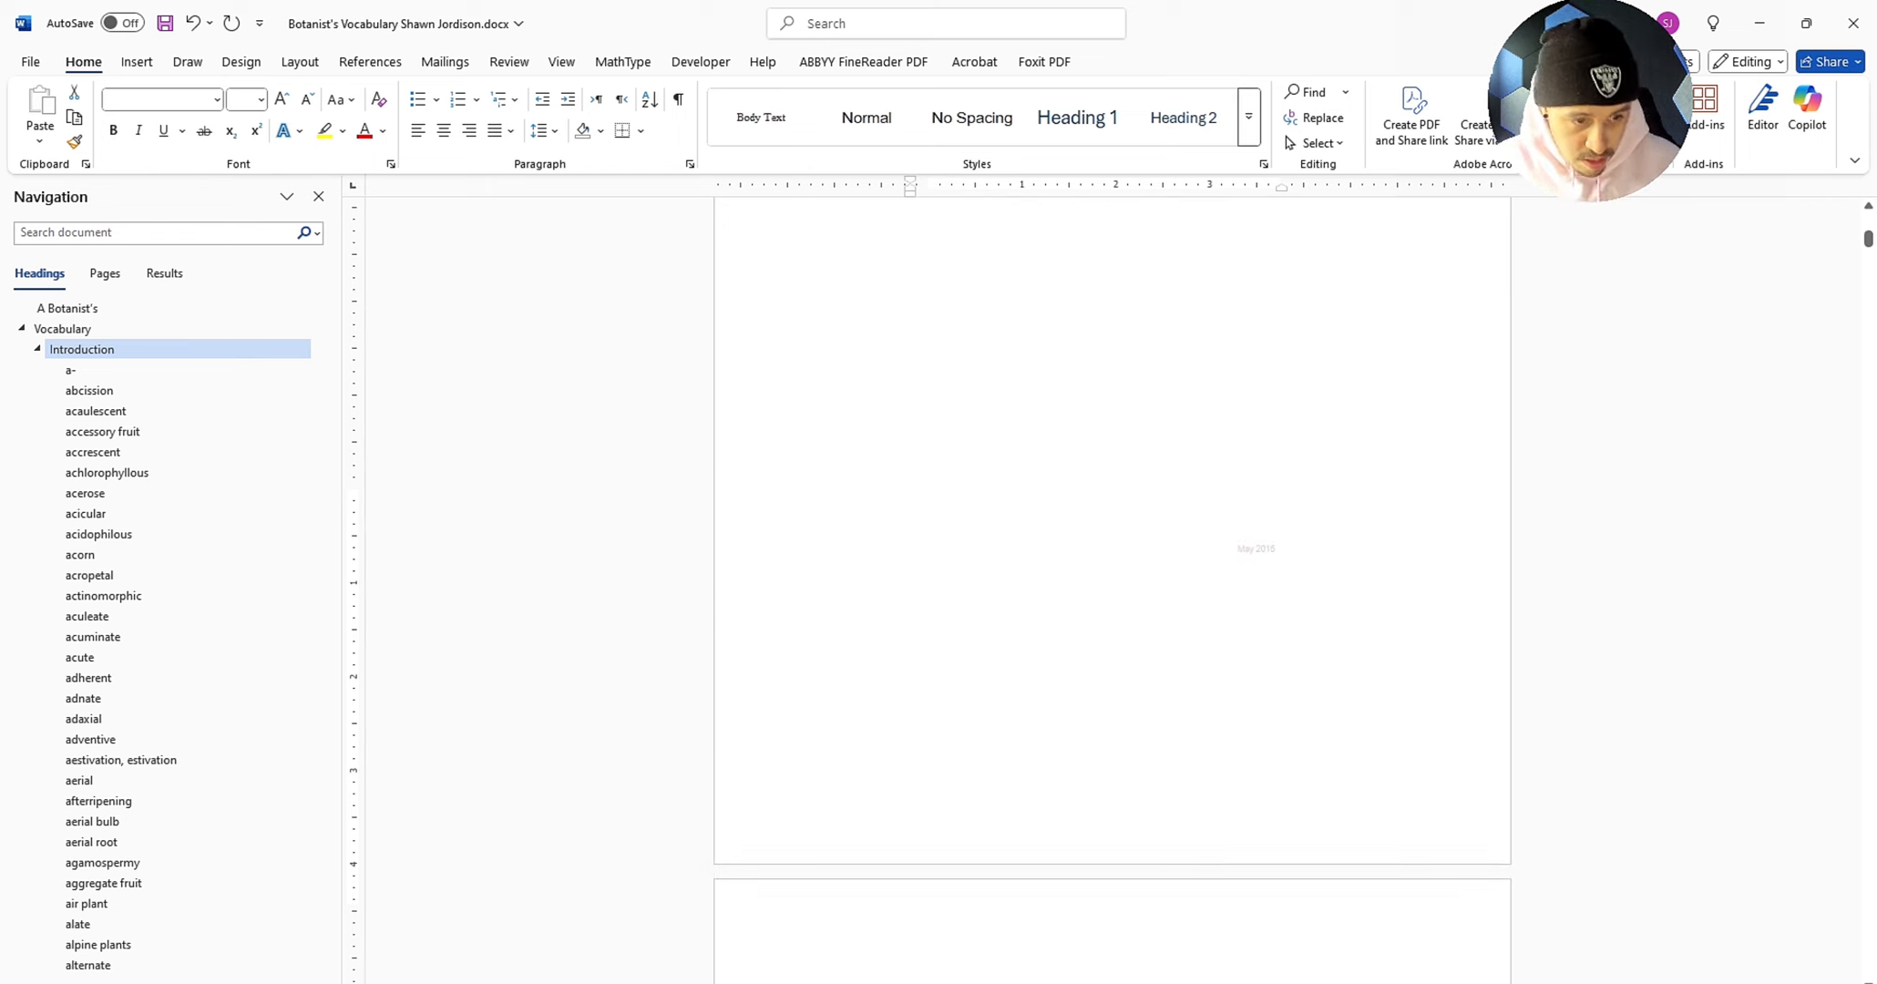
{"action": "key", "text": "ctrl+z"}
Step: Save the 18-pt document and close Word
{"action": "scroll", "coordinate": [1111, 592], "scroll_direction": "up", "scroll_amount": 20}
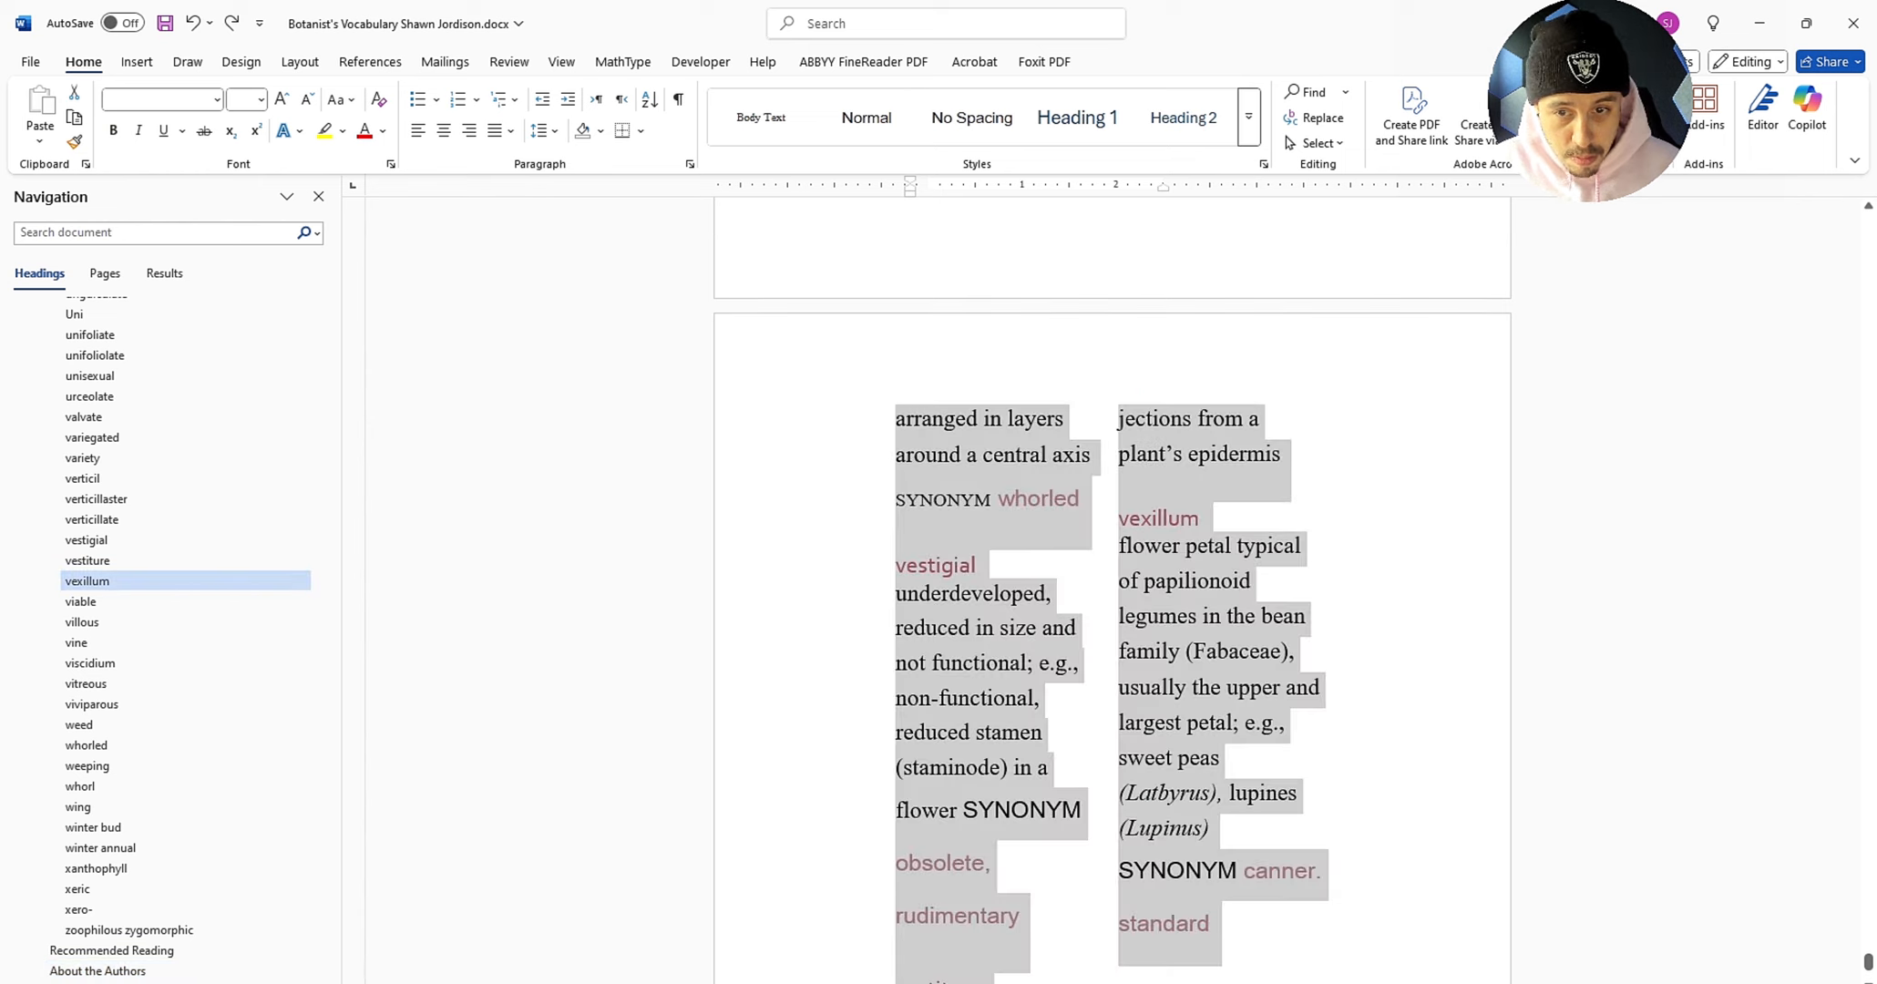
{"action": "key", "text": "ctrl+s"}
{"action": "scroll", "coordinate": [882, 605], "scroll_direction": "up", "scroll_amount": 5}
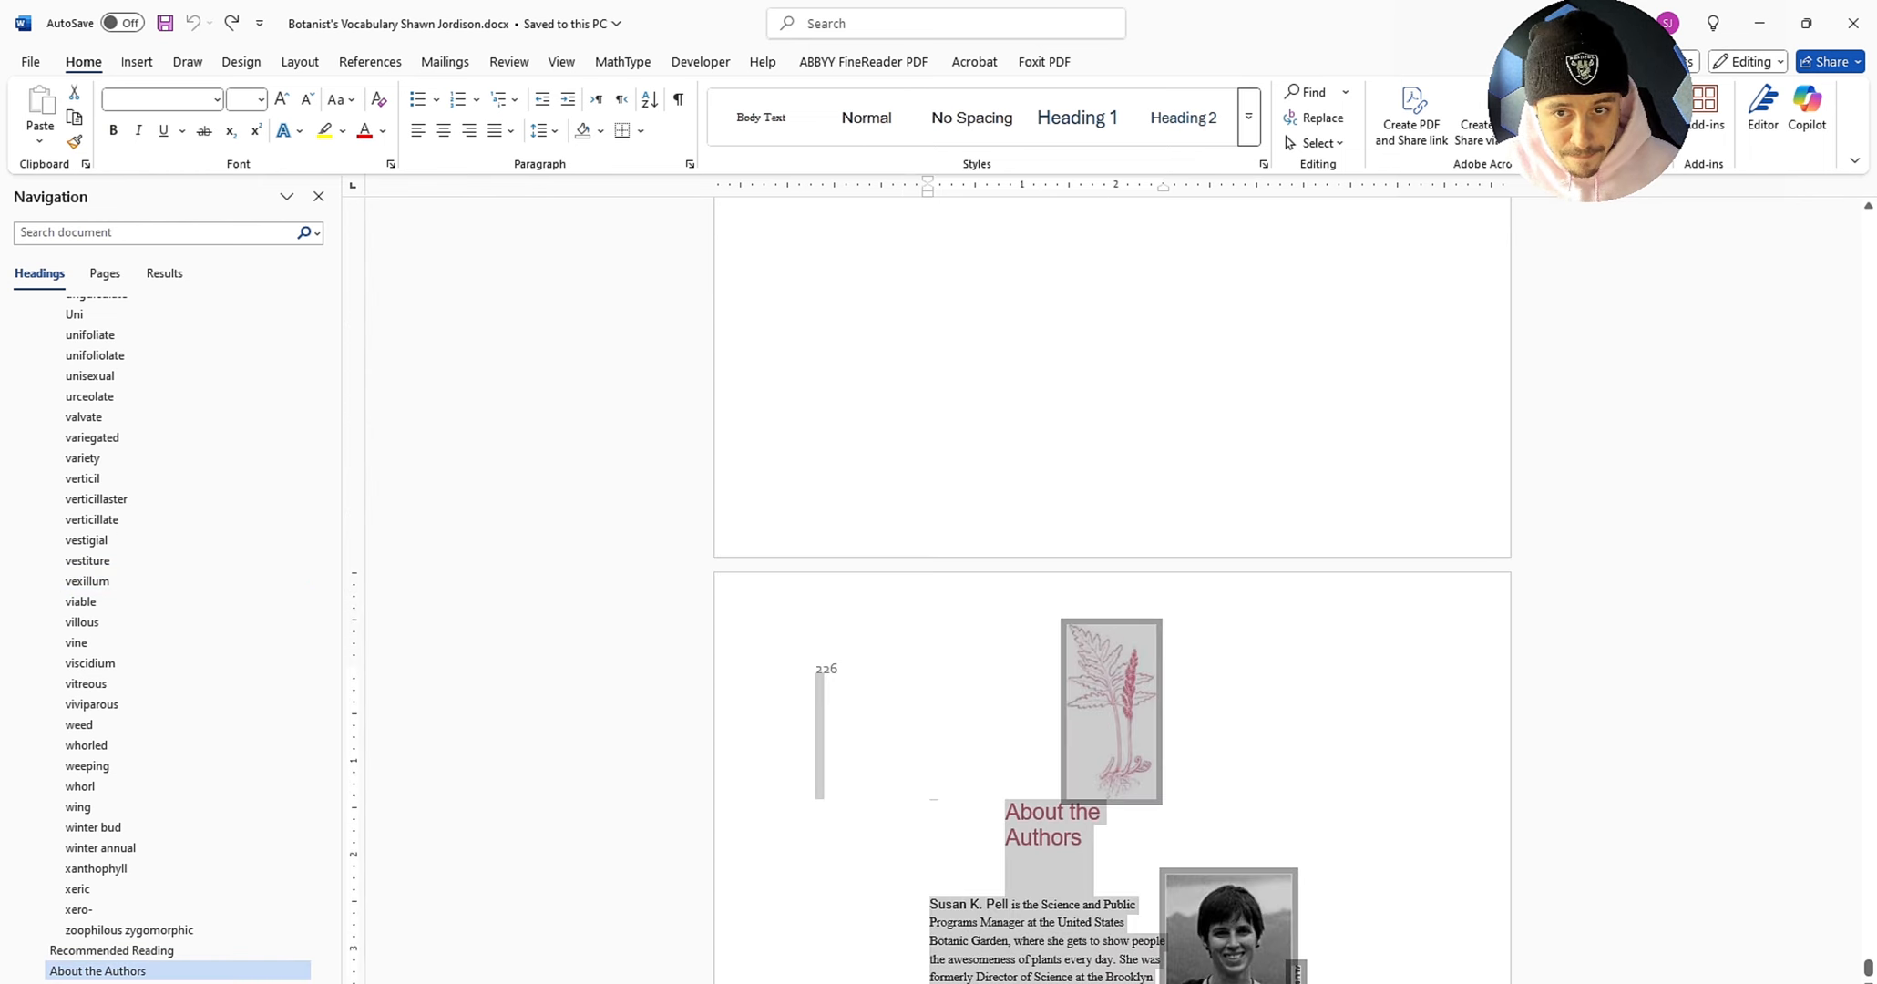
{"action": "left_click", "coordinate": [1852, 22]}
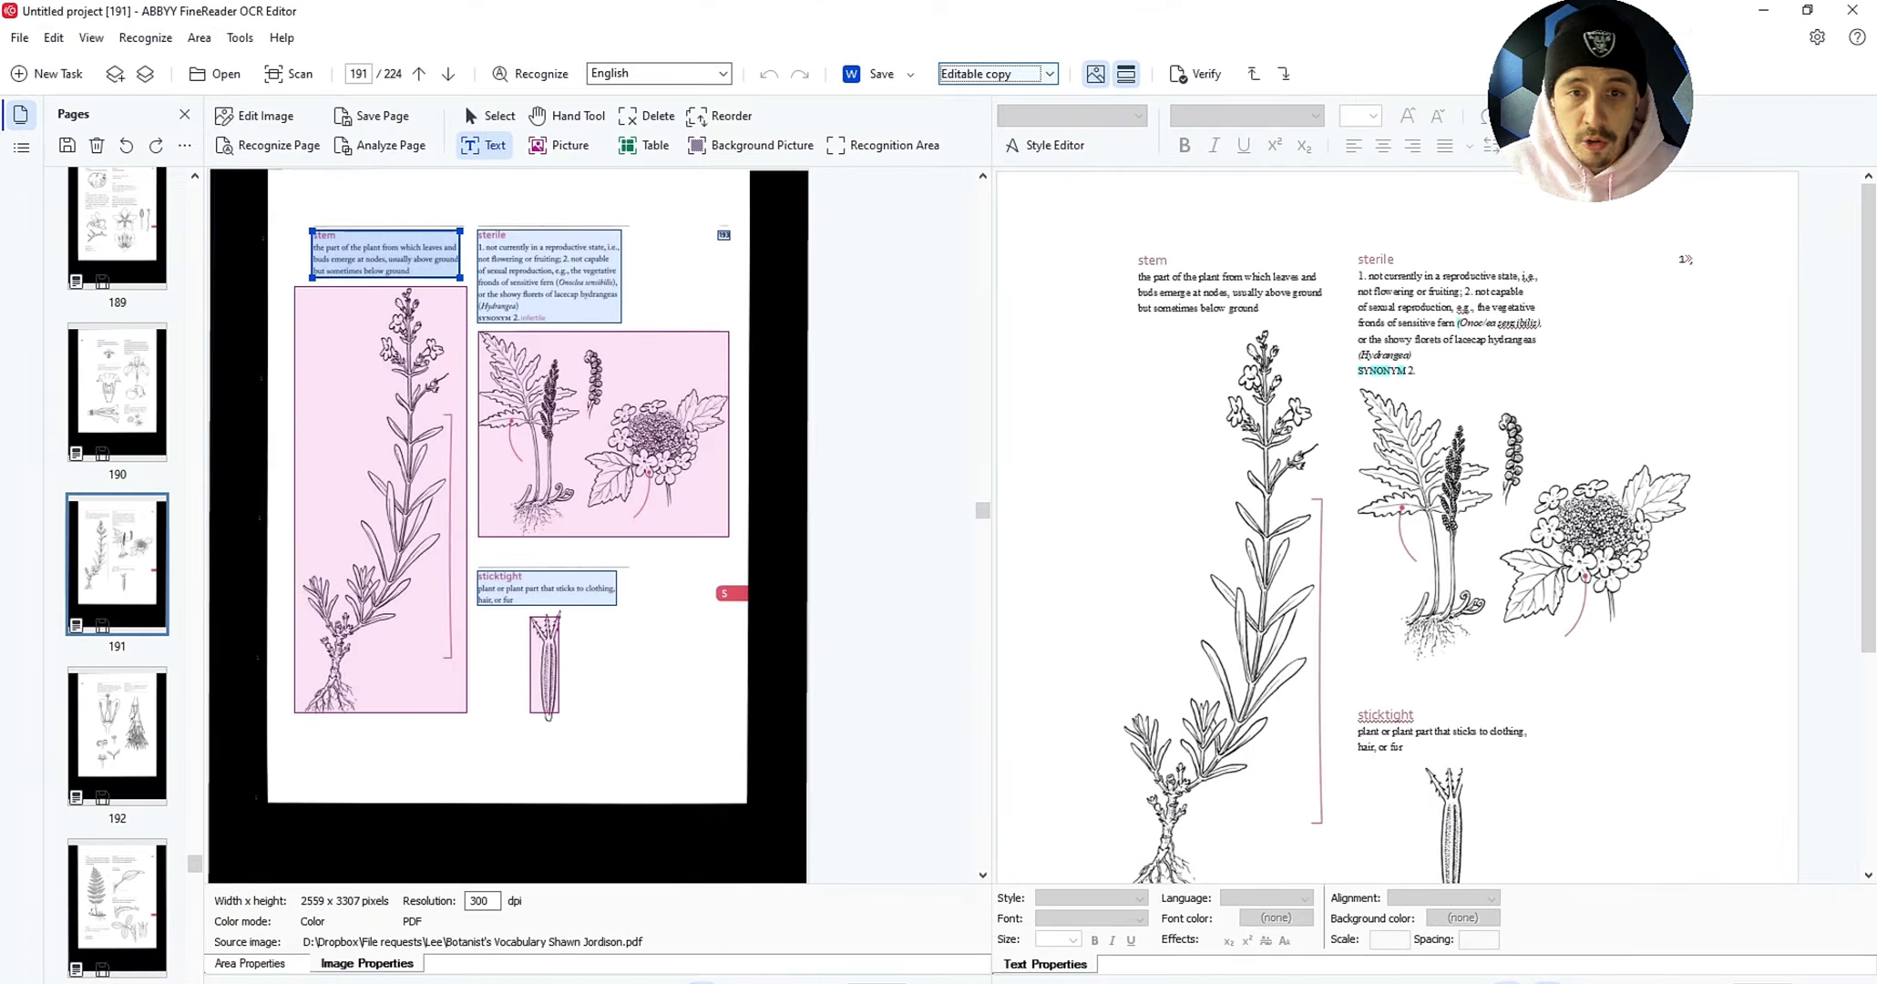
Step: Switch the layout to Plain text and re-save to Word, replacing the existing file
{"action": "left_click", "coordinate": [1049, 74]}
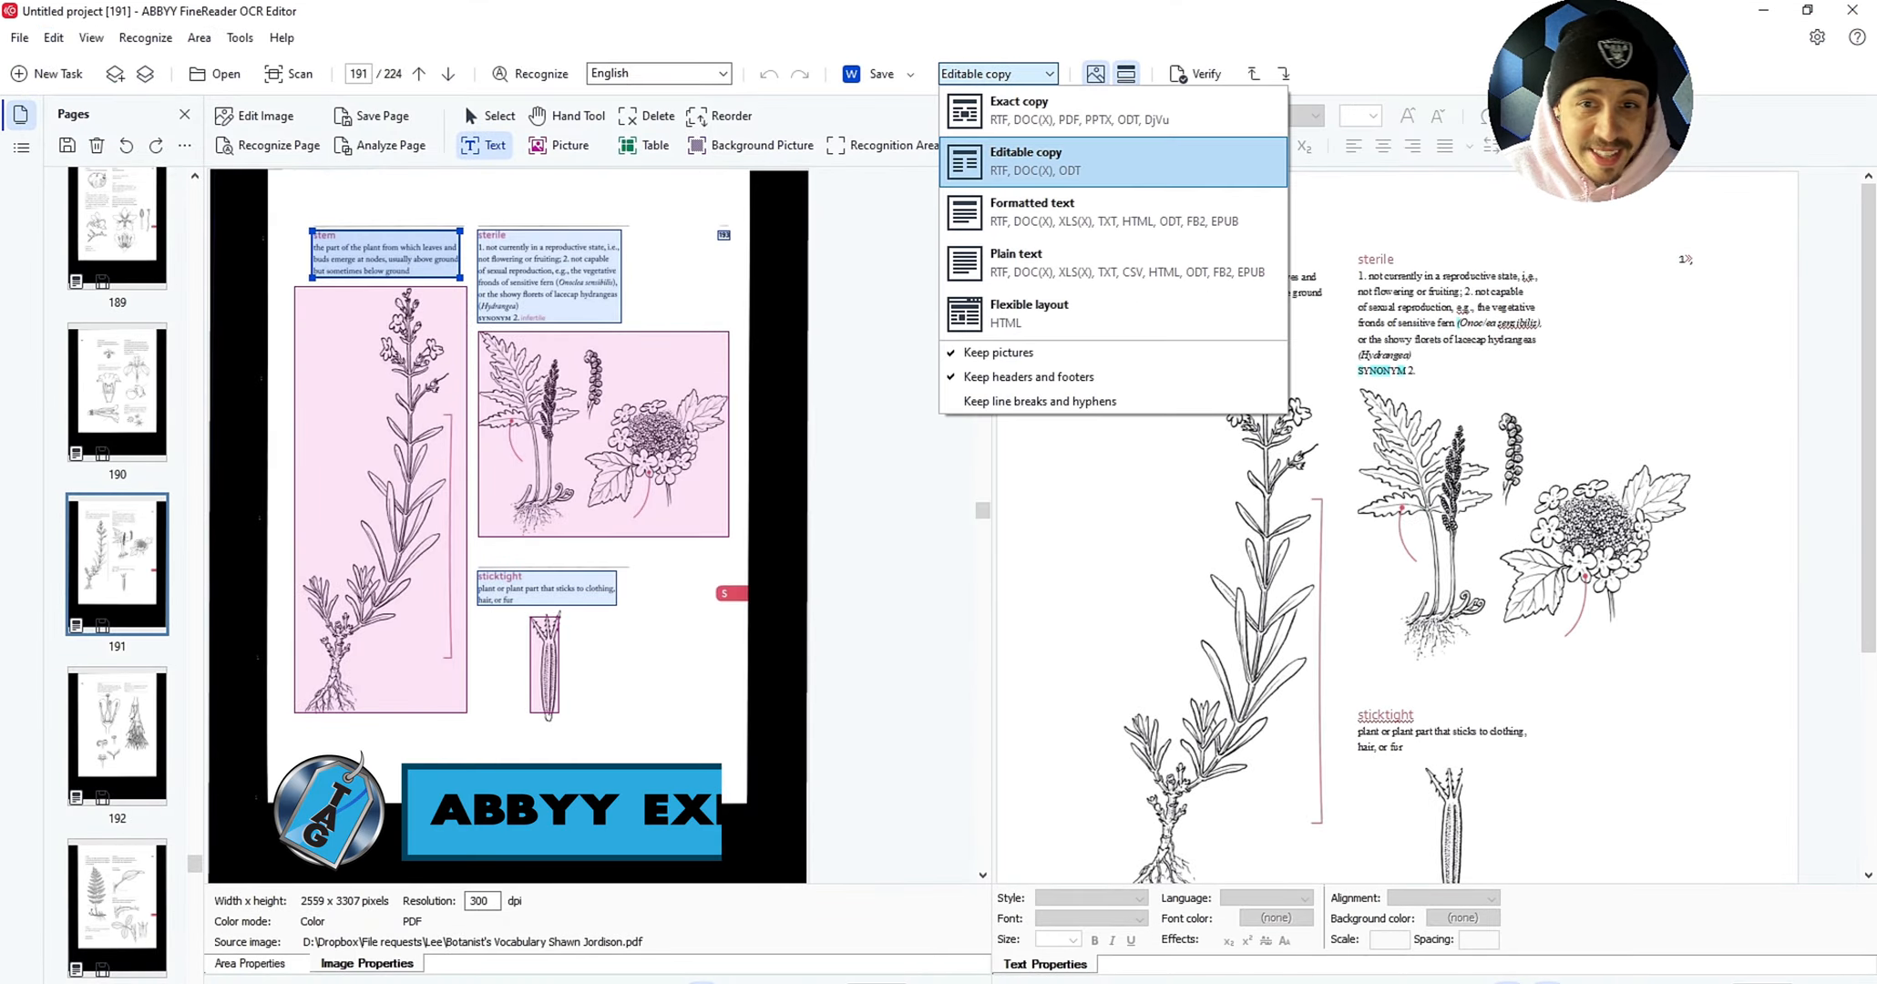
{"action": "left_click", "coordinate": [1110, 265]}
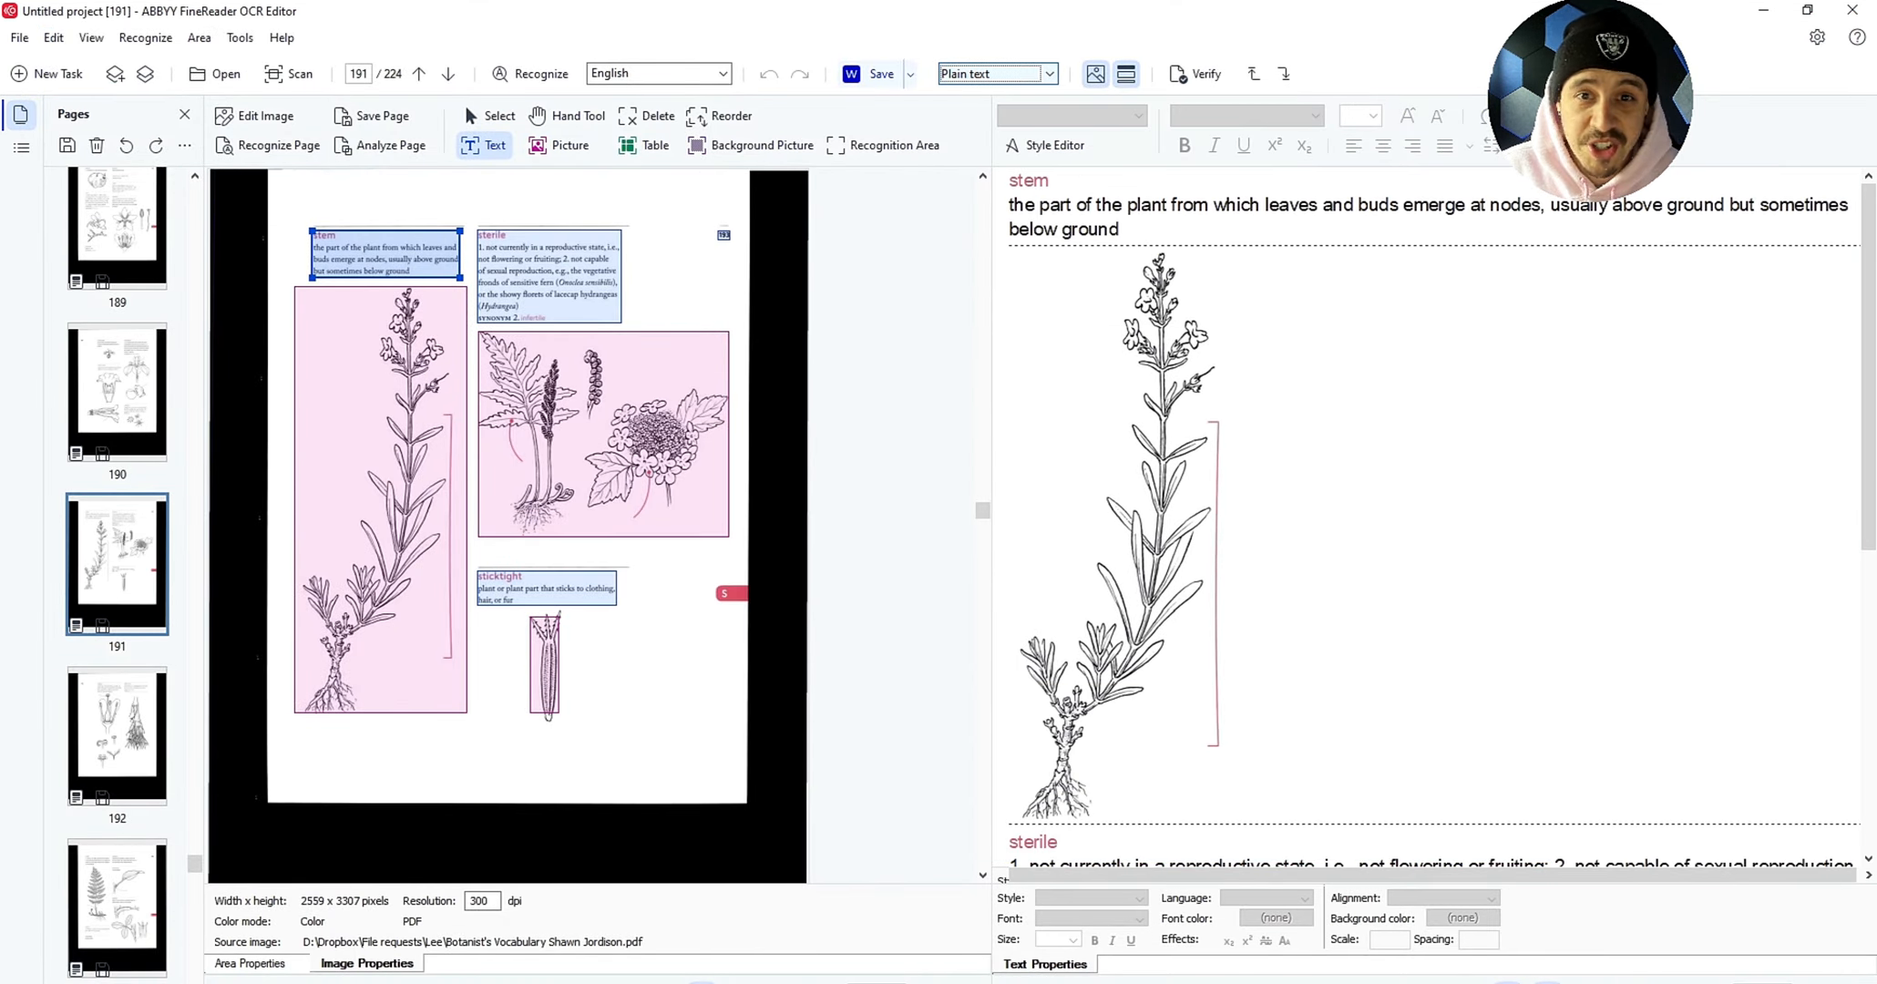
{"action": "left_click", "coordinate": [881, 74]}
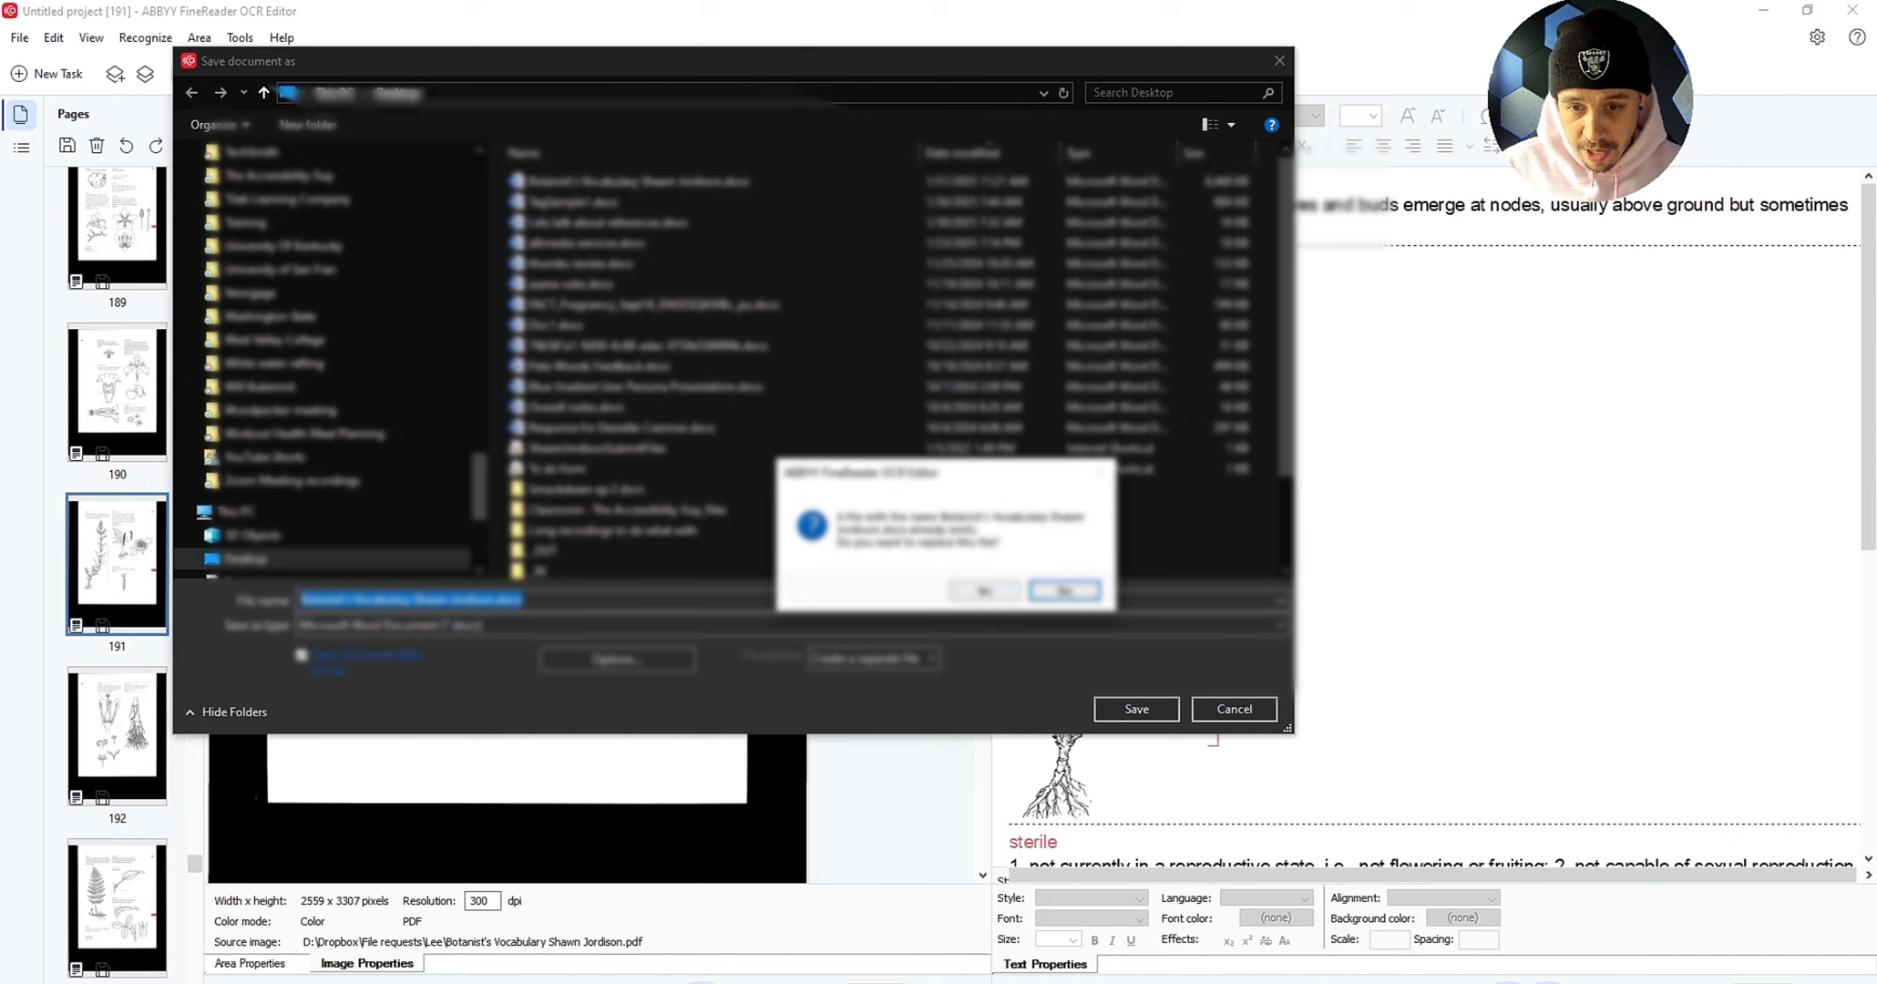
{"action": "left_click", "coordinate": [984, 591]}
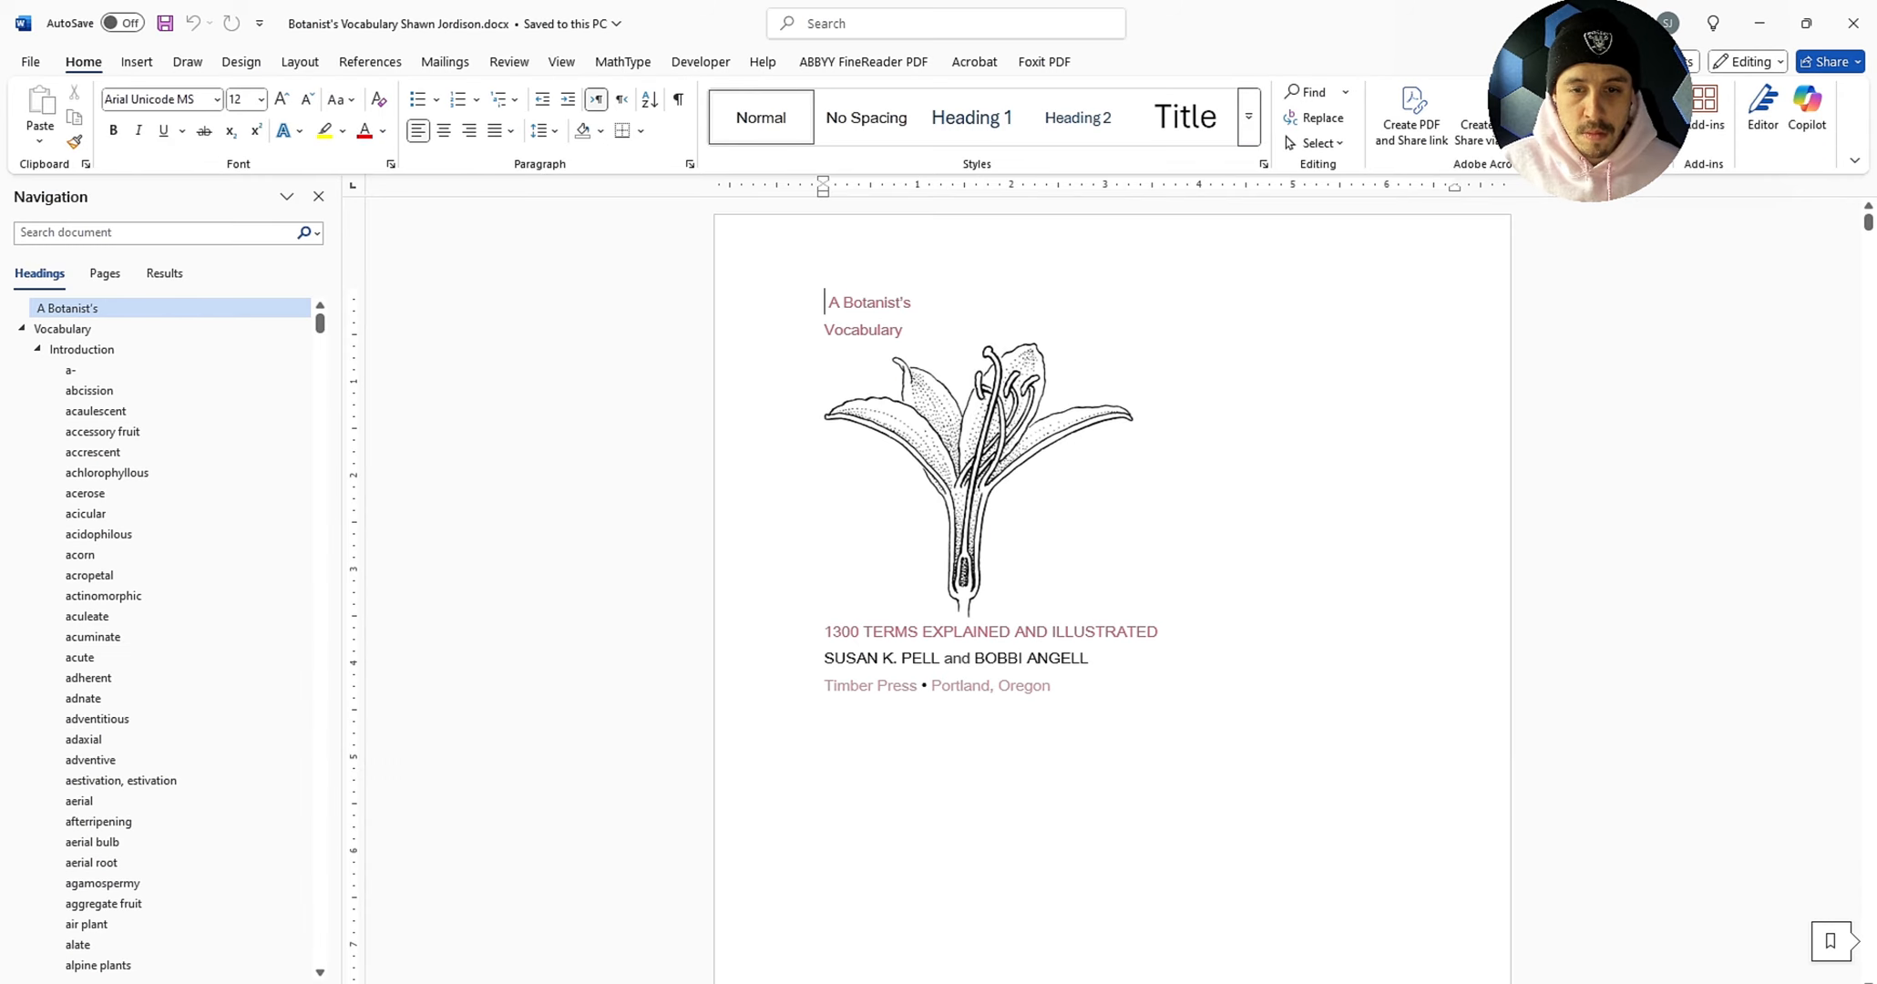
Step: Scroll through the plain-text document, select all its text, and open the font size list
{"action": "scroll", "coordinate": [1112, 583], "scroll_direction": "down", "scroll_amount": 3}
{"action": "scroll", "coordinate": [1111, 584], "scroll_direction": "down", "scroll_amount": 20}
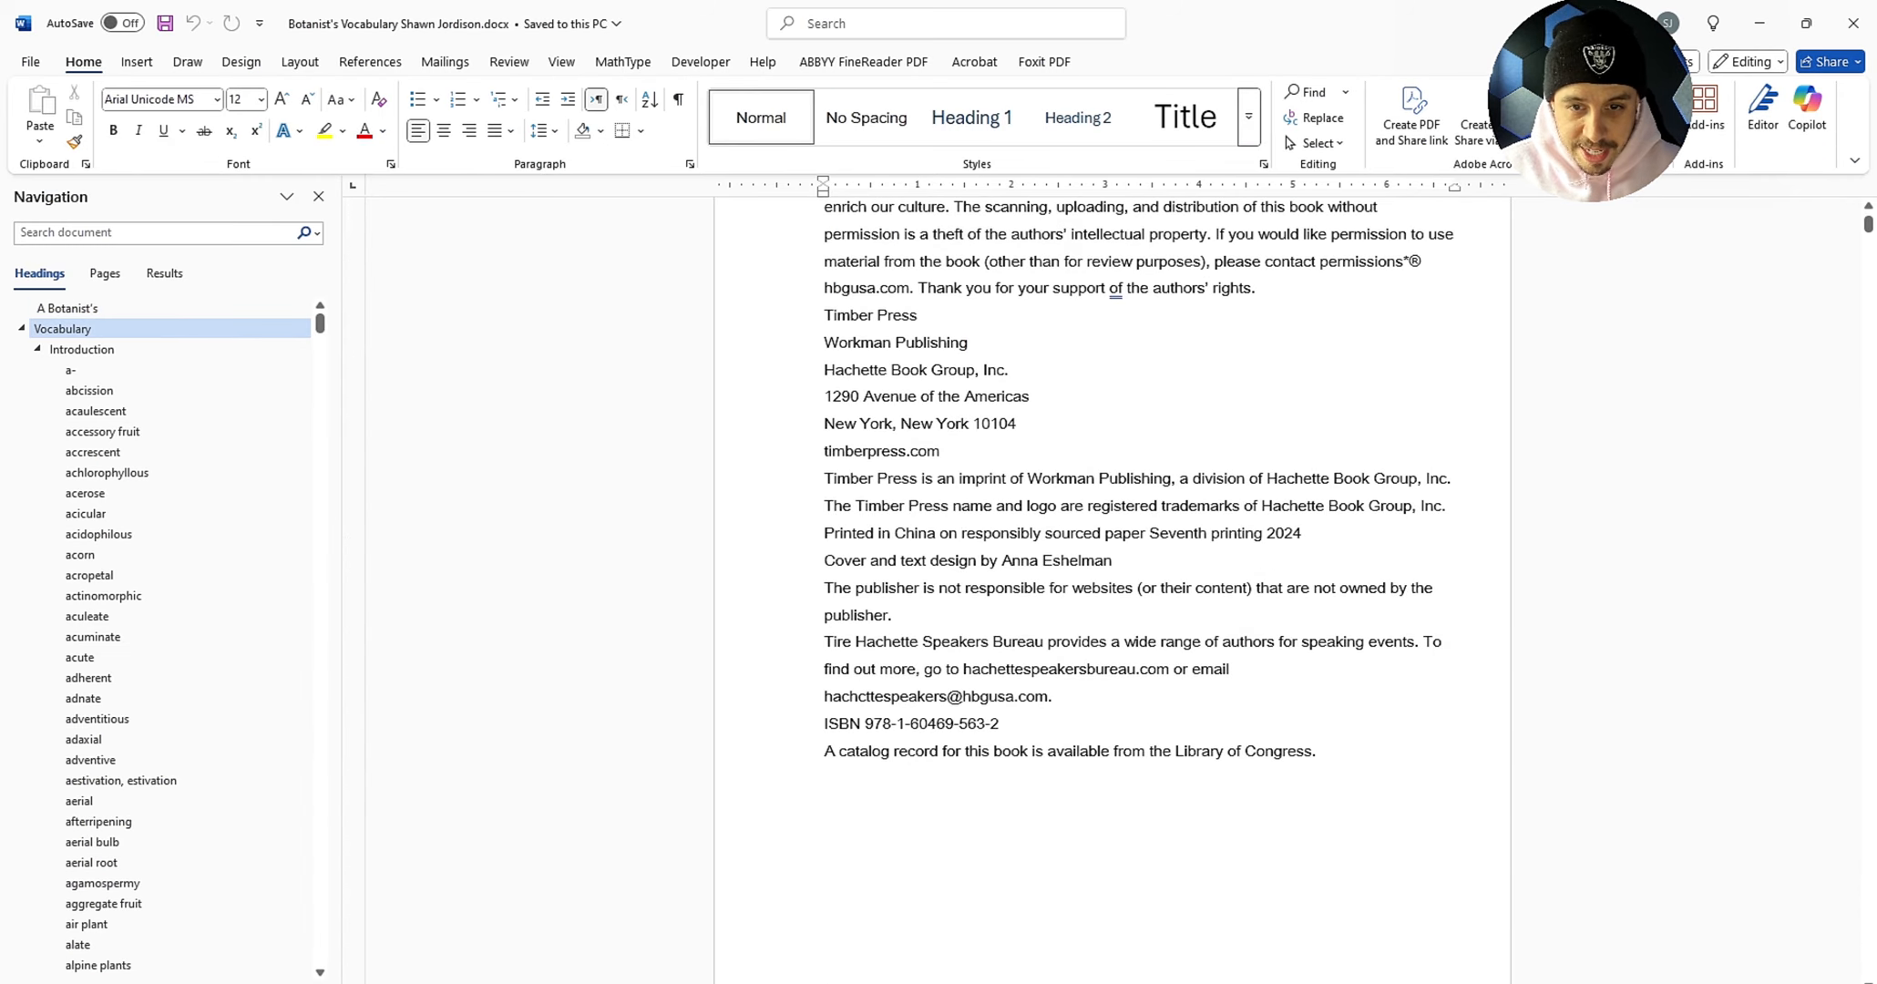
{"action": "key", "text": "ctrl+a"}
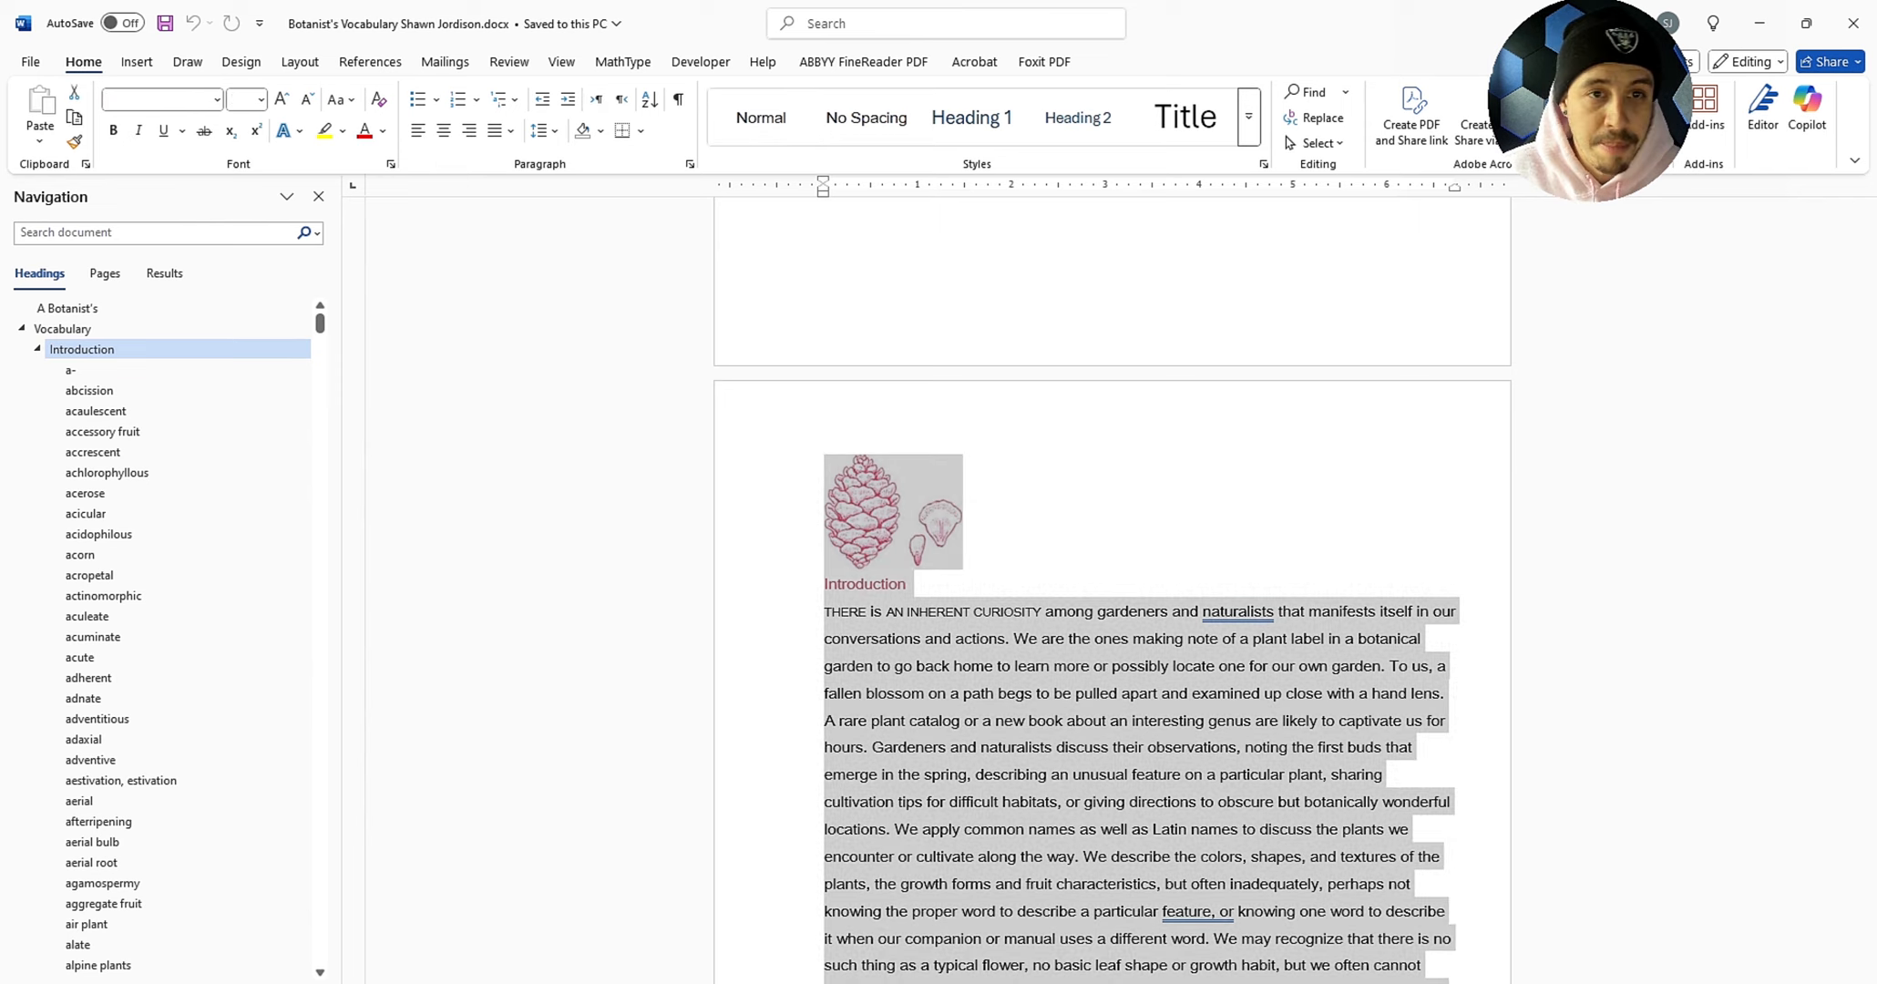
{"action": "left_click", "coordinate": [260, 99]}
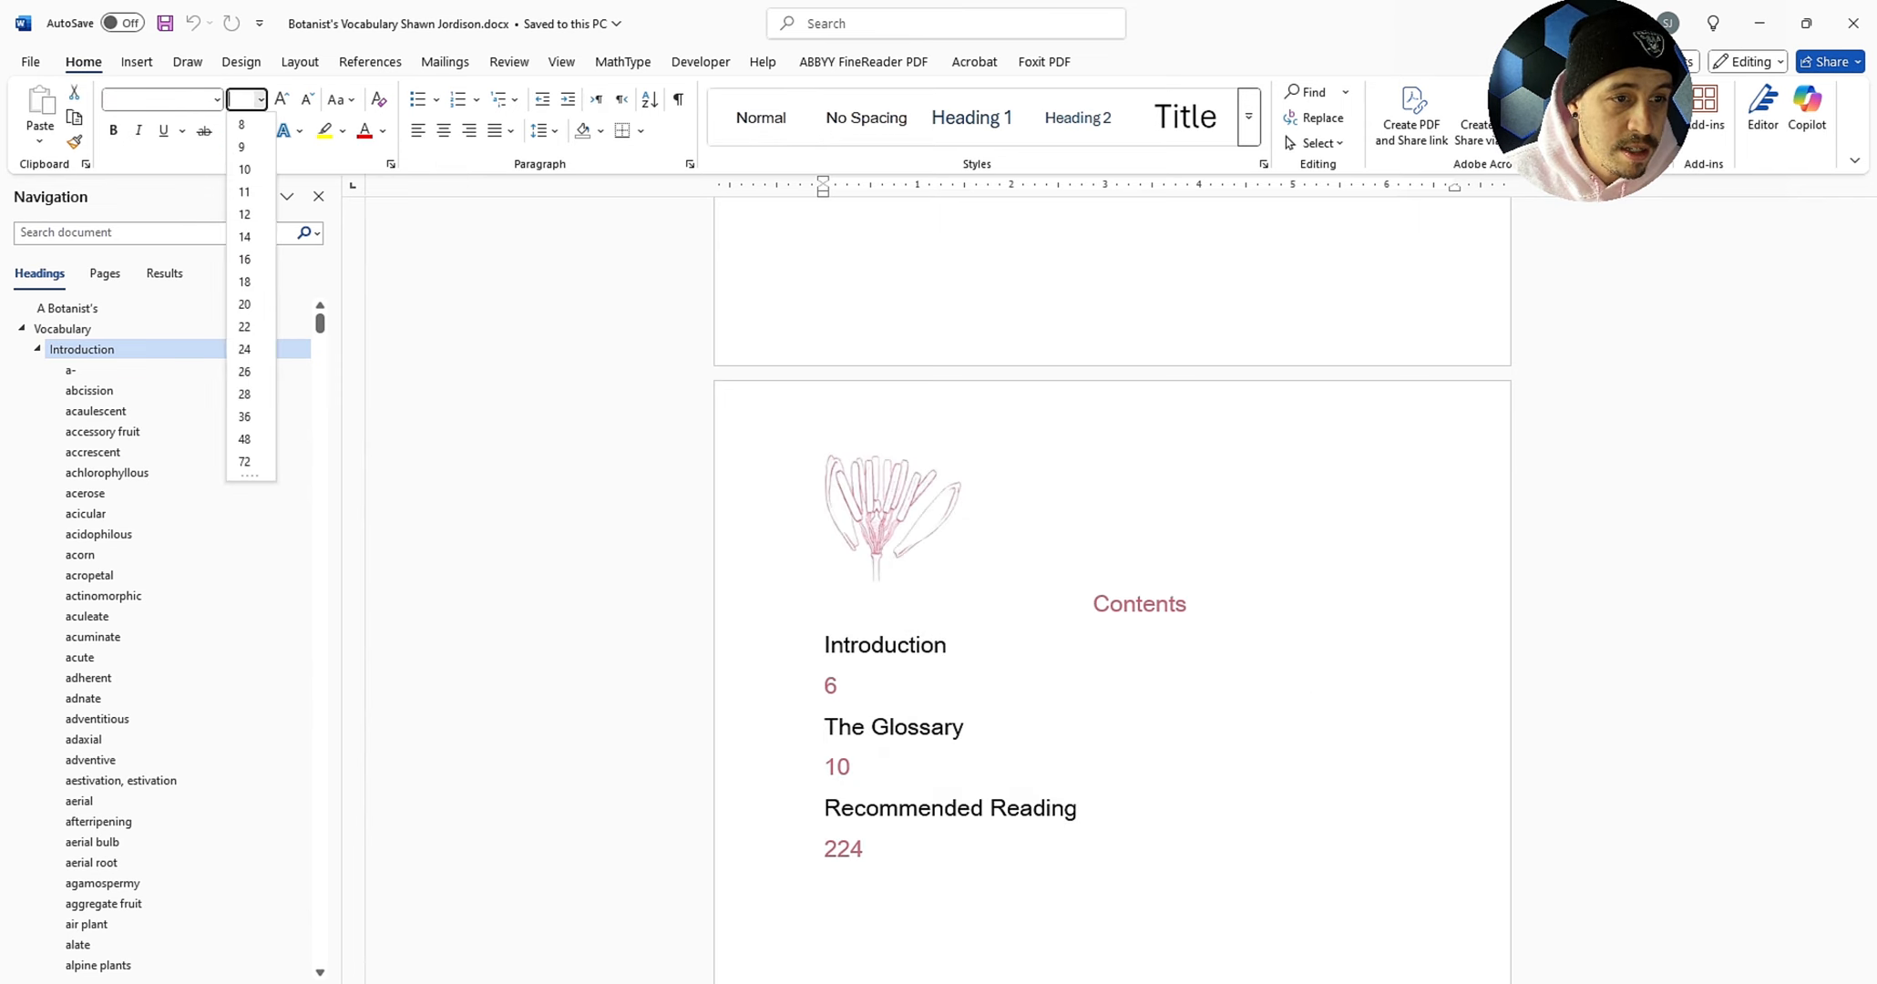